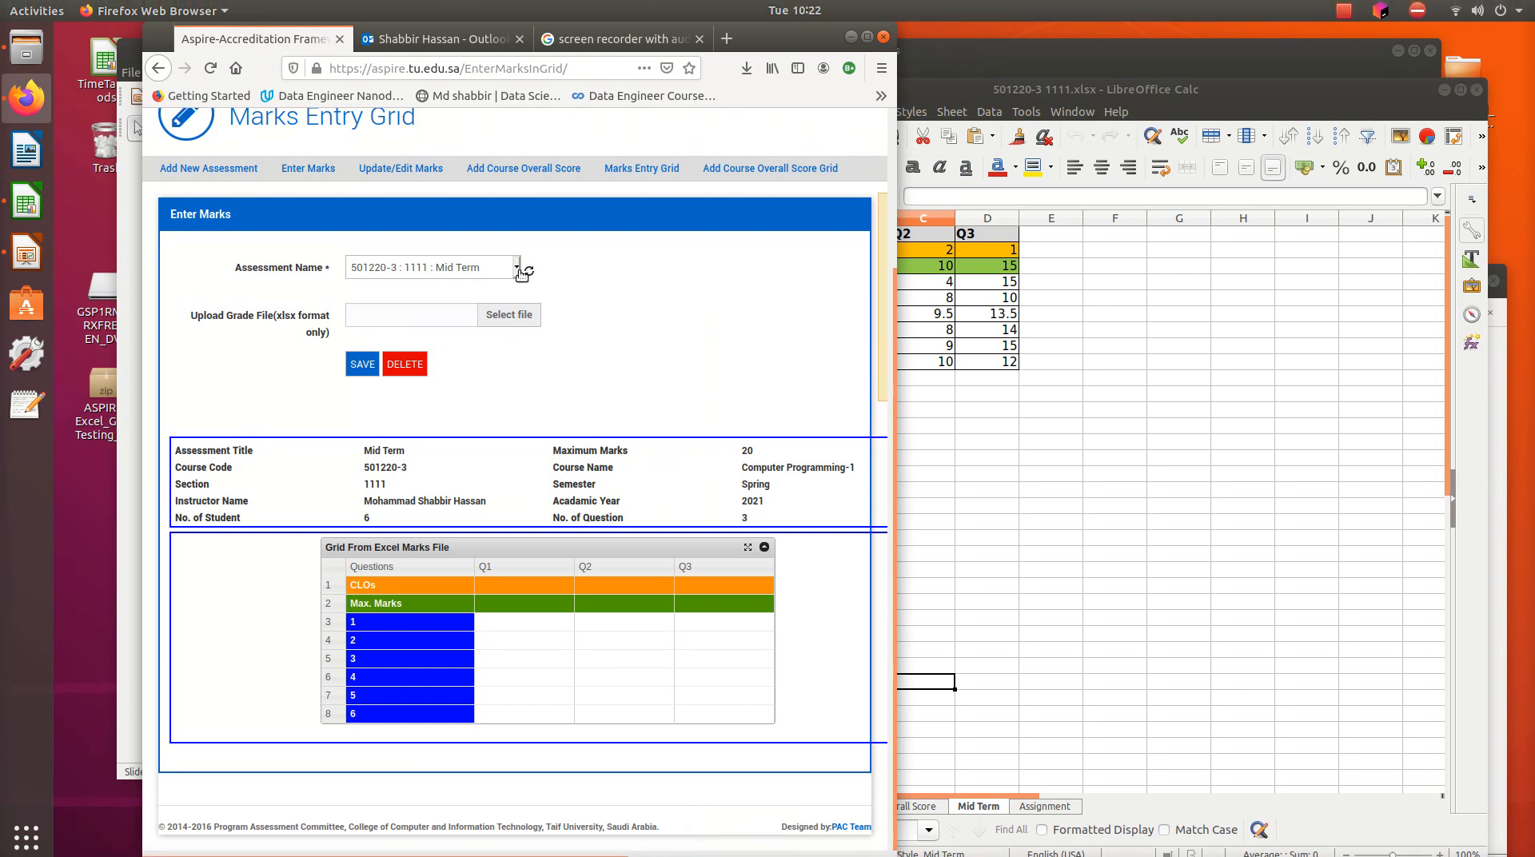
- Open the Add New Assessment page and review the list of existing assessments for course 501220-3
click(529, 272)
click(216, 355)
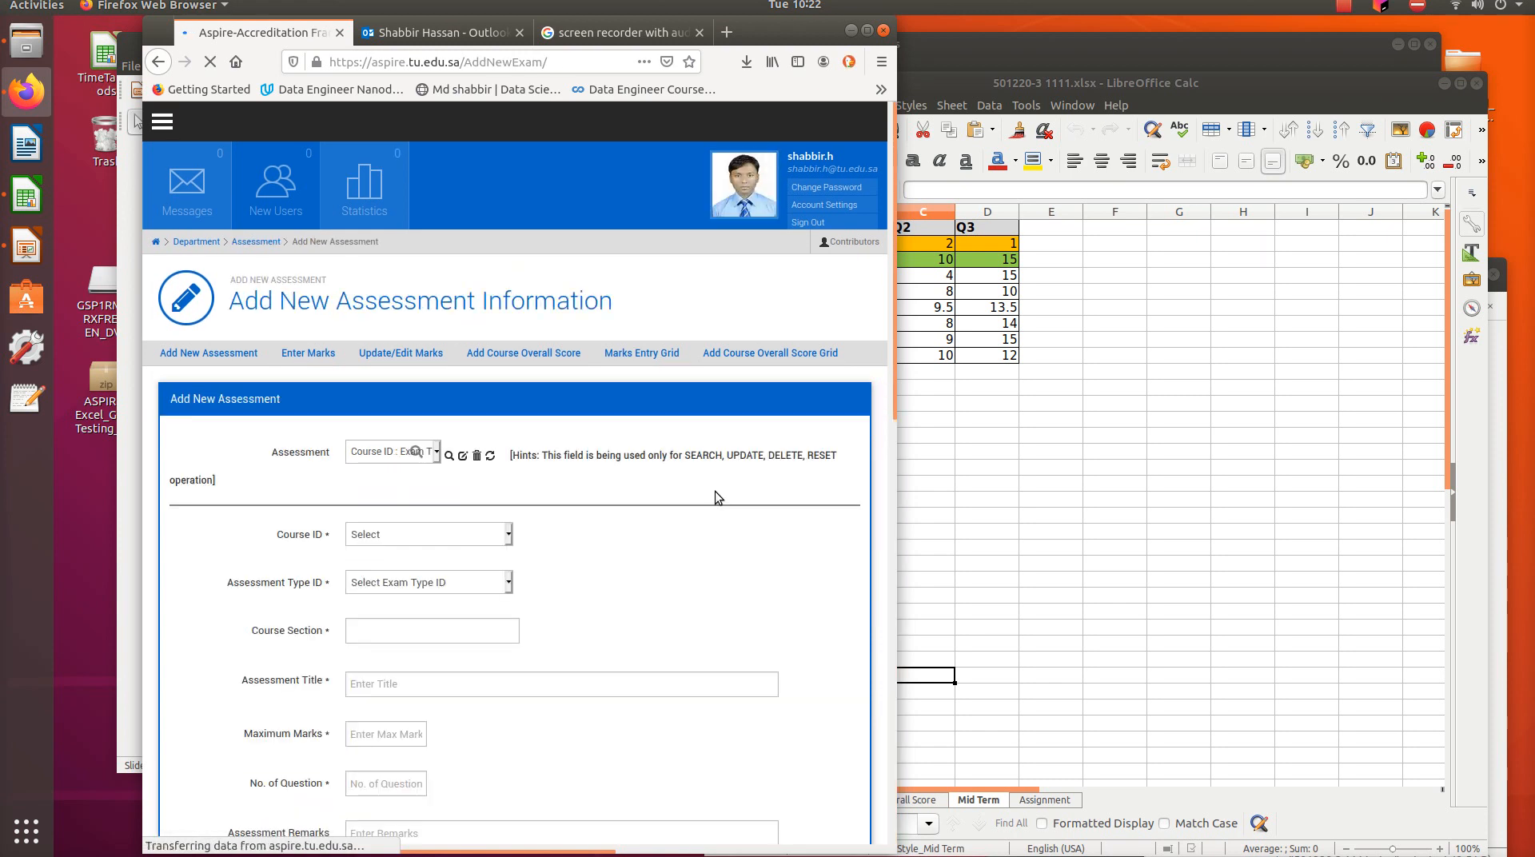
scroll(714, 490, down, 10)
scroll(714, 488, down, 4)
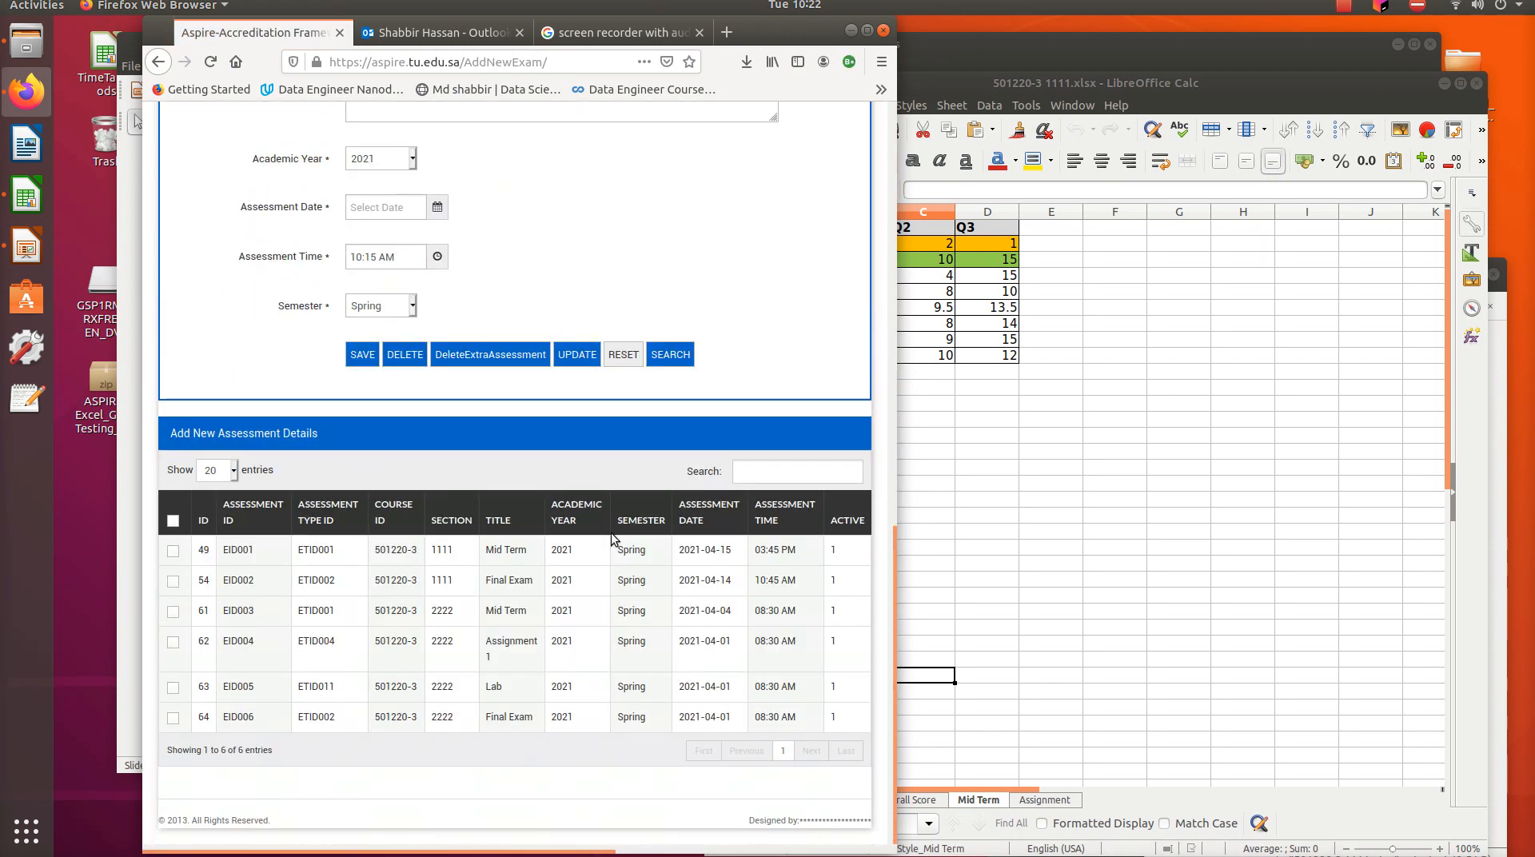
scroll(512, 645, up, 10)
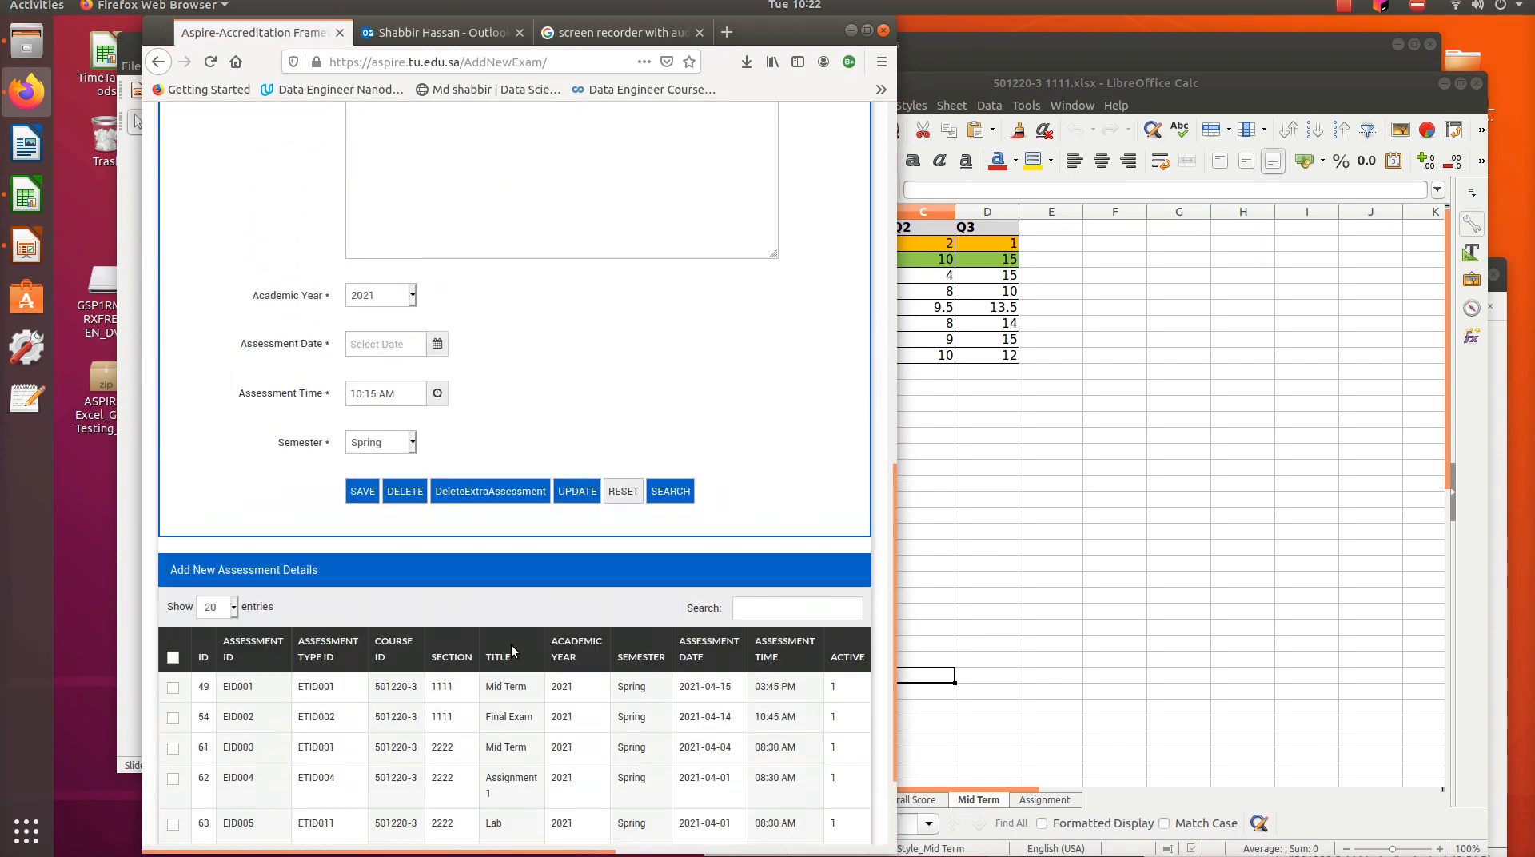
scroll(512, 645, up, 3)
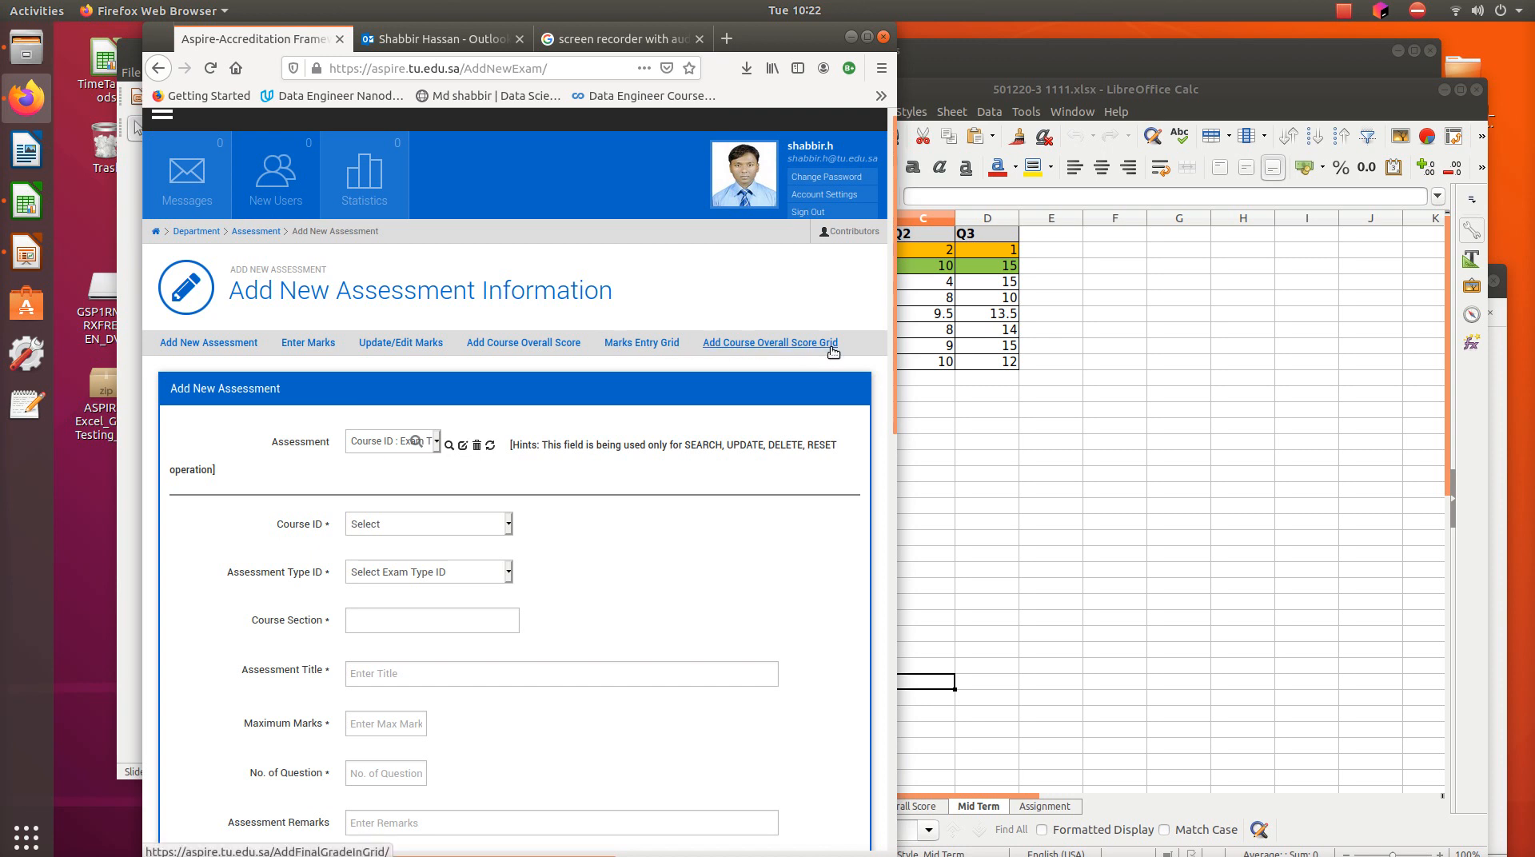
- Open the Marks Entry Grid page and load the 501220-3 : 1111 : Mid Term assessment
click(652, 350)
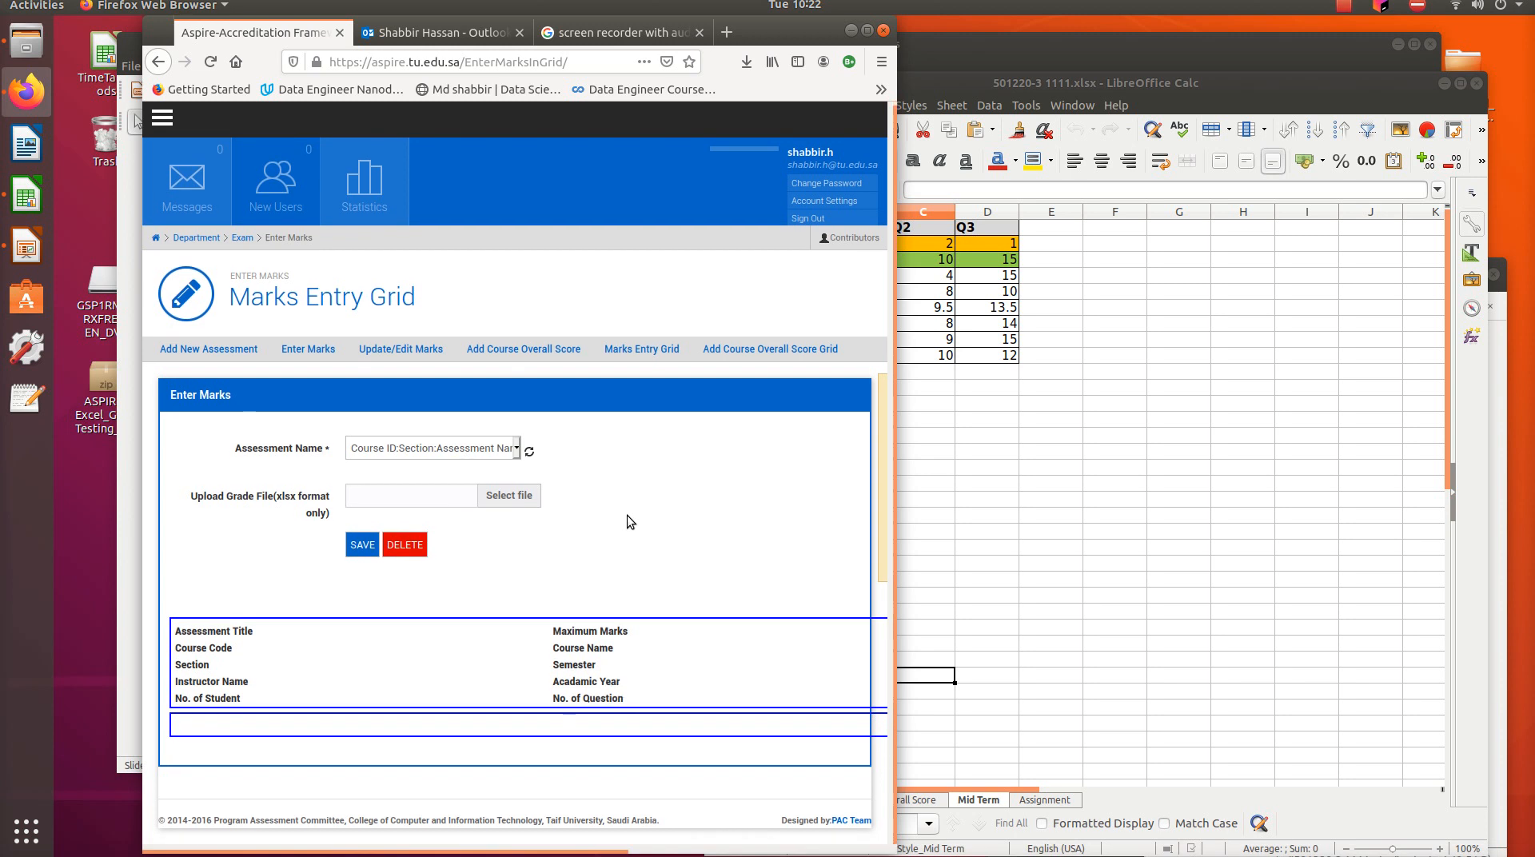
click(518, 450)
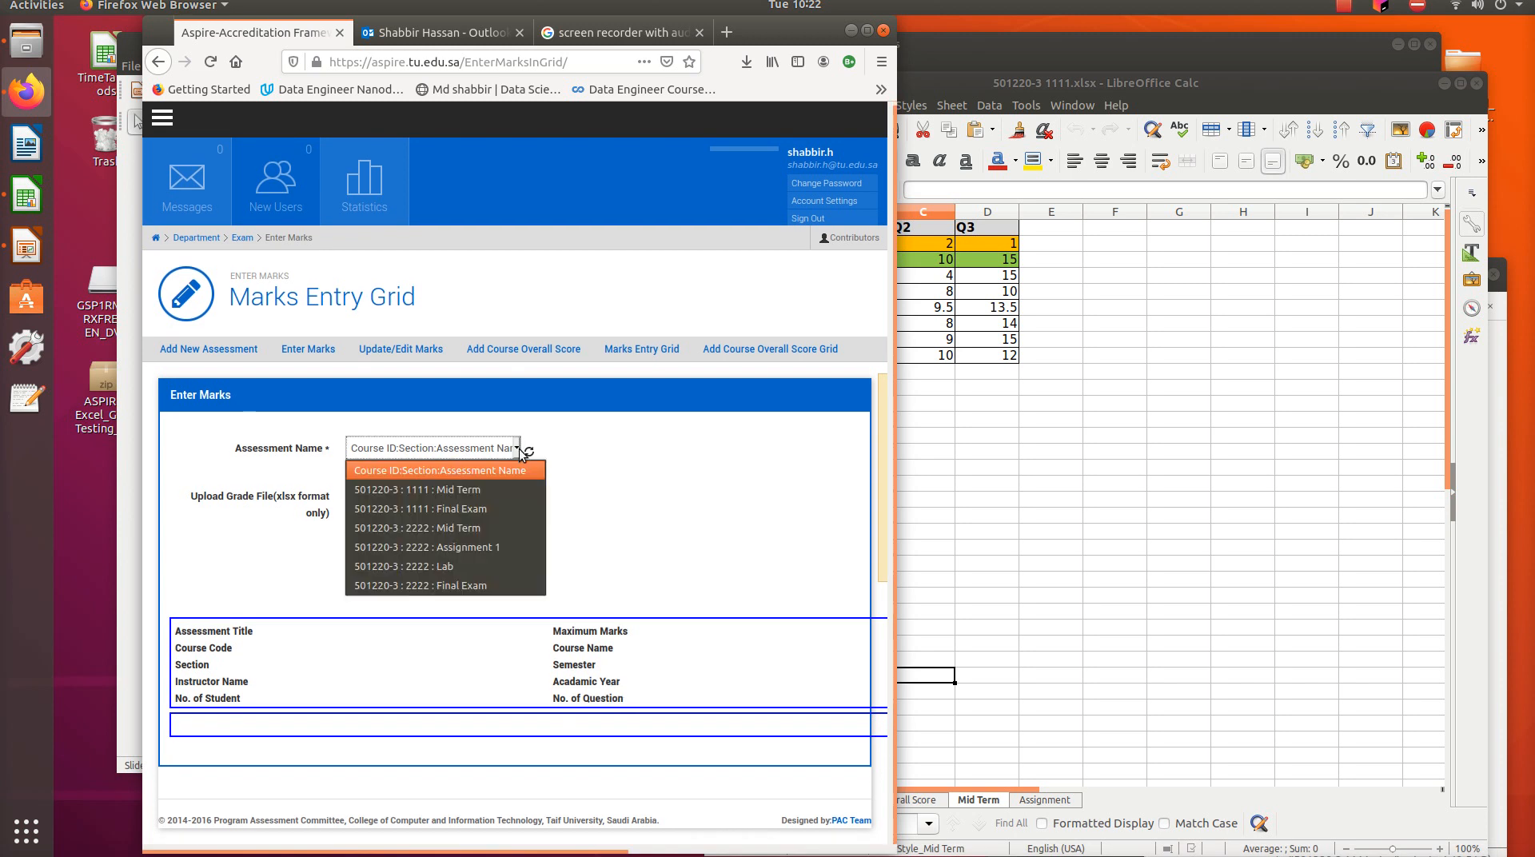
click(463, 492)
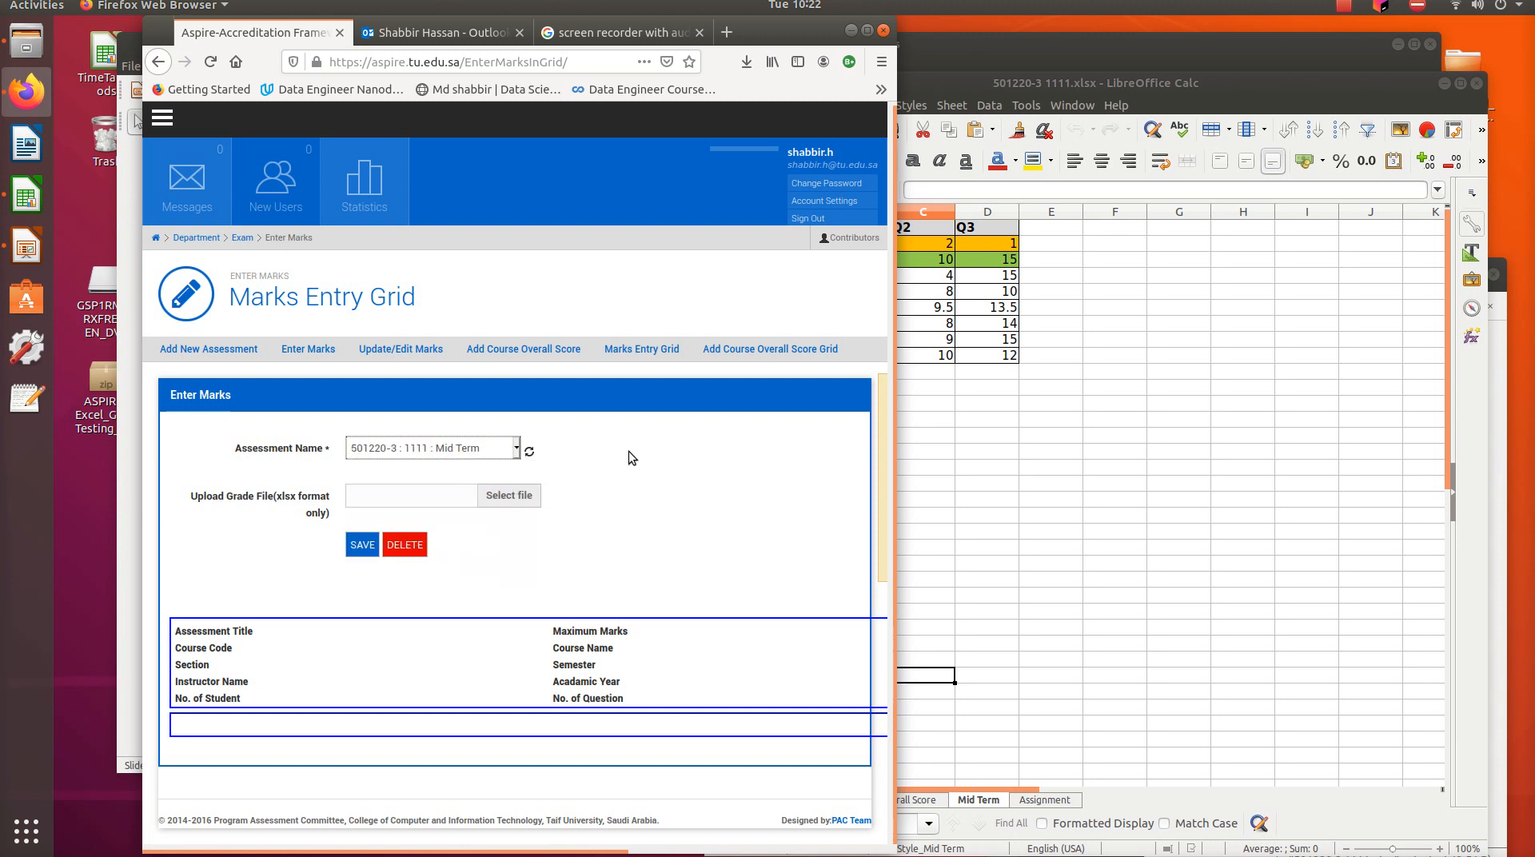
scroll(634, 440, down, 3)
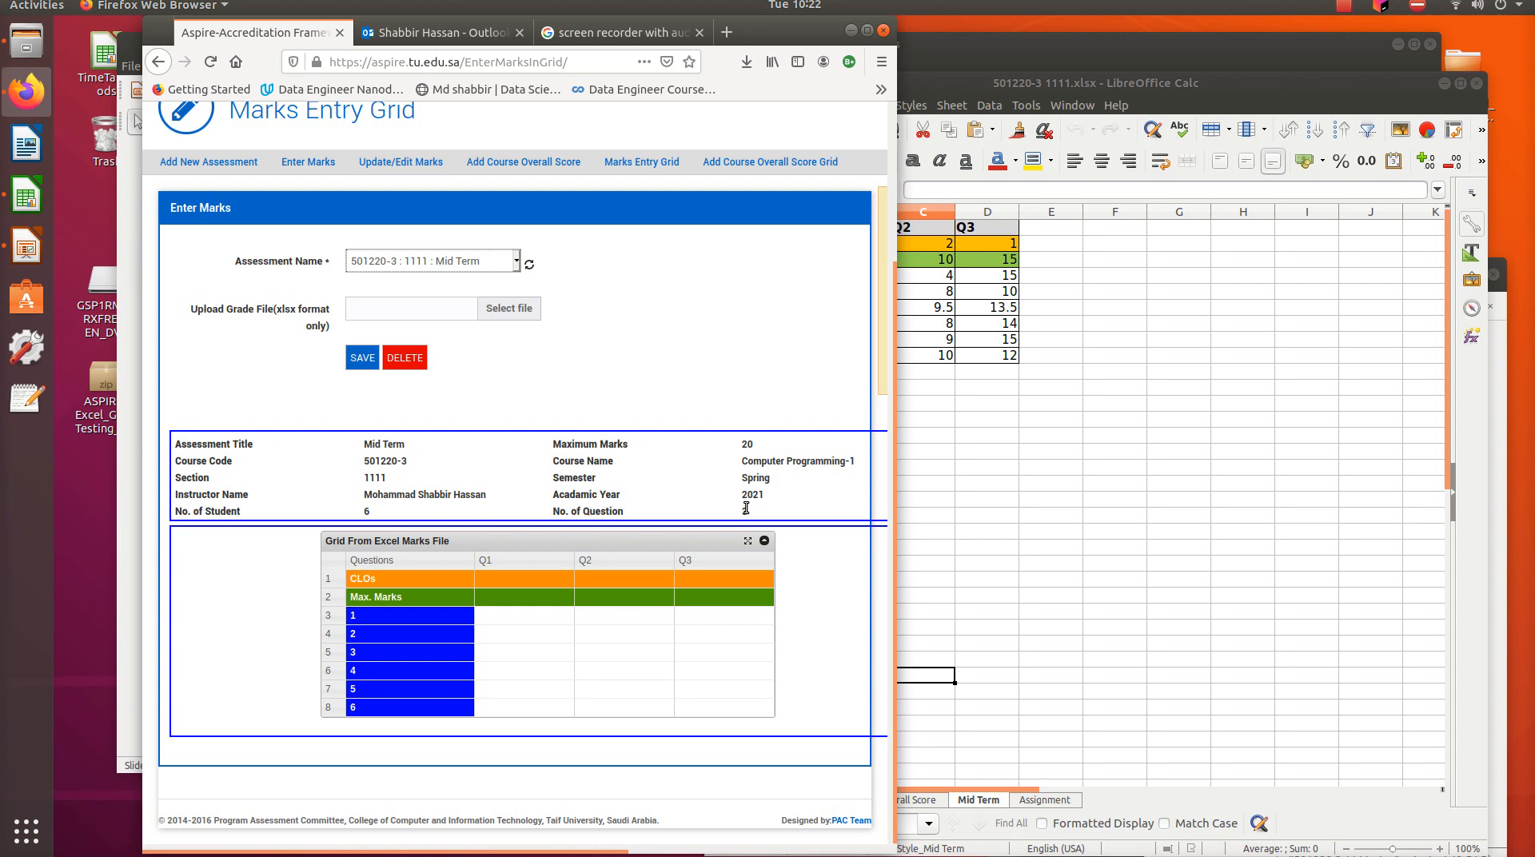
- Move the Mid Term sheet to the first position in 501220-3 1111.xlsx and save the workbook in Microsoft Excel 2007-2013 XML format
click(1029, 636)
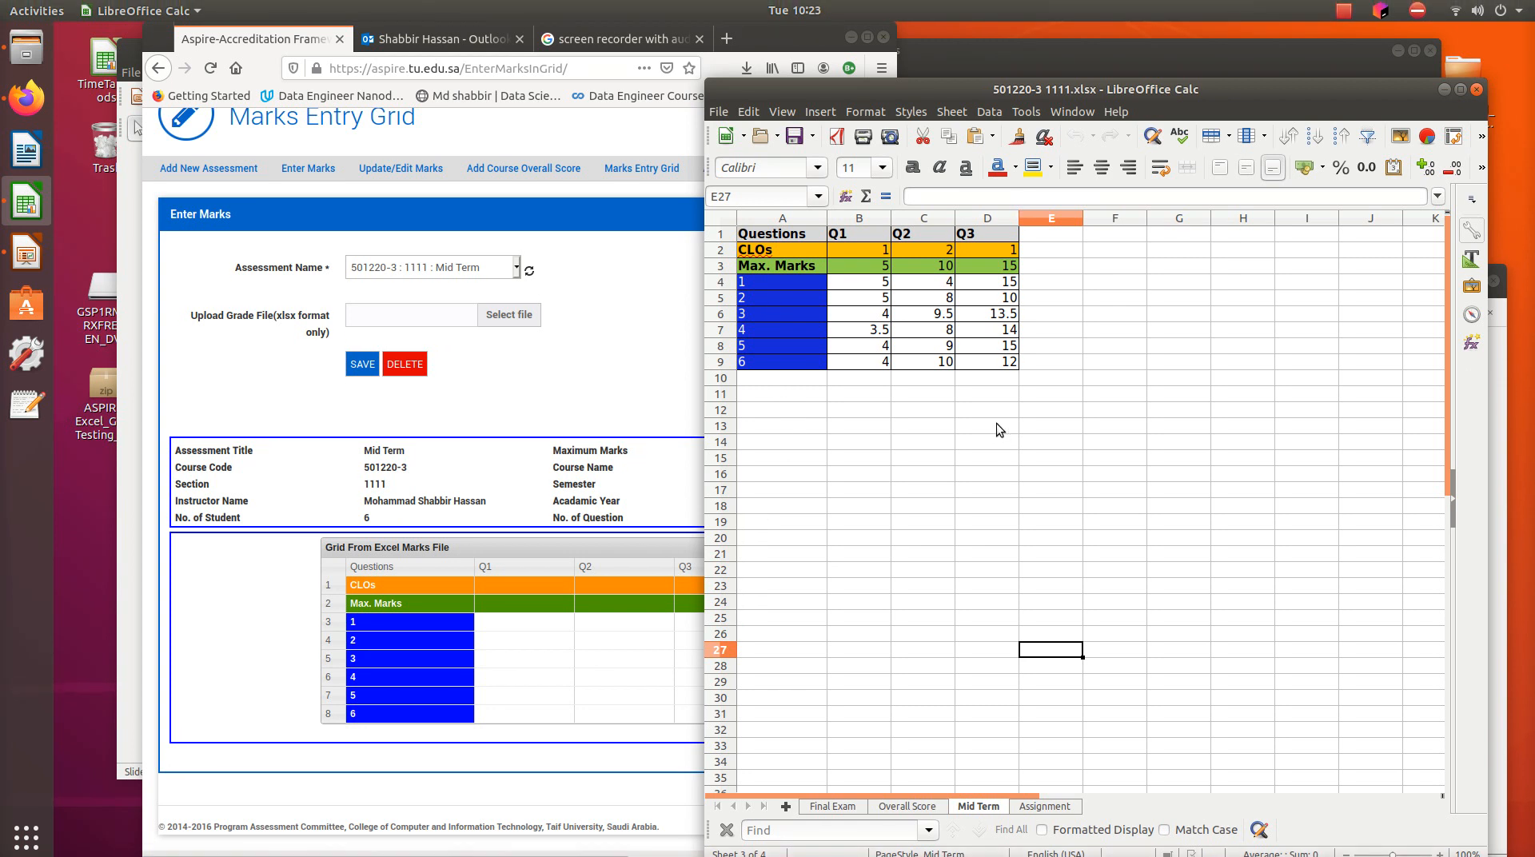
drag(763, 234, 771, 262)
click(798, 489)
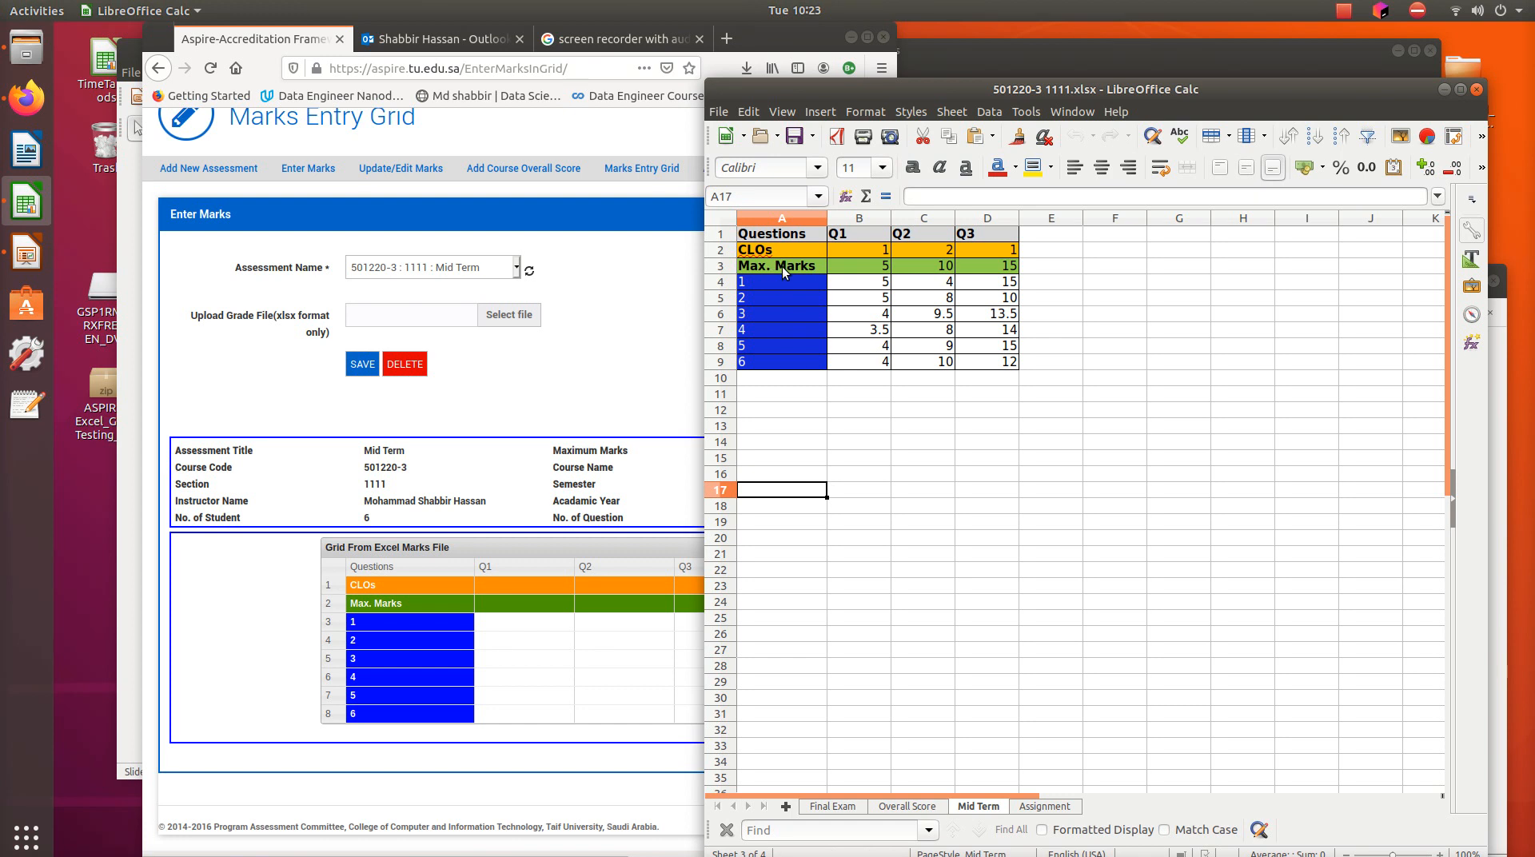
click(951, 456)
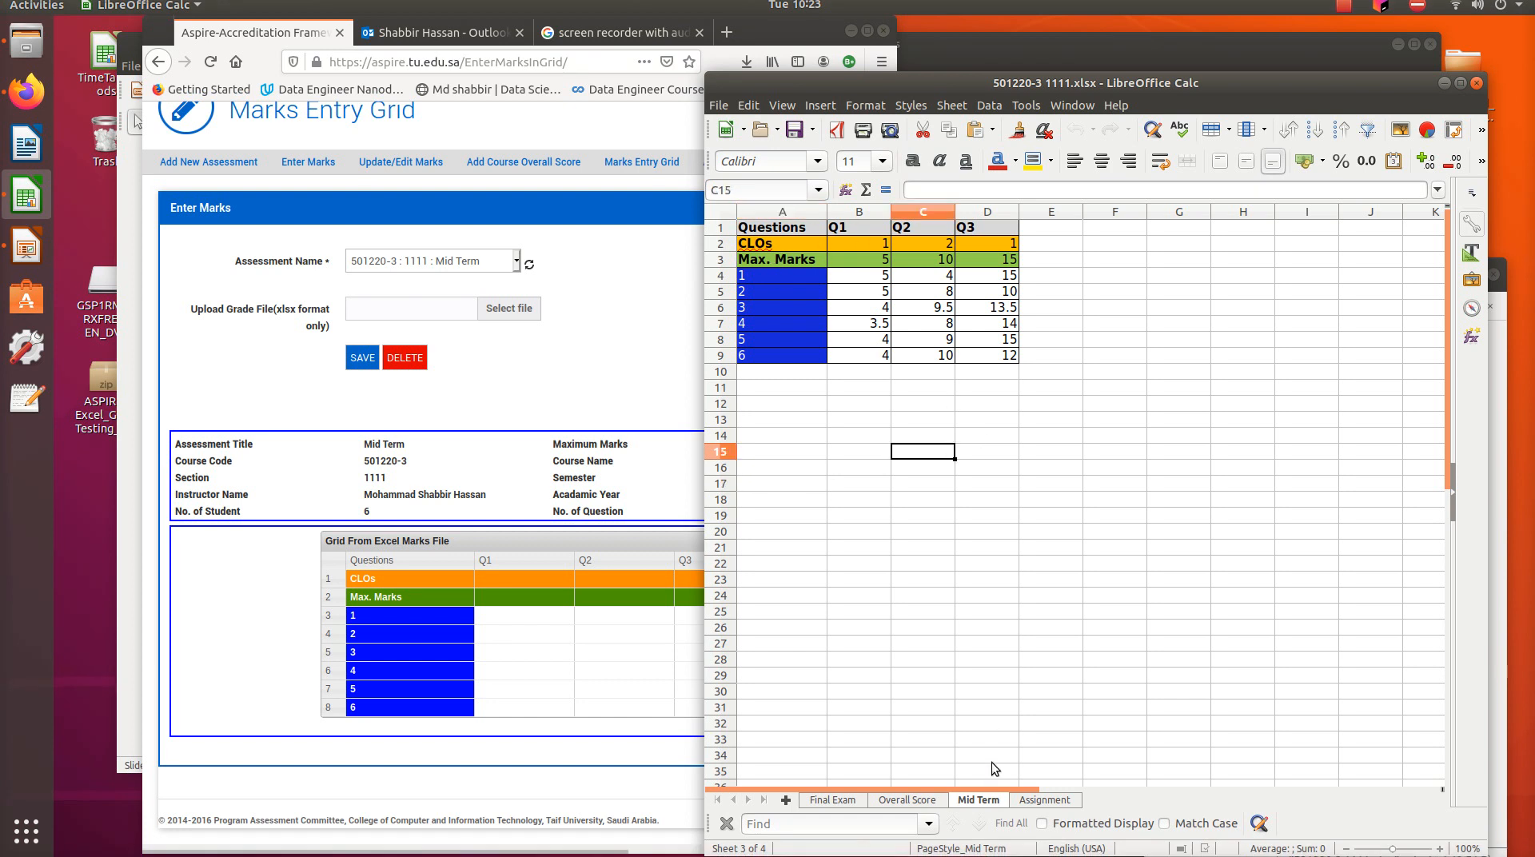
scroll(867, 747, down, 4)
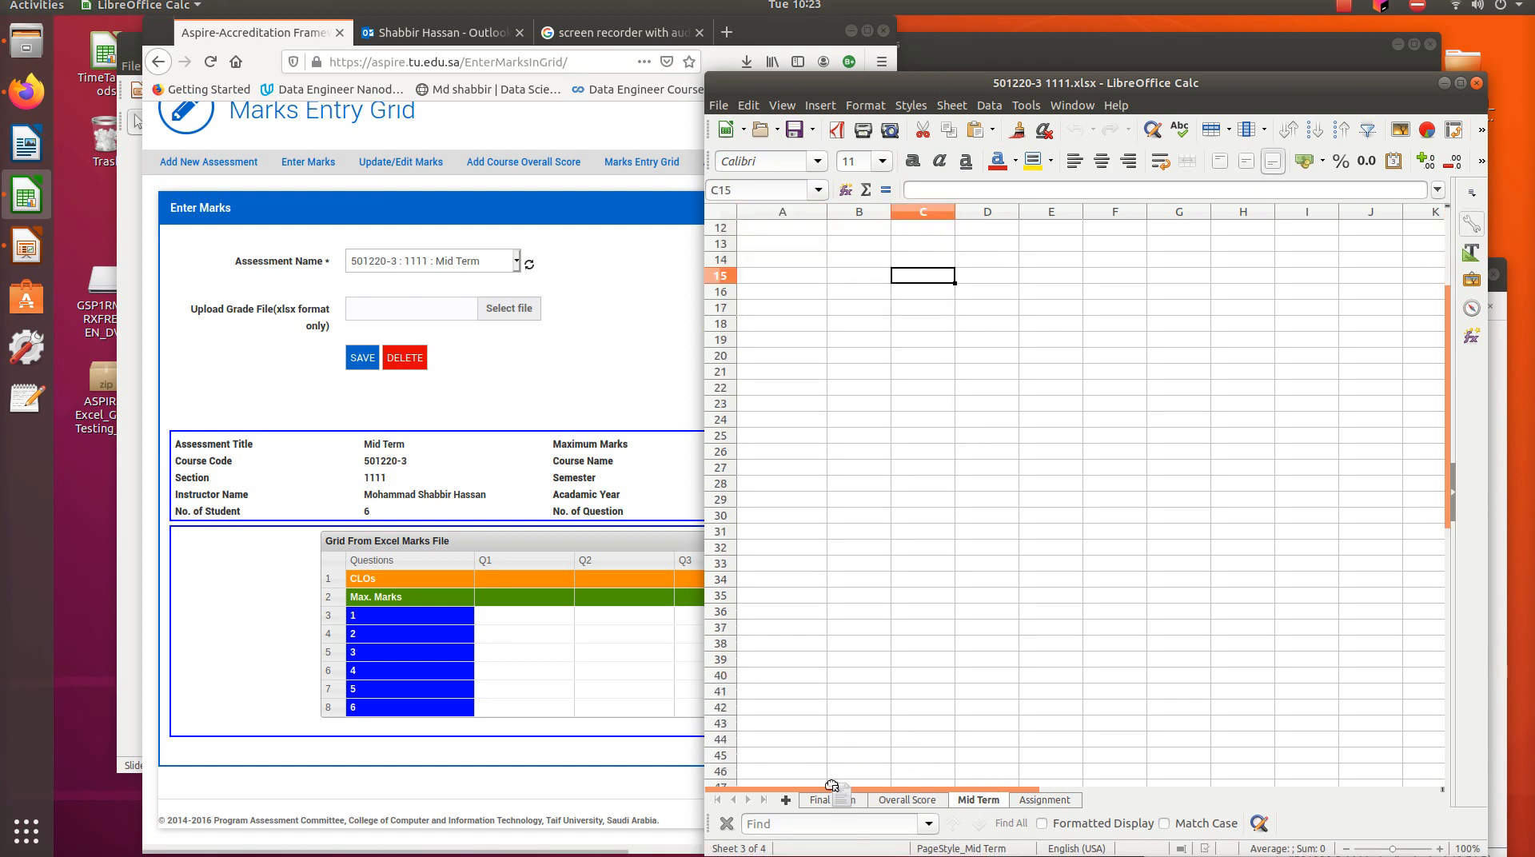
drag(994, 798, 841, 799)
key(ctrl+s)
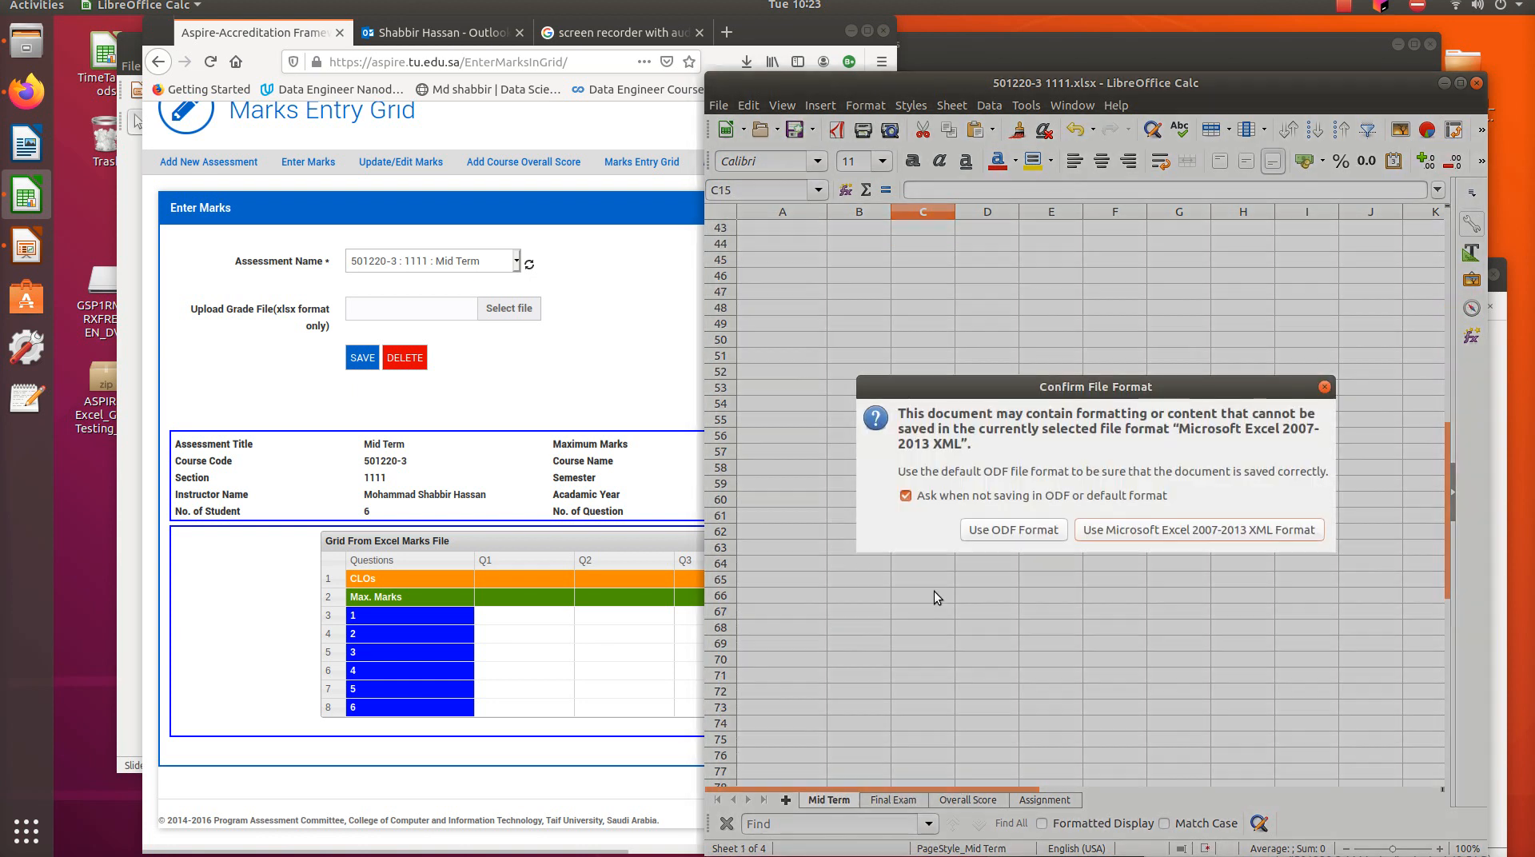
click(1249, 530)
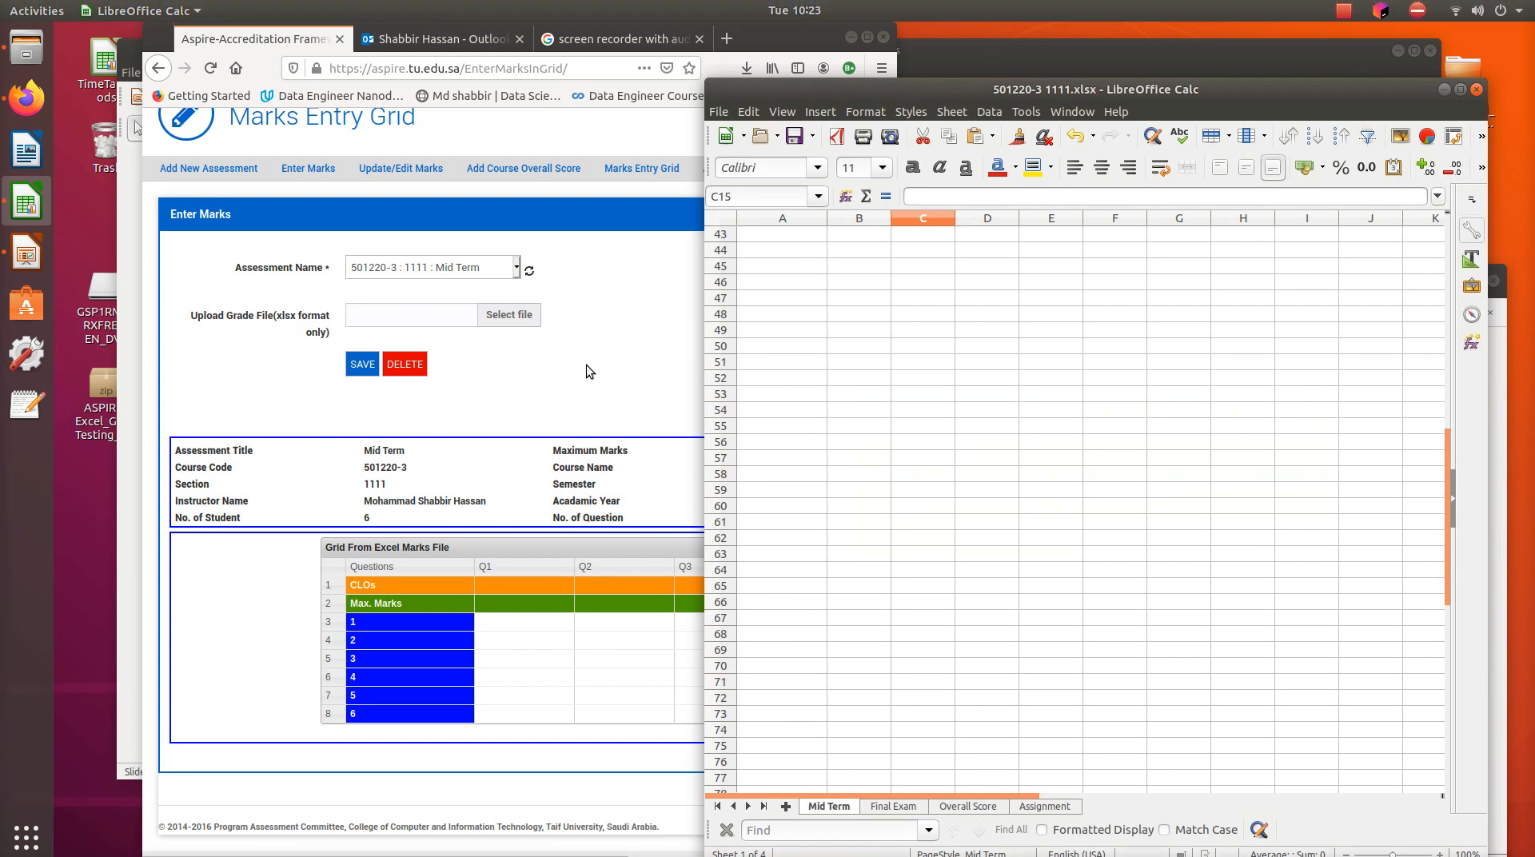
- Load 501220-3 1111.xlsx as the grade file for the Mid Term assessment
click(520, 328)
click(515, 322)
double_click(312, 213)
scroll(713, 624, down, 3)
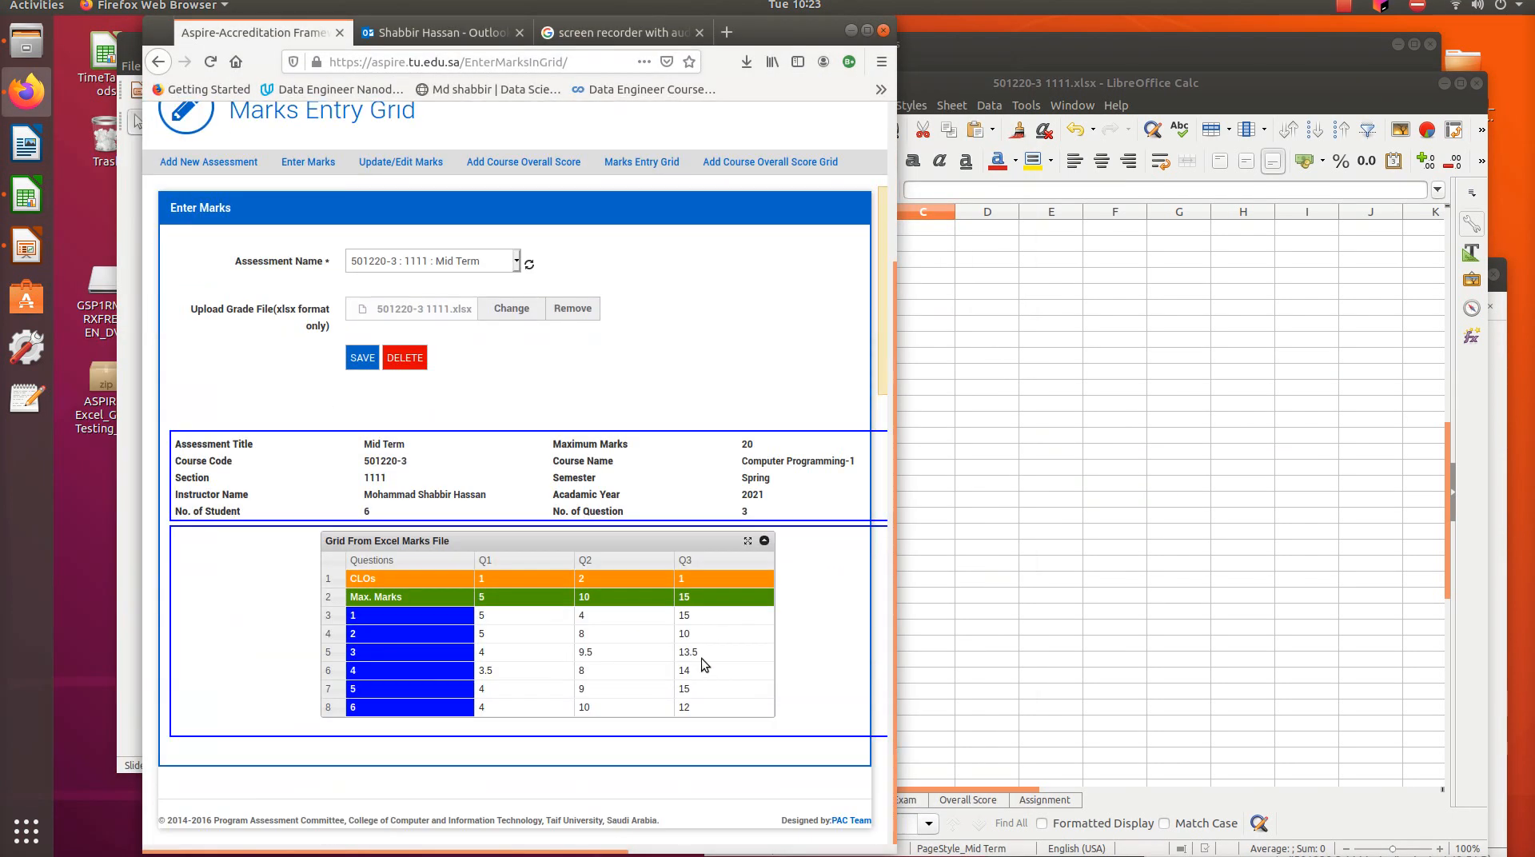
- Place the Mid Term sheet beside the web grid to compare the marks, and save the Mid Term marks
click(909, 172)
scroll(894, 545, up, 14)
drag(950, 100, 1116, 269)
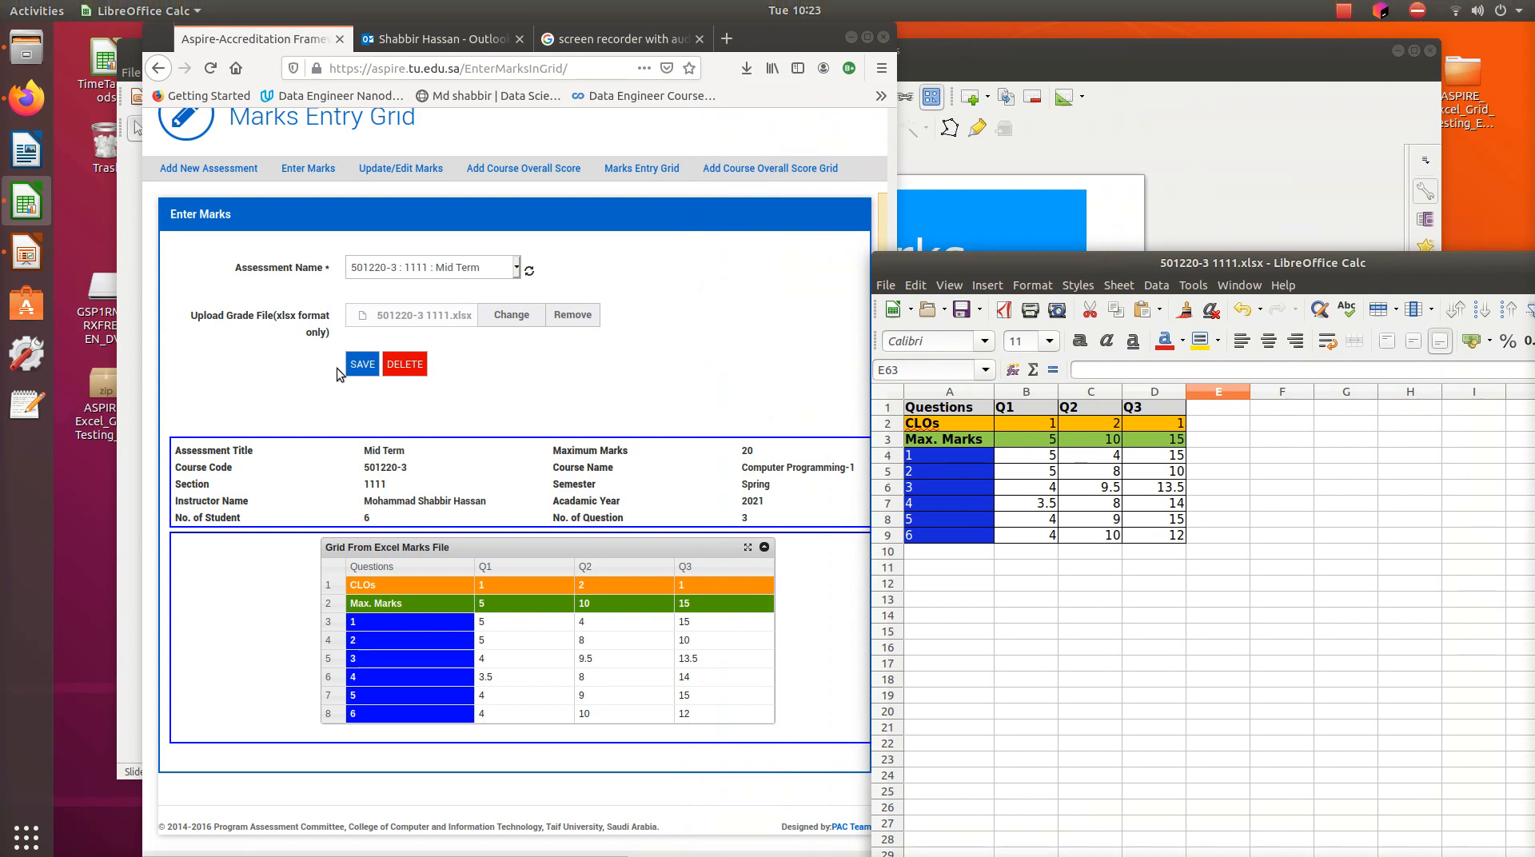
click(362, 363)
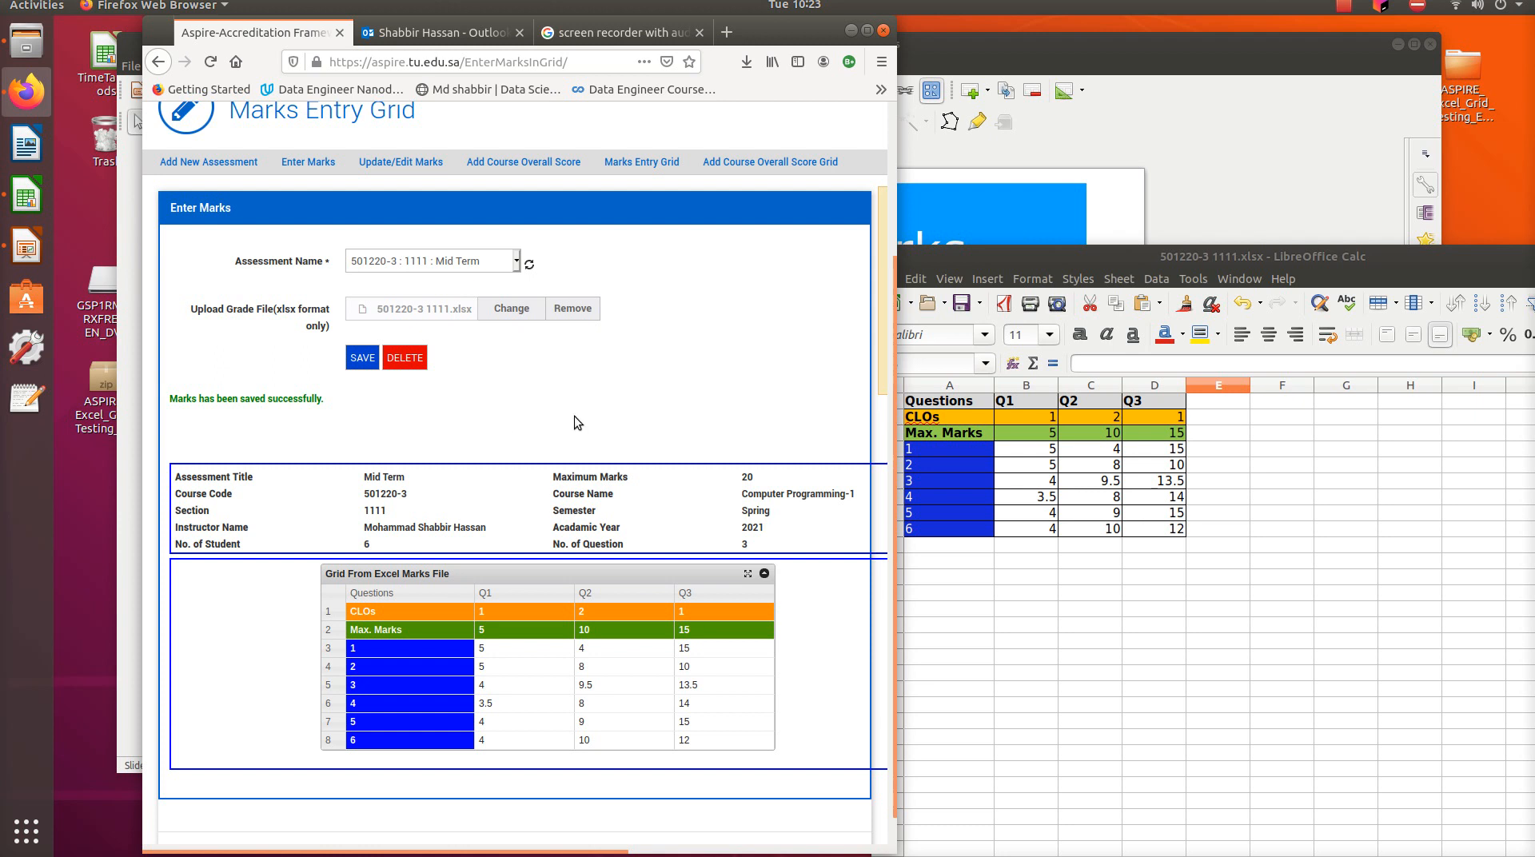
- Reset the marks form including its attached file and load the 501220-3 : 1111 : Final Exam assessment
click(530, 273)
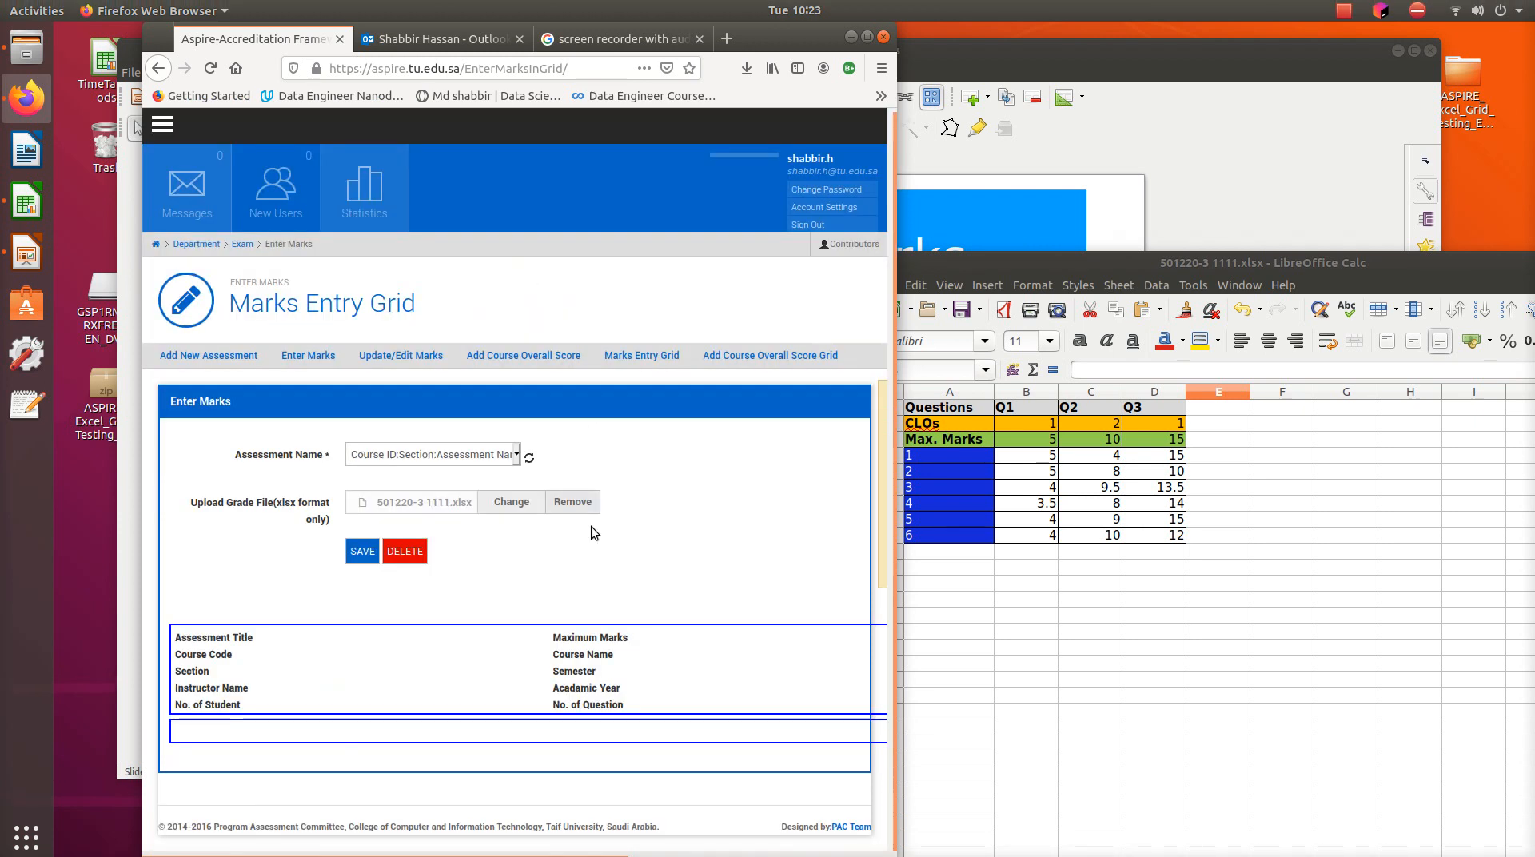
click(589, 496)
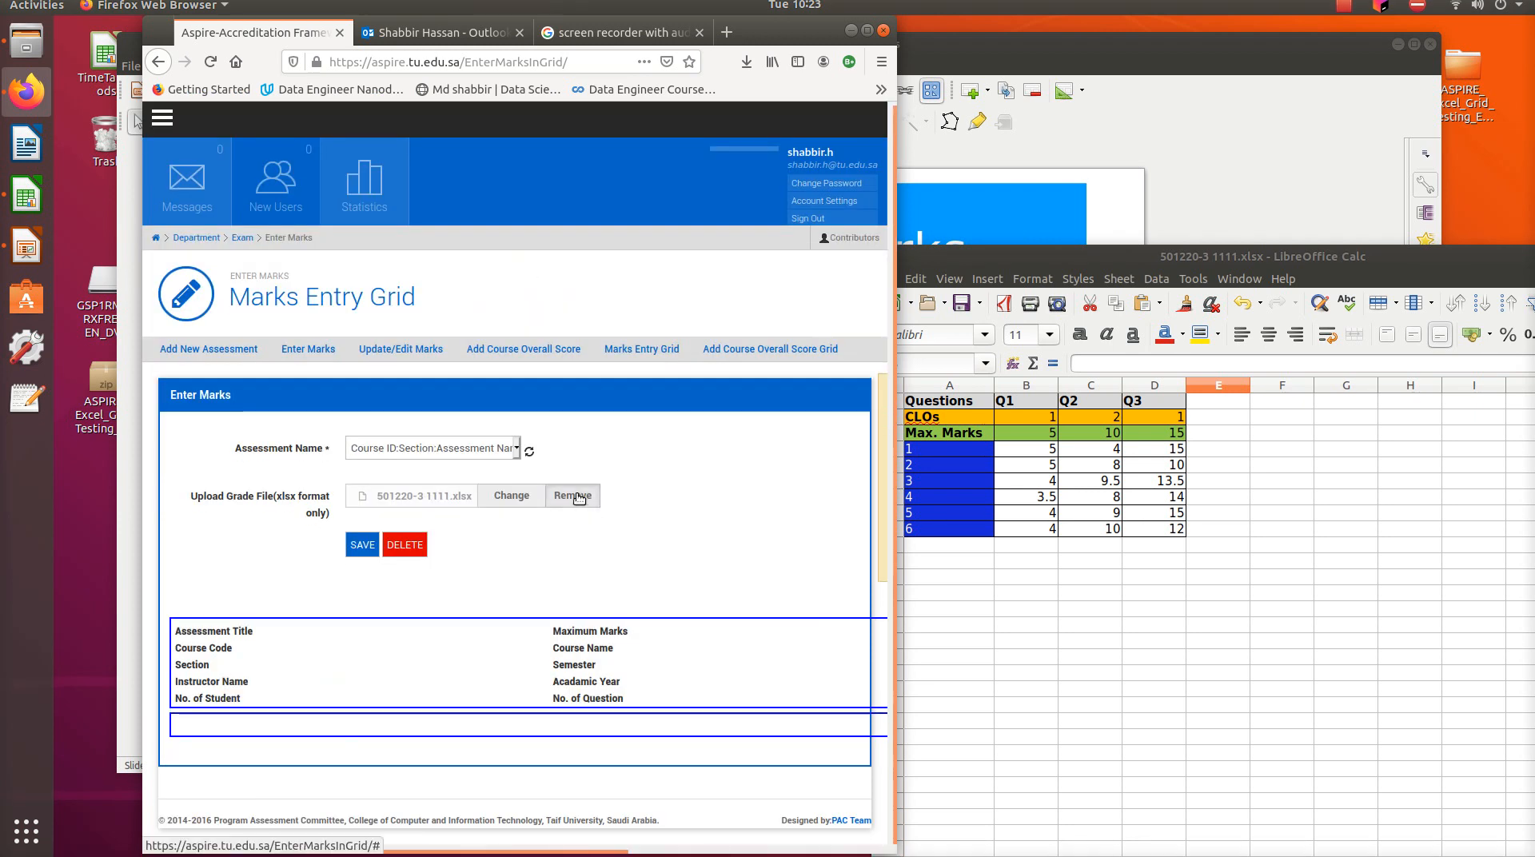
click(516, 448)
click(472, 512)
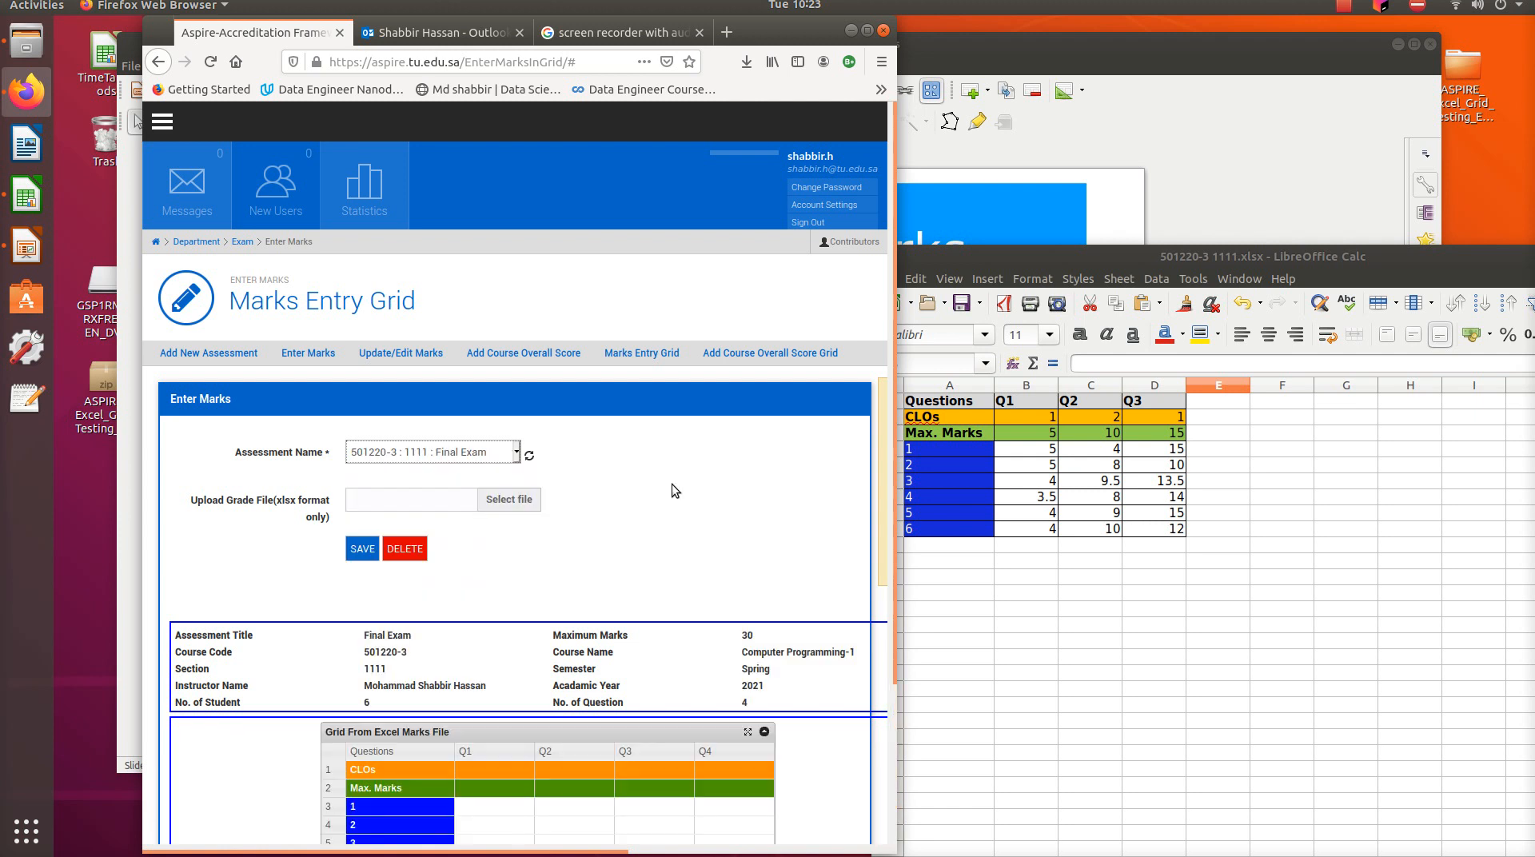
scroll(675, 483, down, 3)
- Move the Final Exam sheet to the first position in 501220-3 1111.xlsx and save the workbook
click(1155, 257)
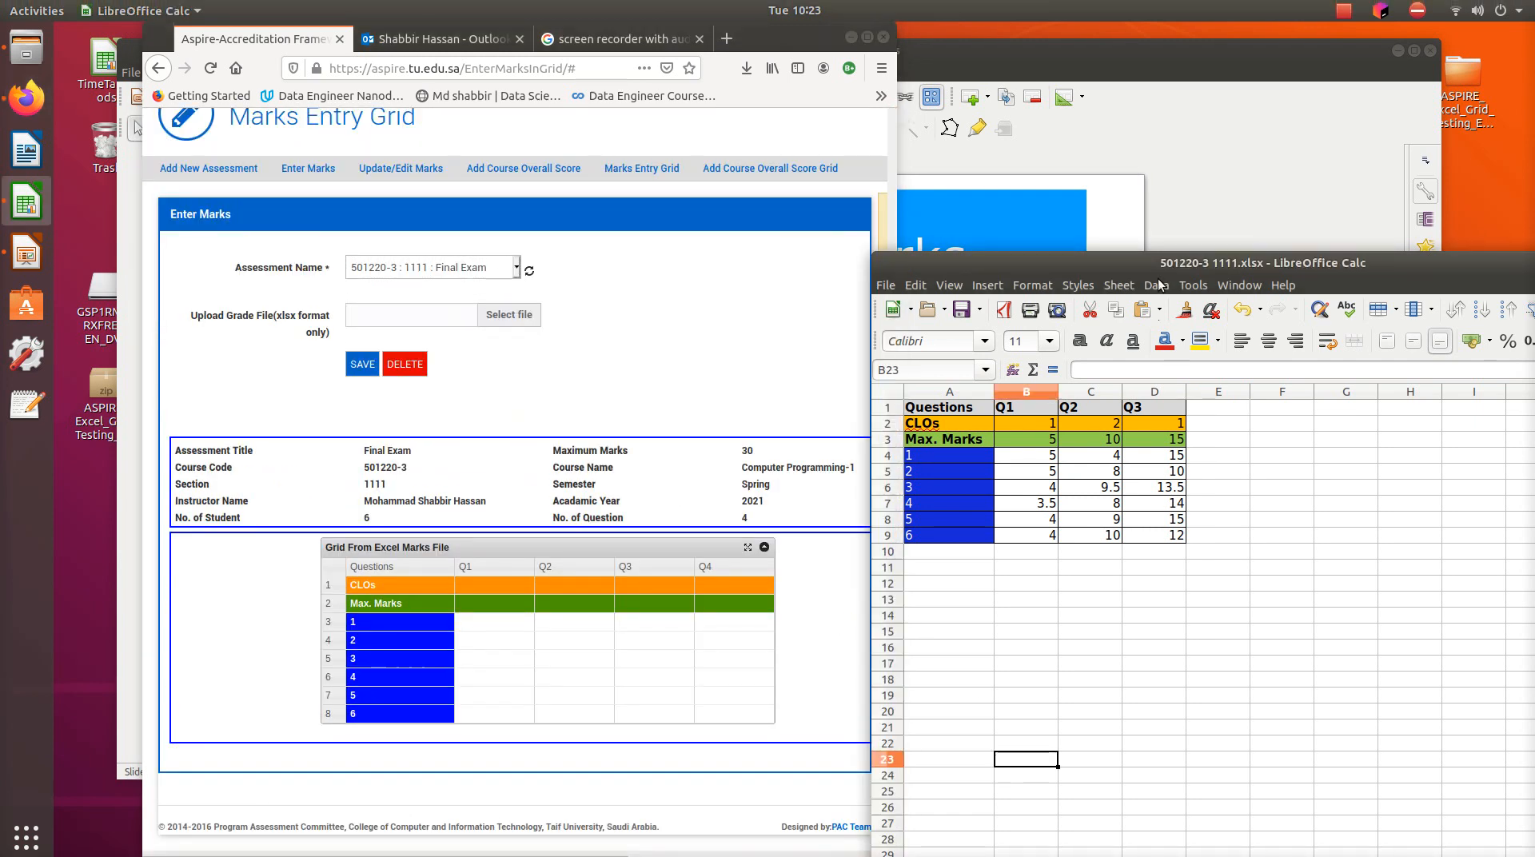
drag(1156, 258, 1116, 91)
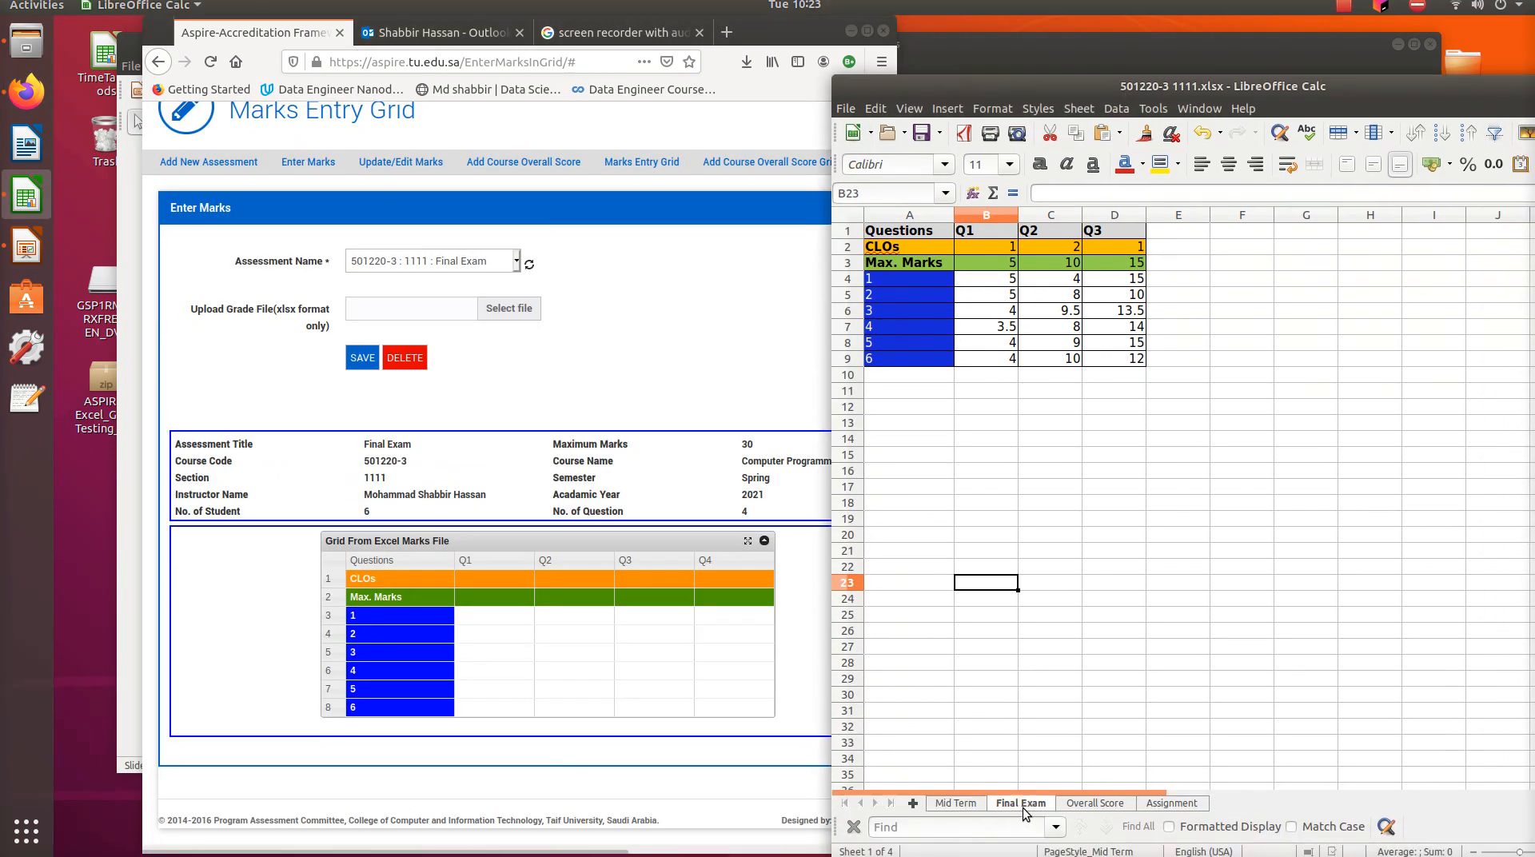
click(1026, 812)
drag(1028, 807, 965, 806)
scroll(1034, 698, up, 9)
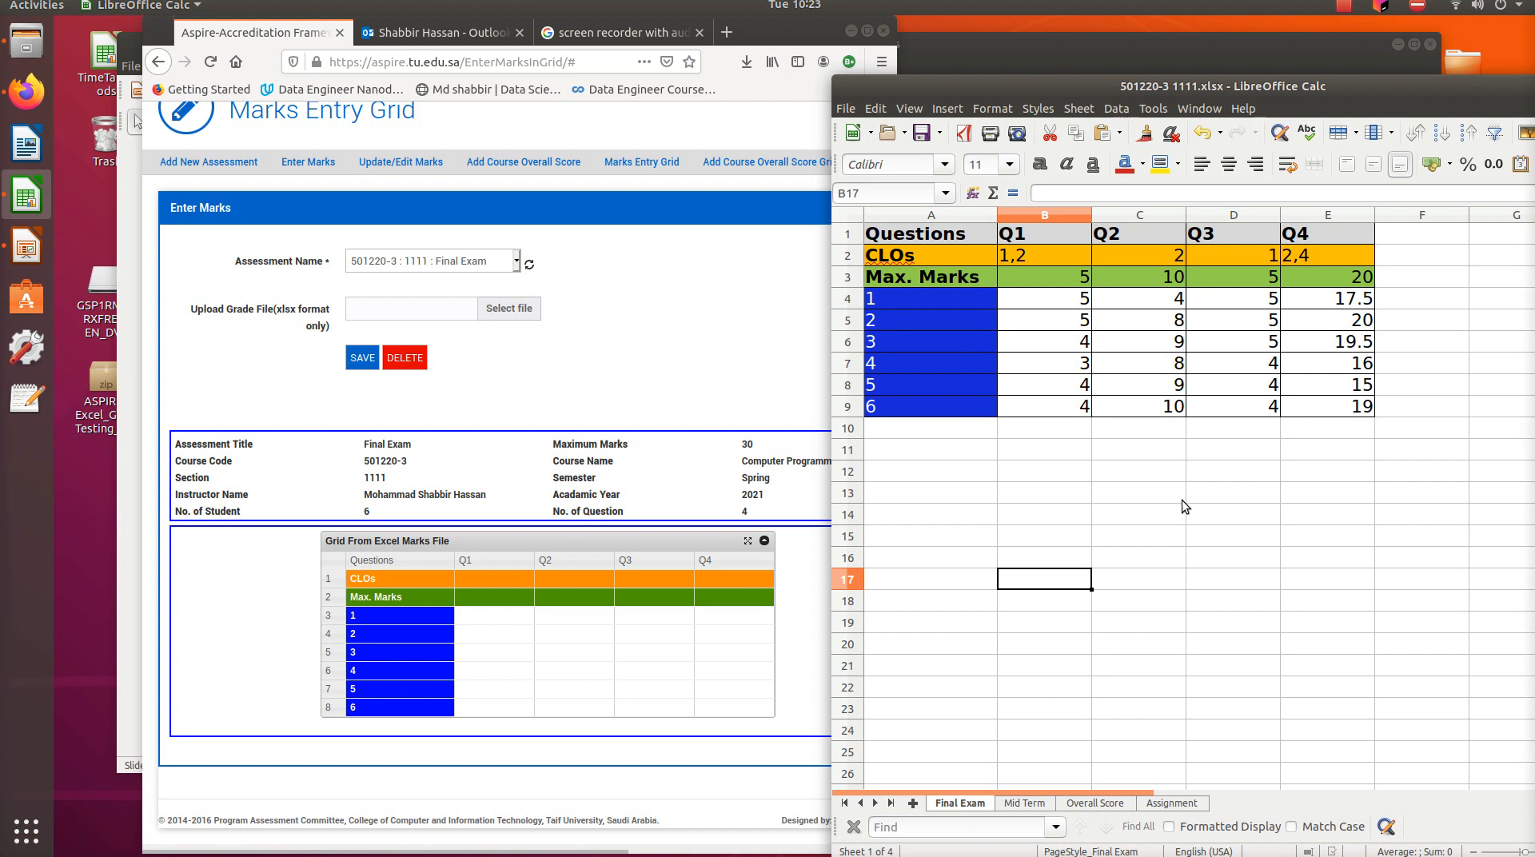
click(1148, 518)
key(ctrl+s)
- Load 501220-3 1111.xlsx as the grade file for the Final Exam assessment
click(516, 312)
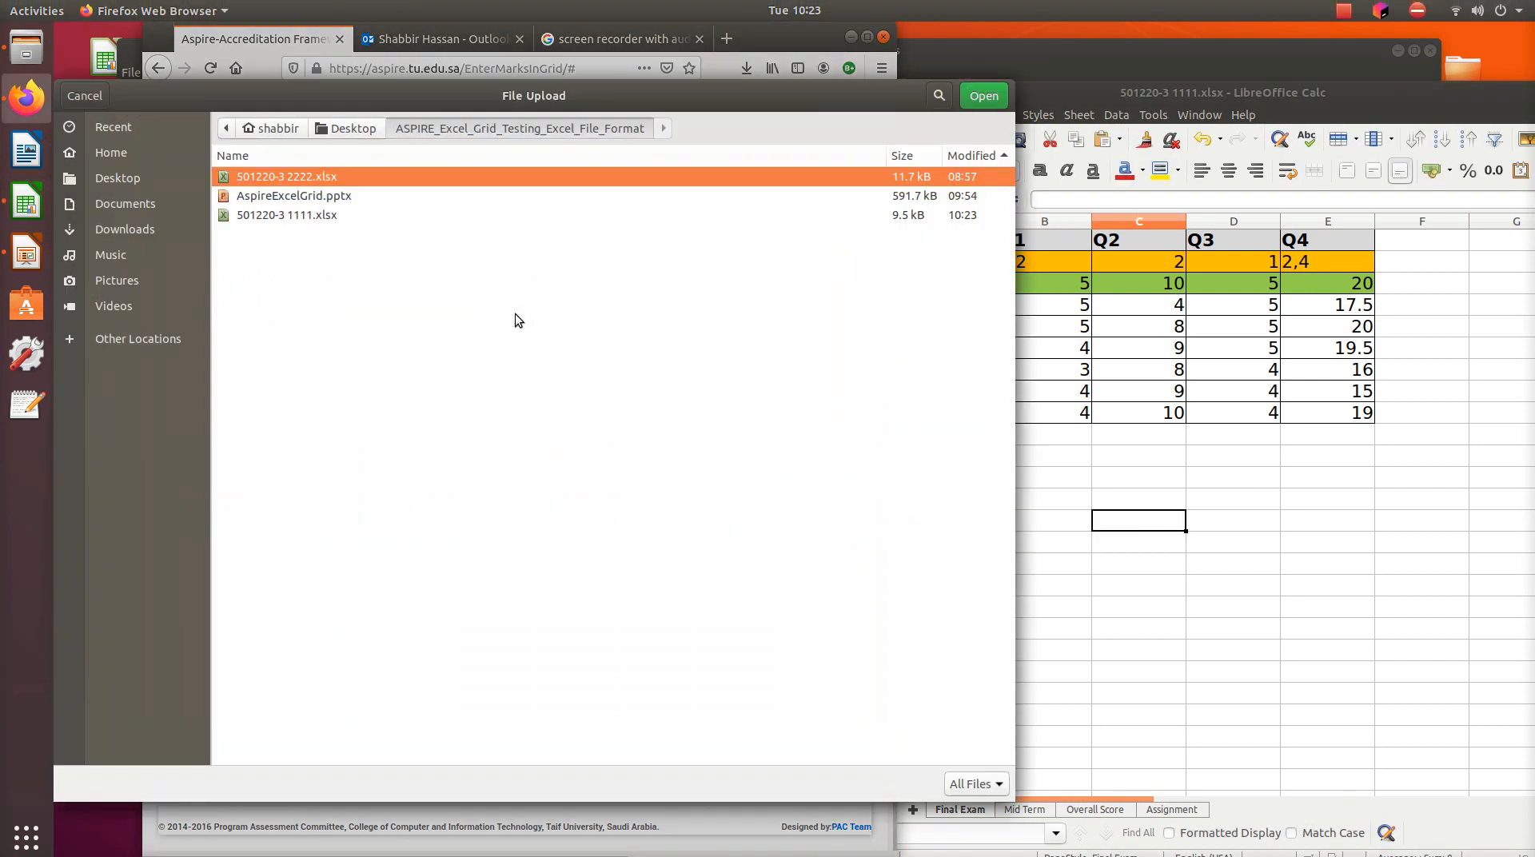
click(303, 216)
double_click(302, 216)
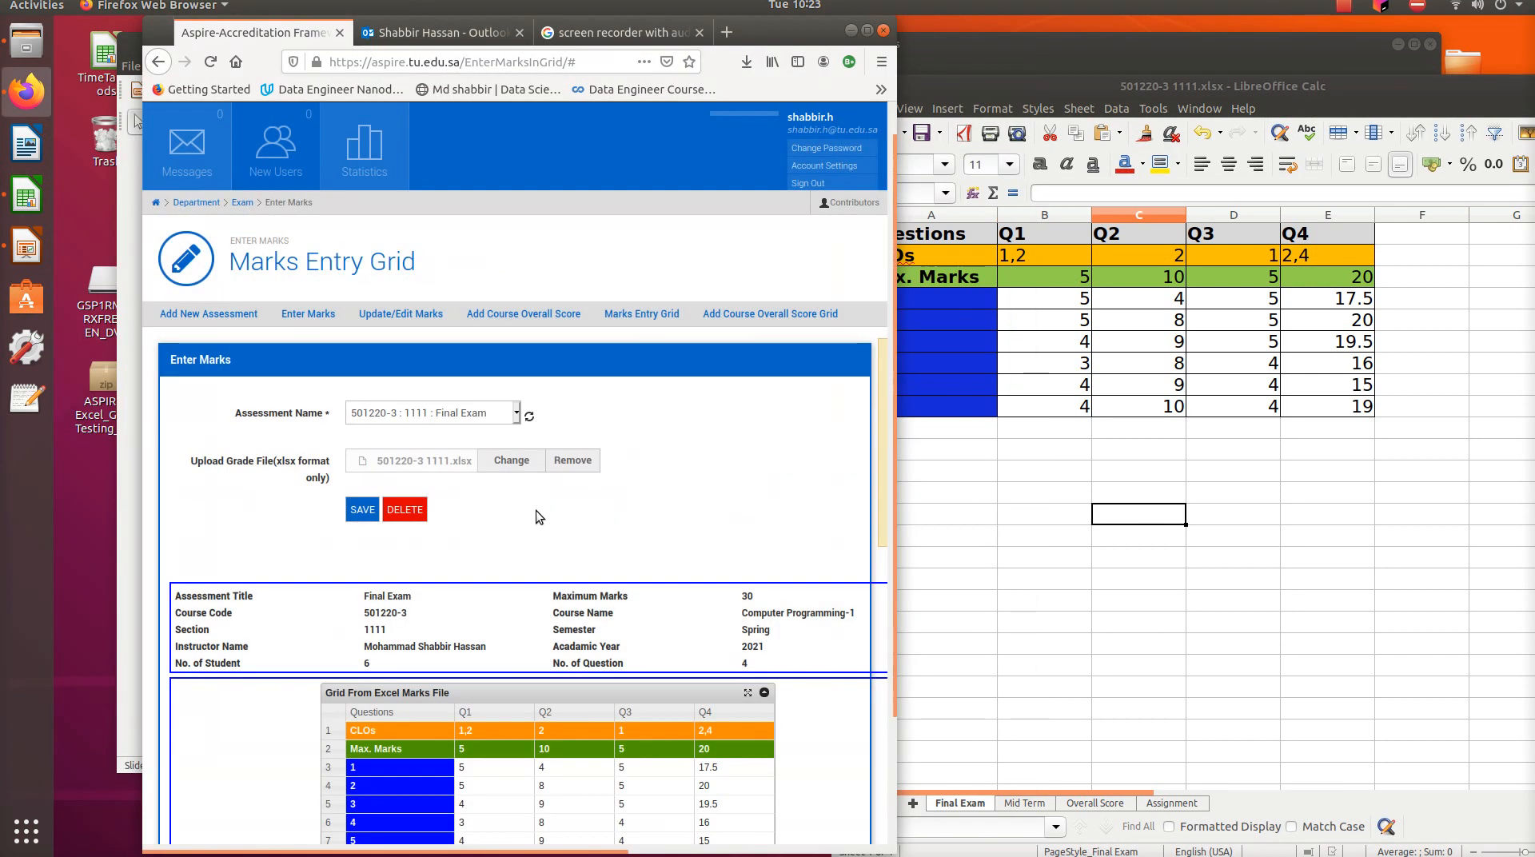
scroll(535, 512, down, 3)
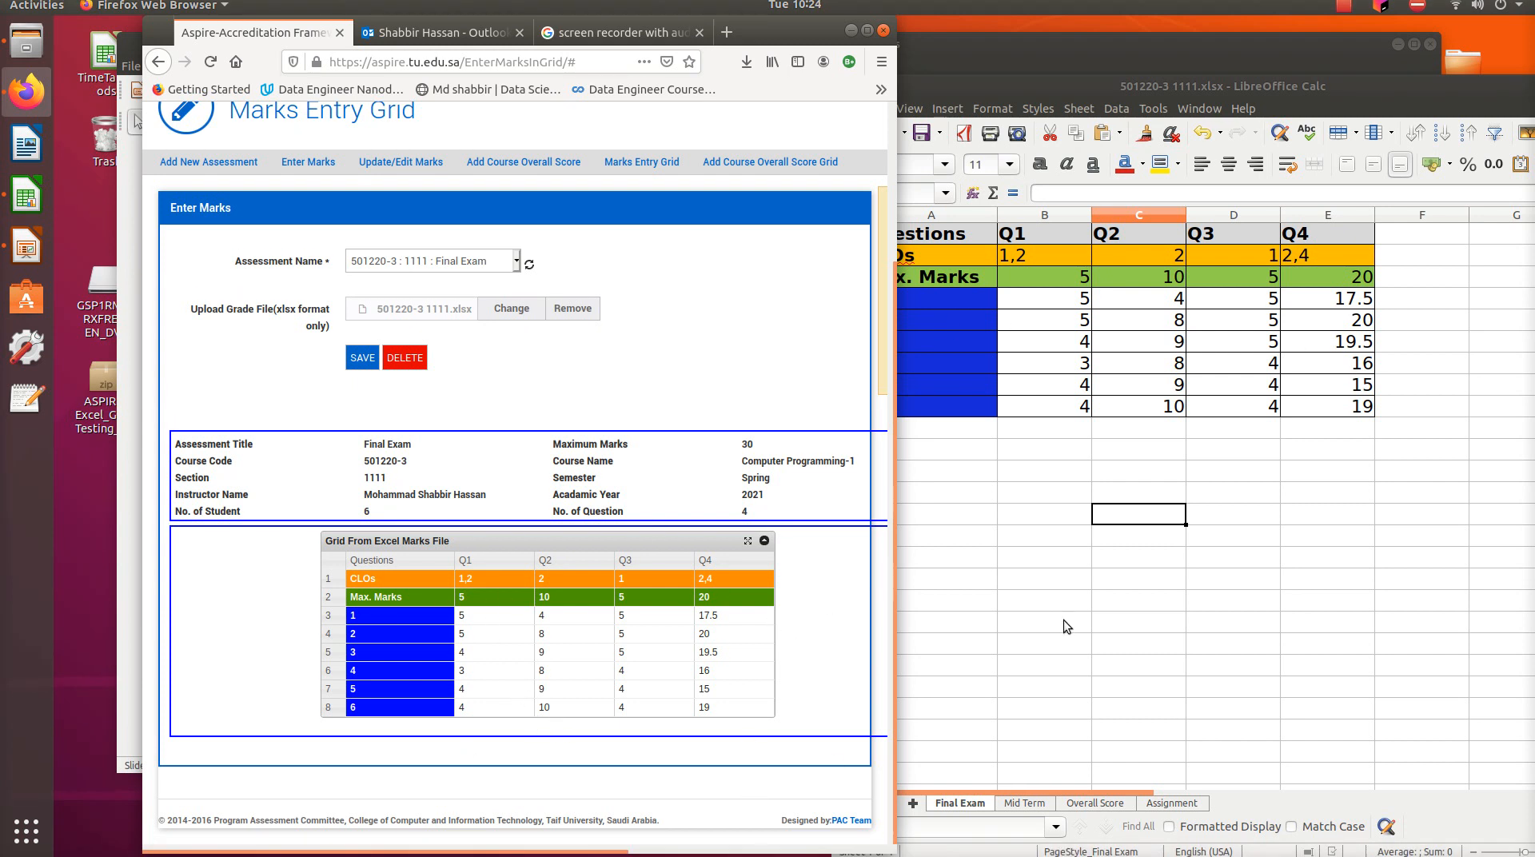
- Save the Final Exam marks and check the grid against the spreadsheet
click(362, 357)
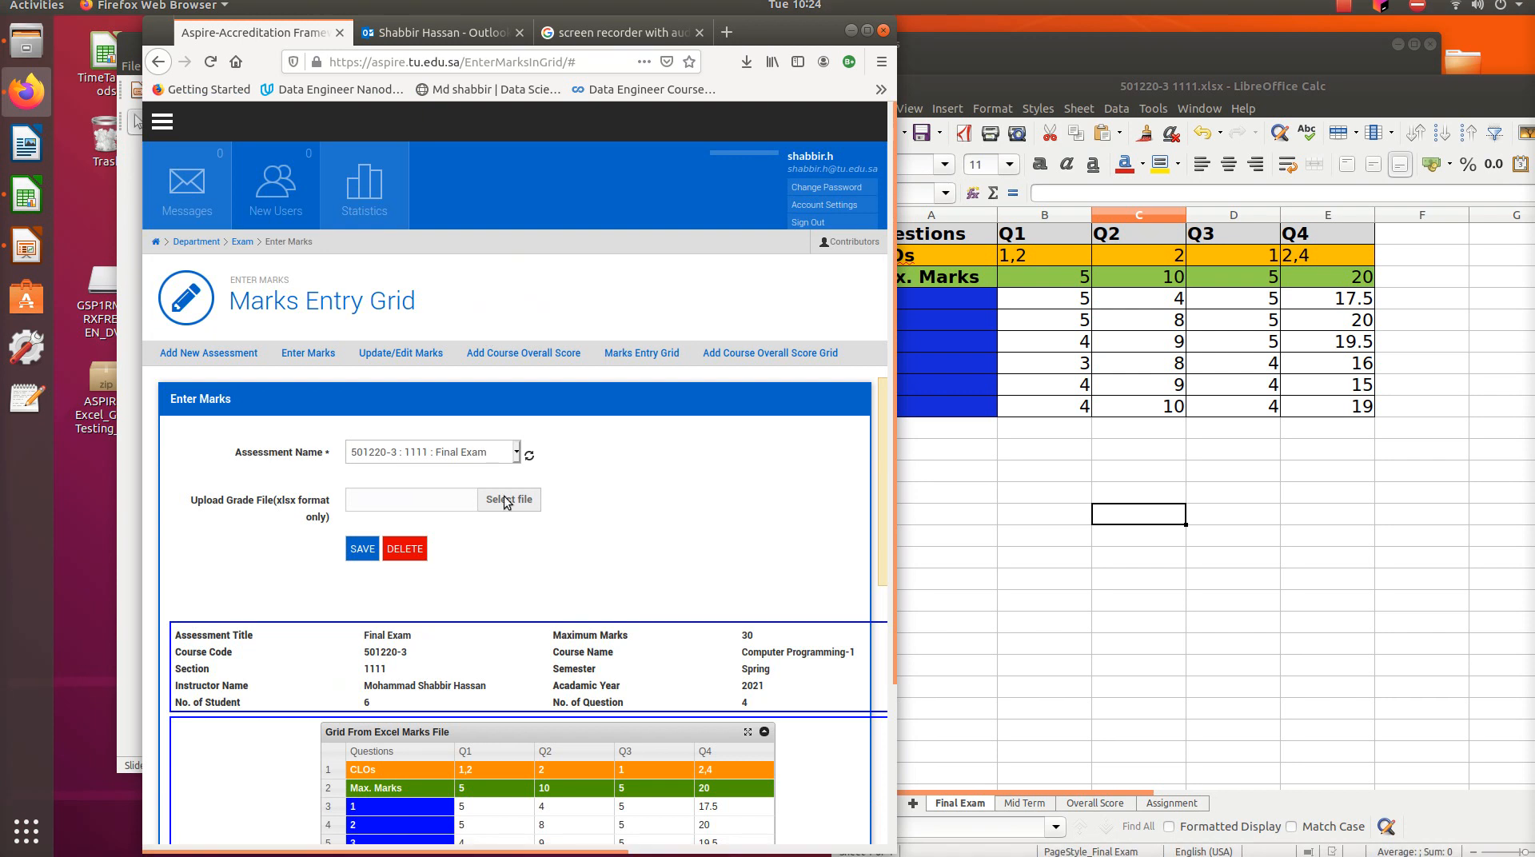
click(506, 466)
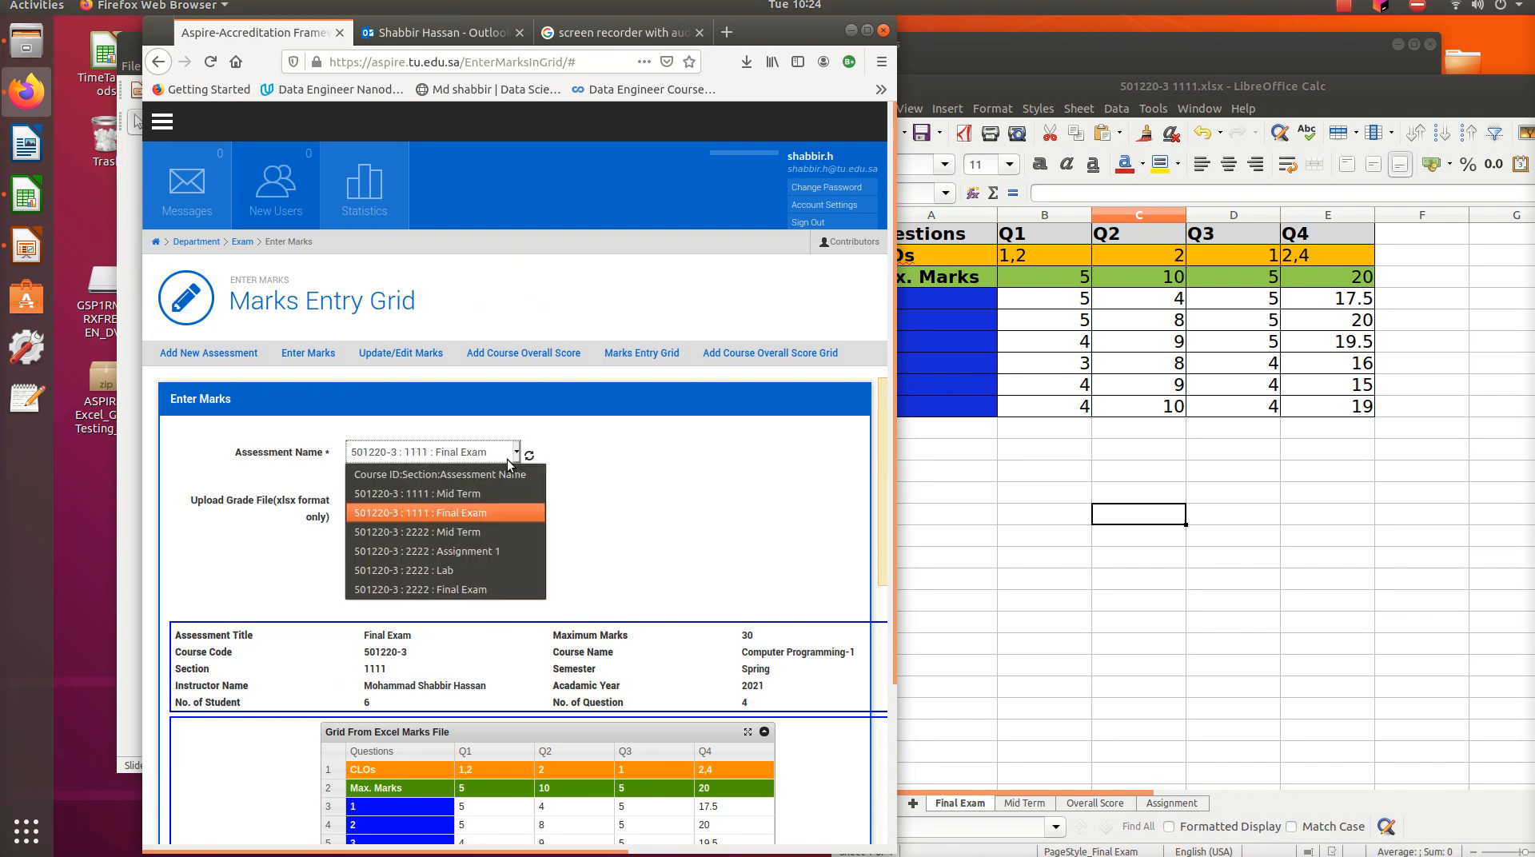
click(695, 518)
scroll(676, 578, down, 3)
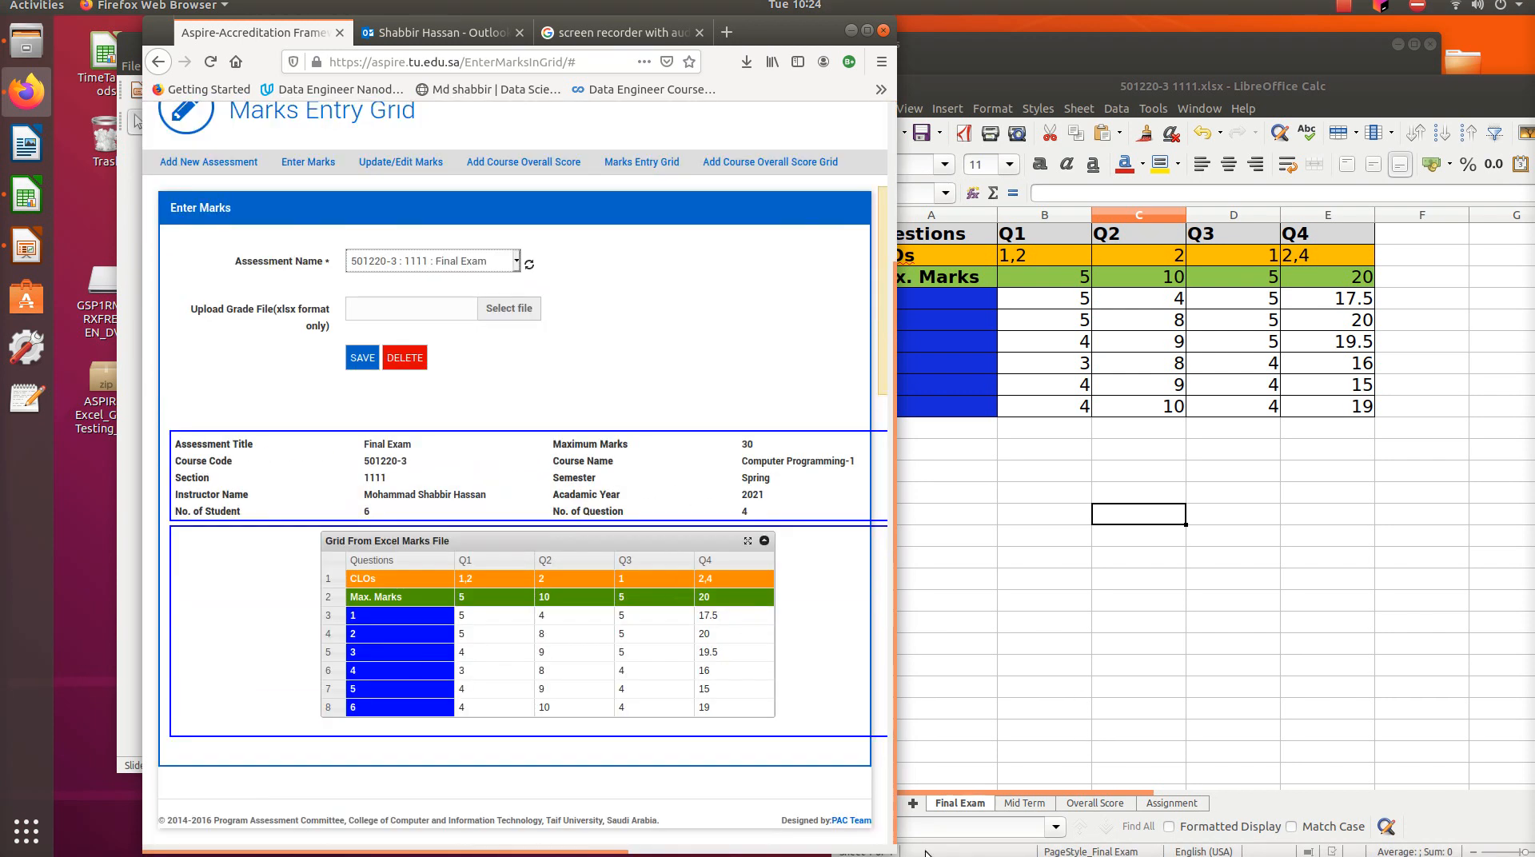
- Move the Overall Score sheet to the first position in the workbook and widen column B to fit its heading
click(1096, 806)
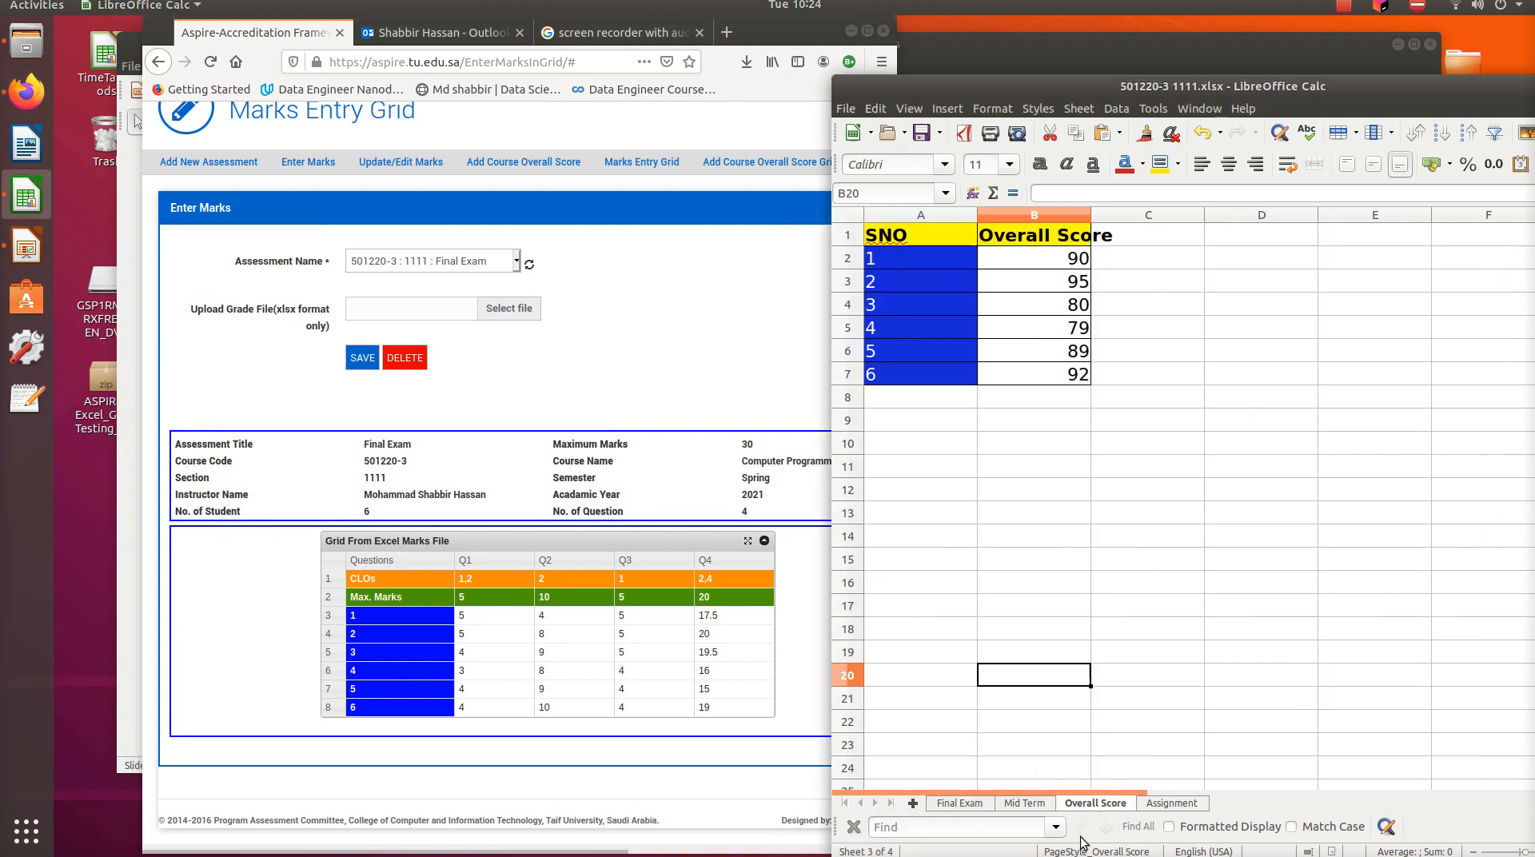
drag(1104, 802, 956, 803)
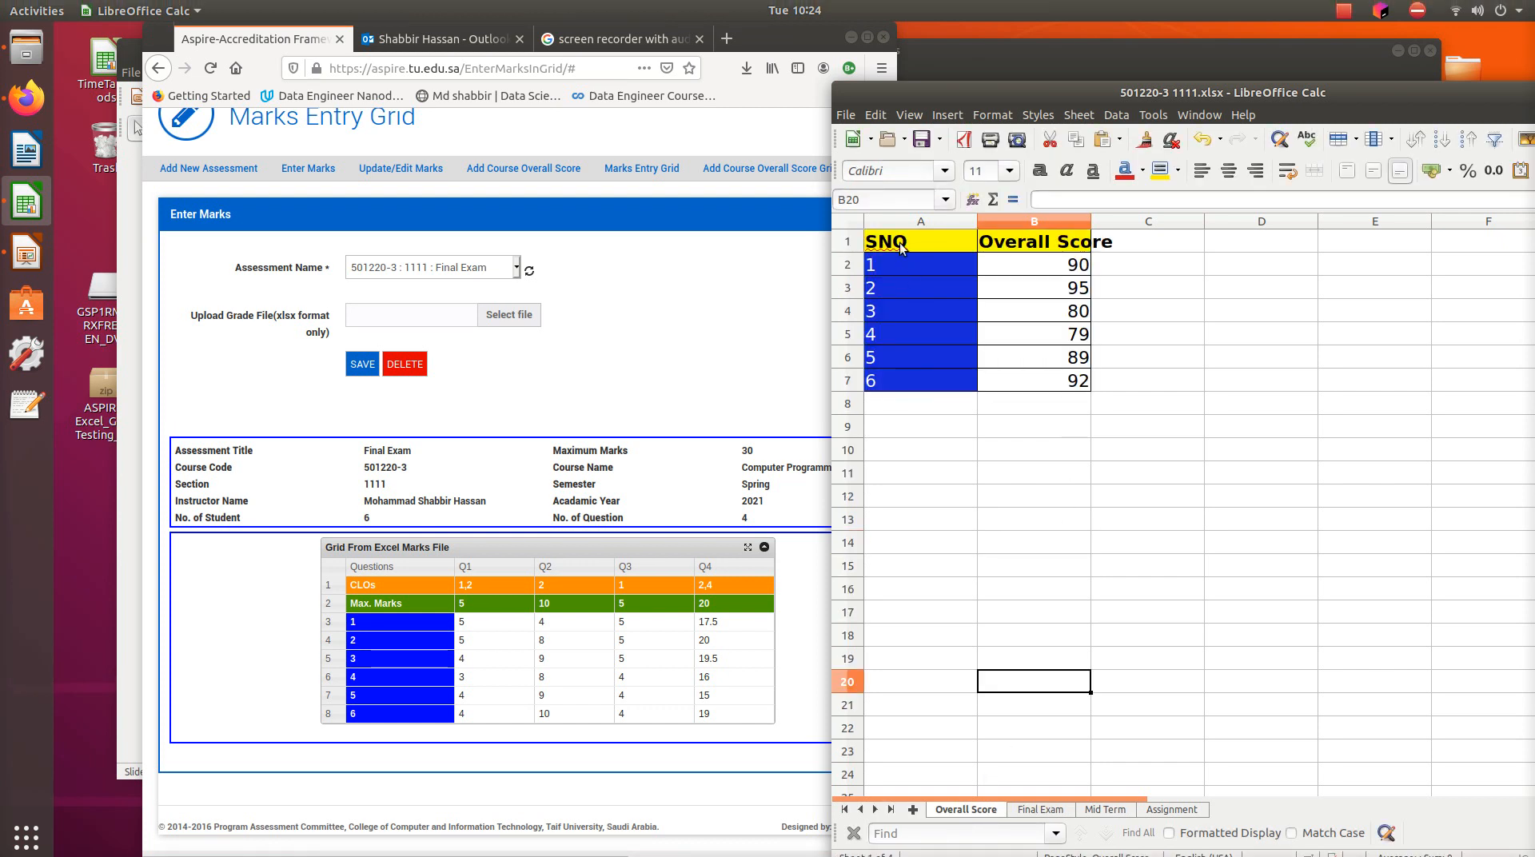
drag(1091, 221, 1124, 221)
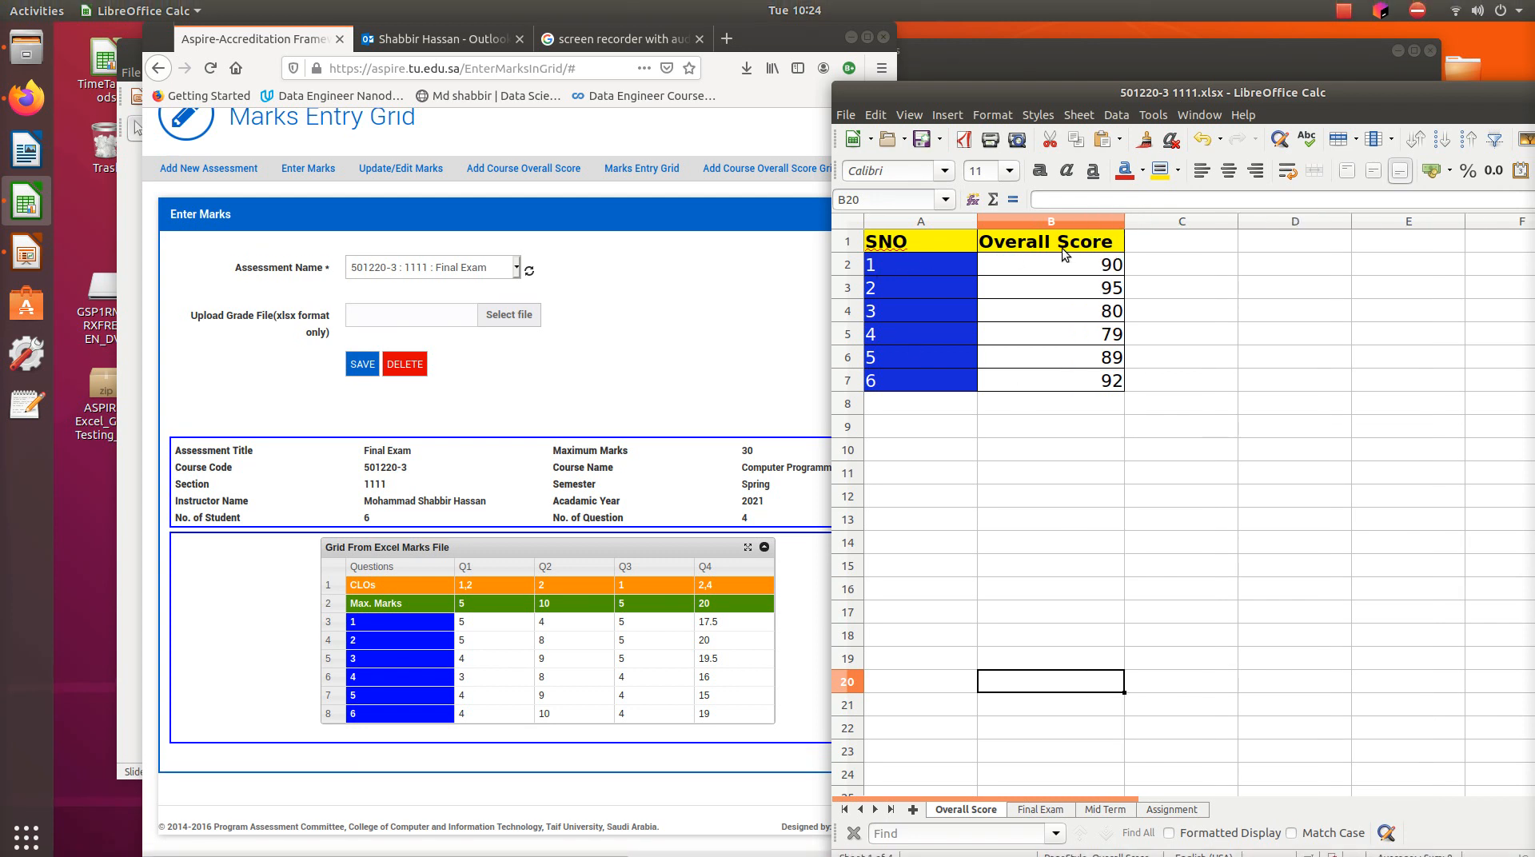
- Switch to ASPIRE in Firefox, open the Add Course Overall Score Grid page and select course 501220-3 : 1111 : Computer Programming-1
click(478, 345)
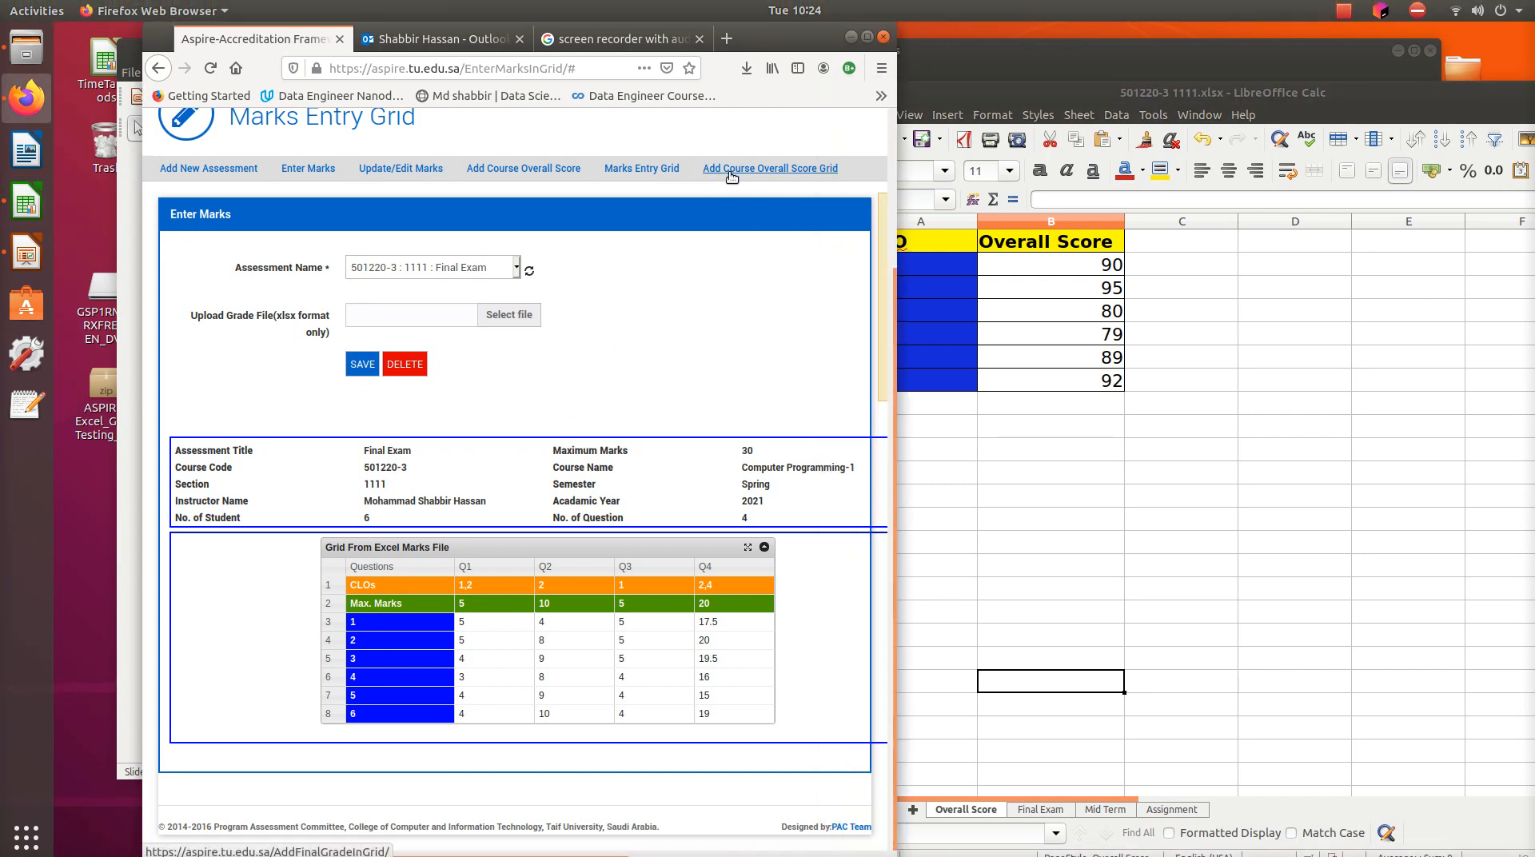
click(817, 176)
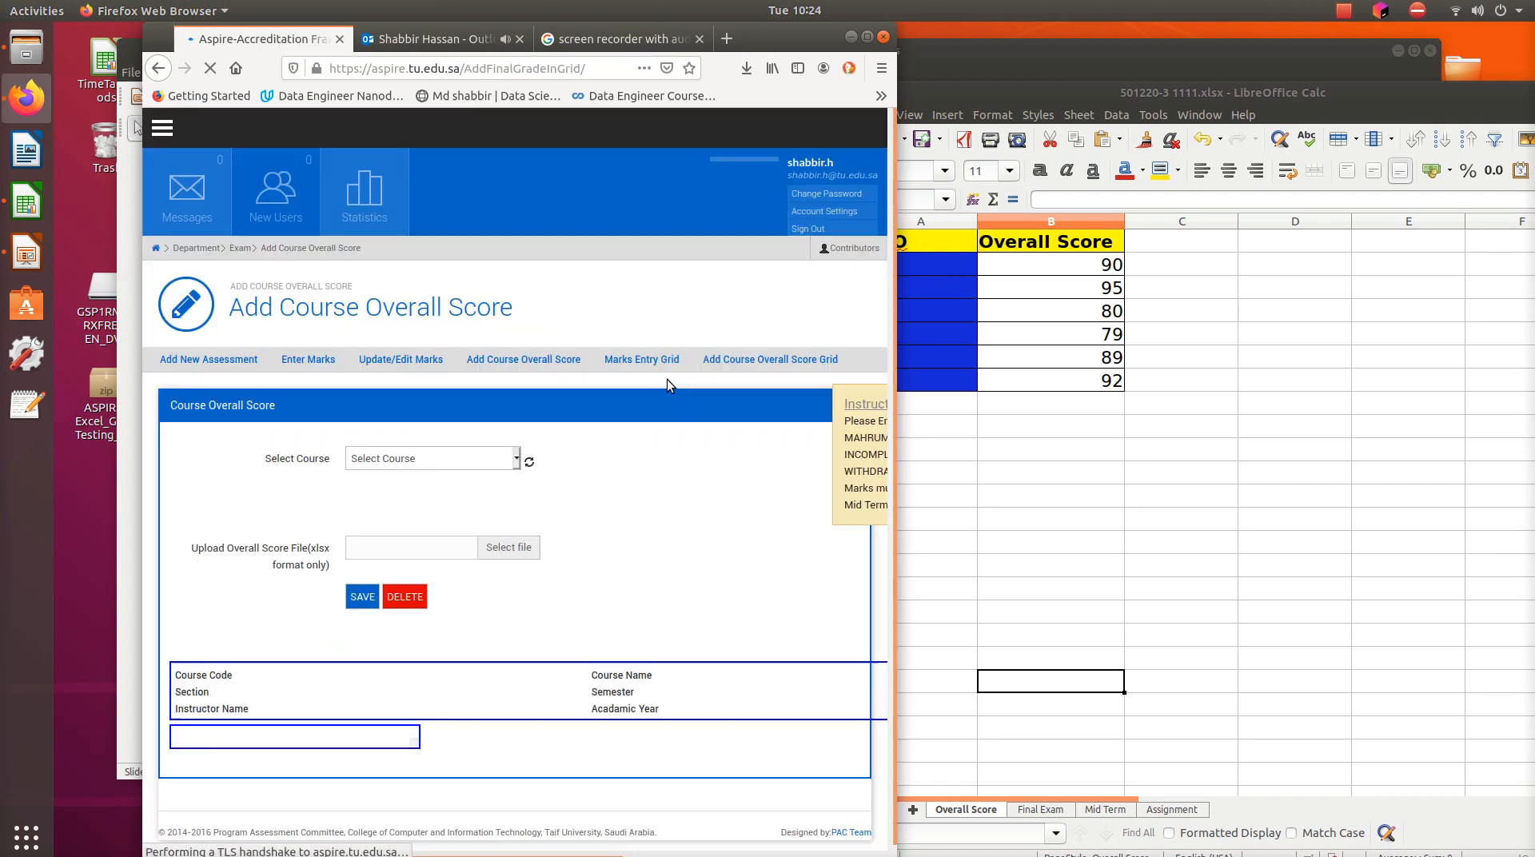
click(496, 454)
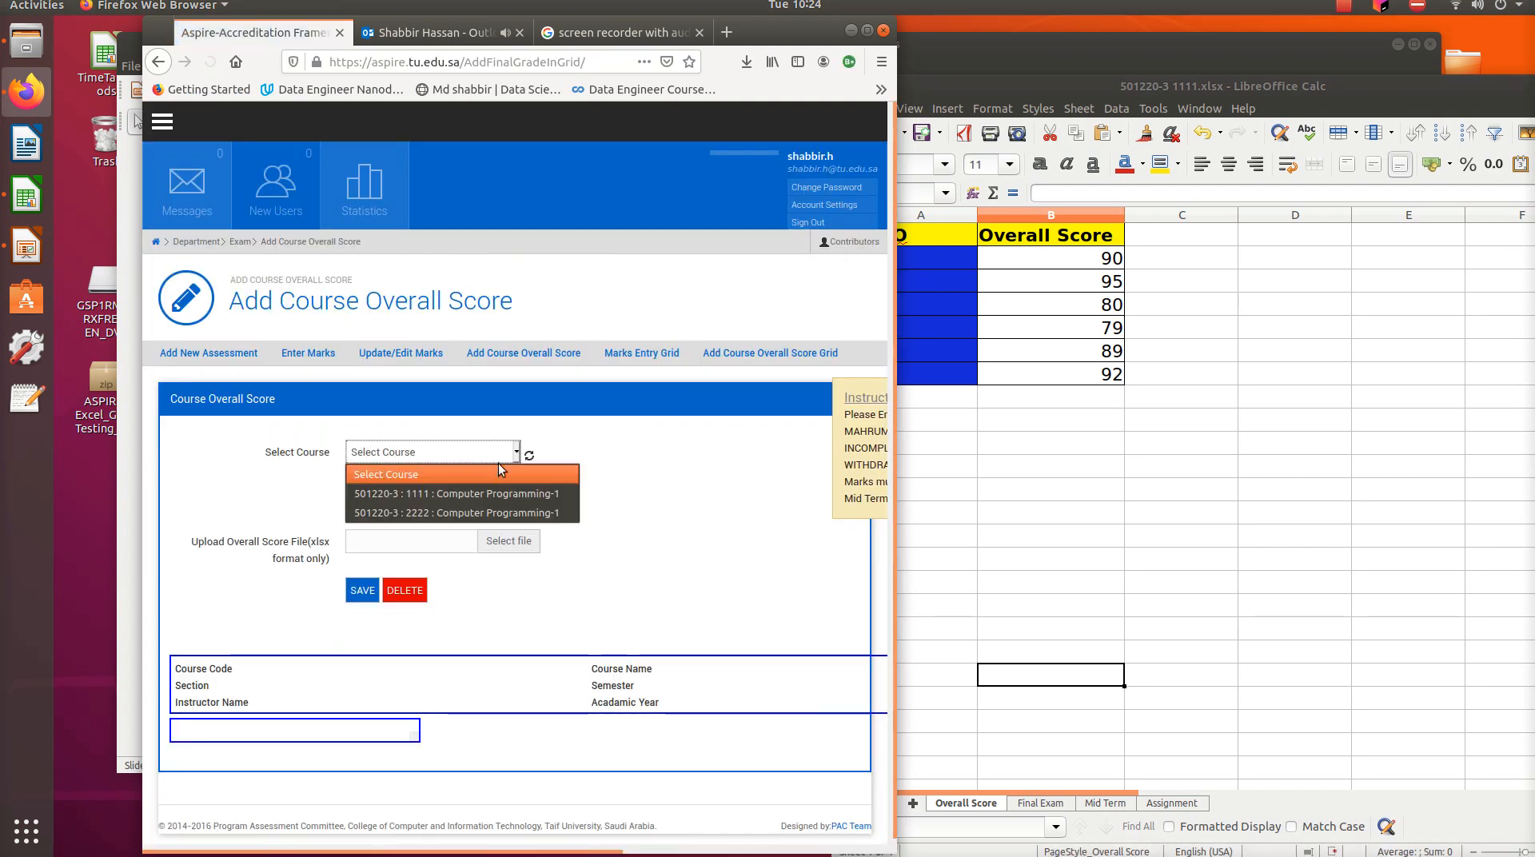
click(400, 497)
- Load 501220-3 1111.xlsx as the overall score file and save the scores
scroll(536, 510, down, 3)
click(513, 385)
double_click(311, 213)
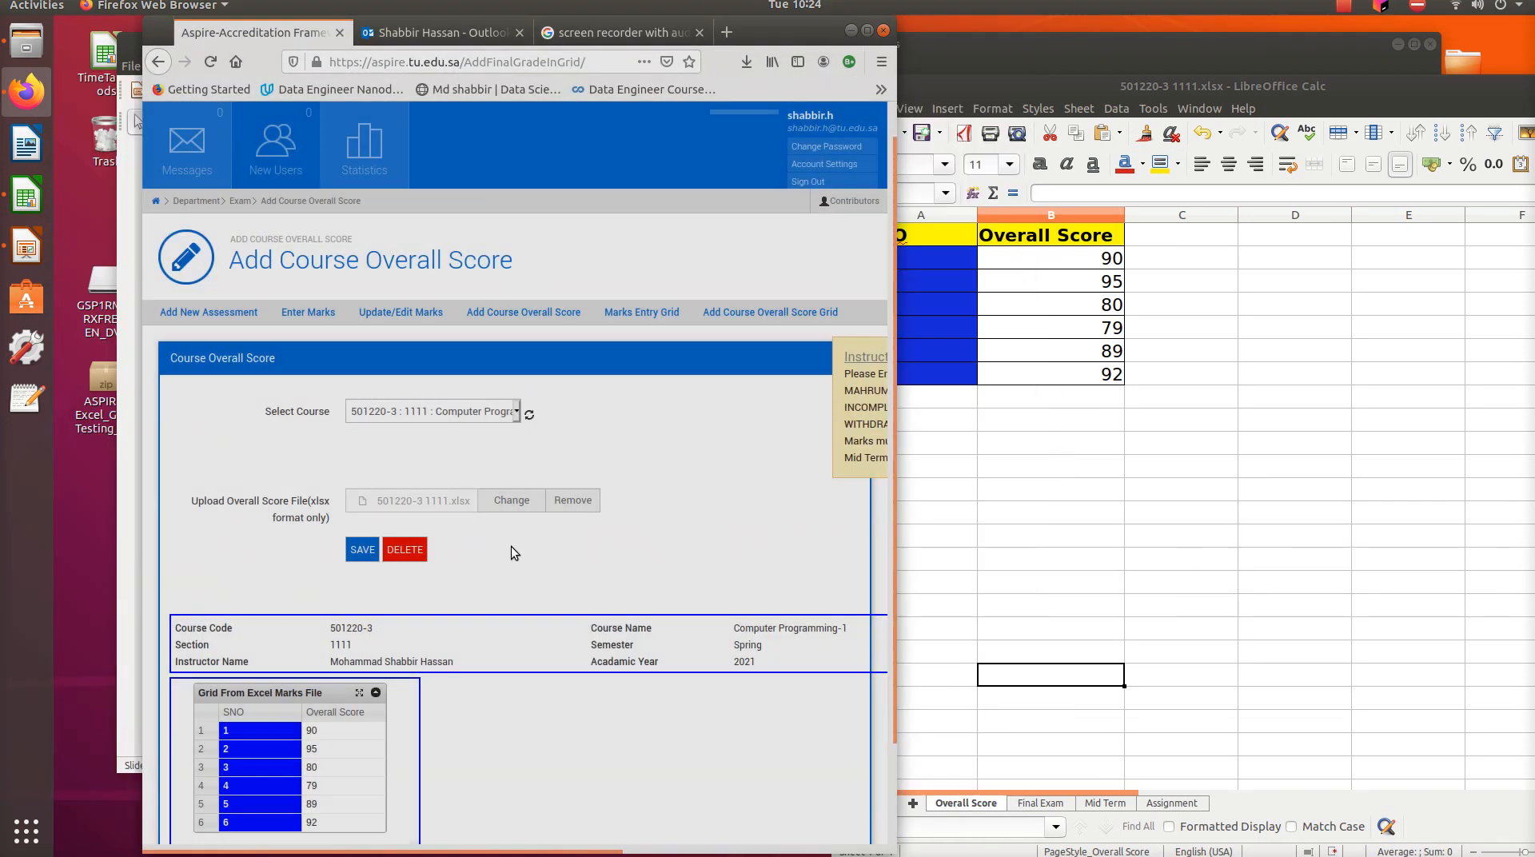
scroll(535, 571, down, 1)
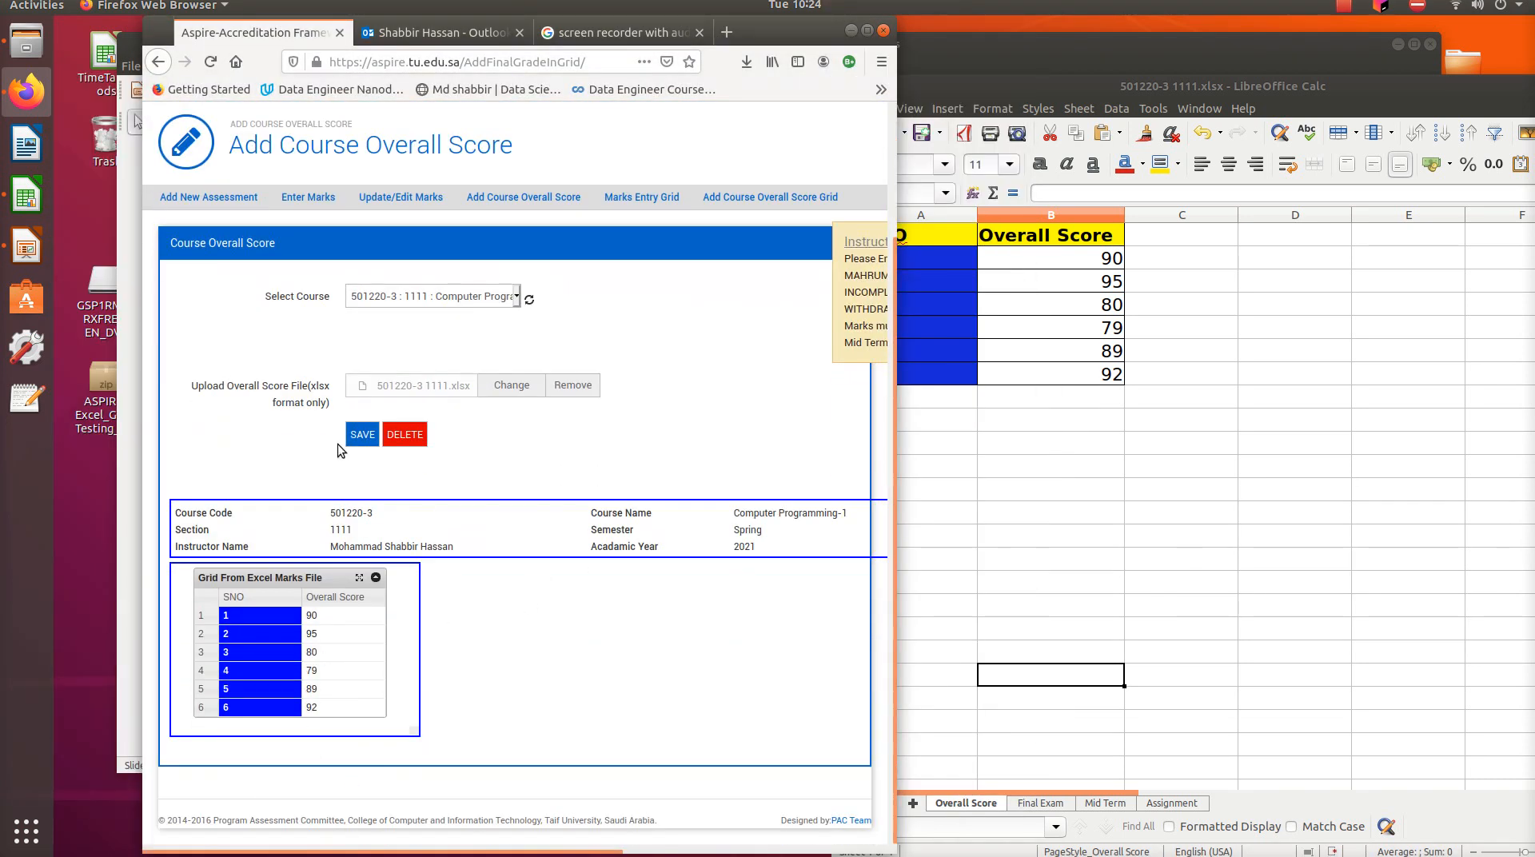
click(362, 435)
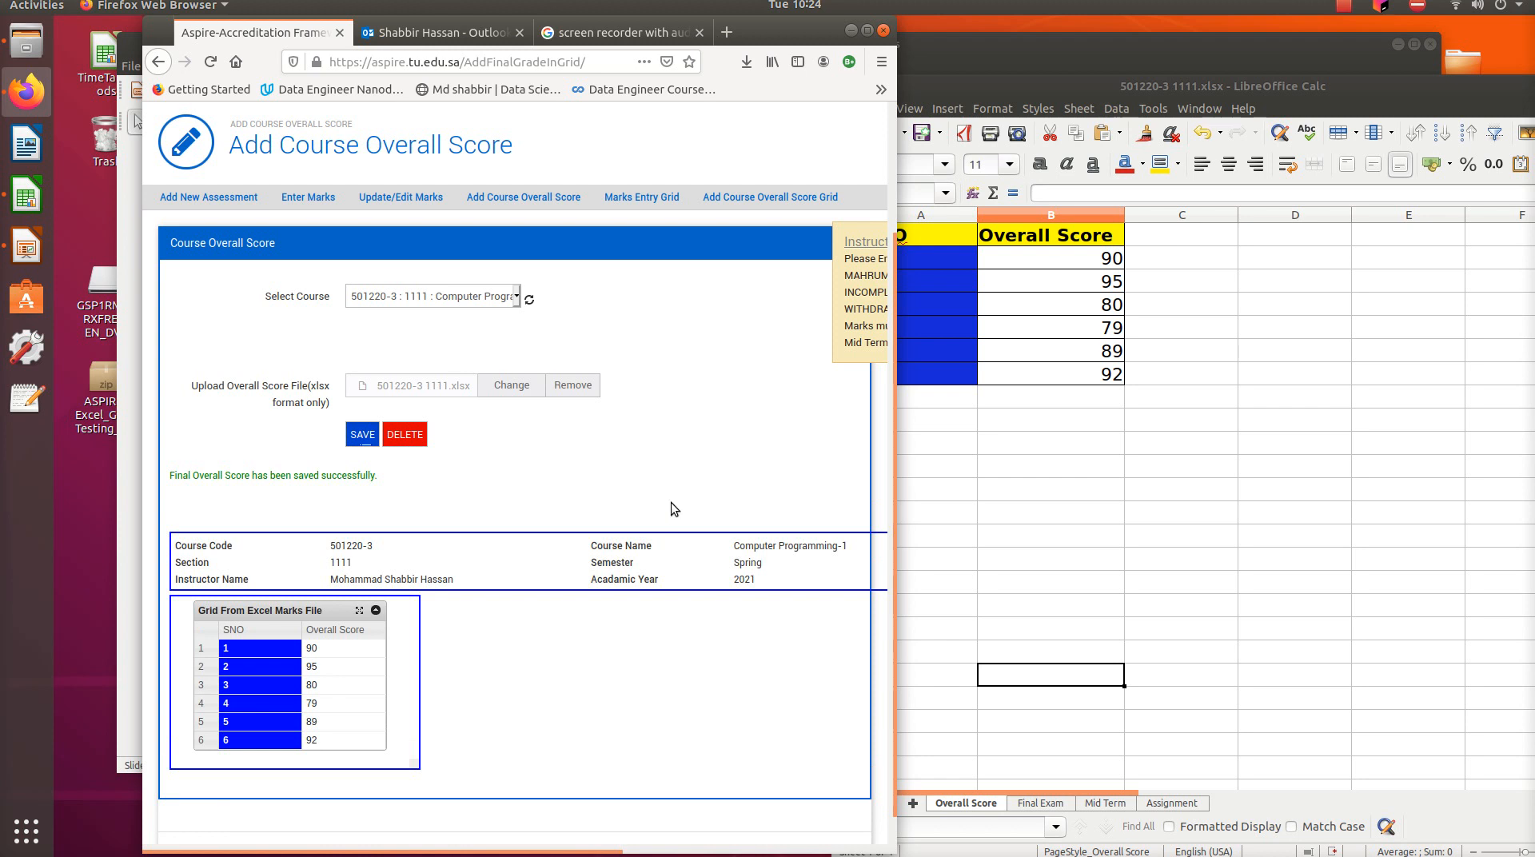
- Reset the overall score form, remove the attached file and reselect course 501220-3 : 1111 to check the saved scores
click(529, 298)
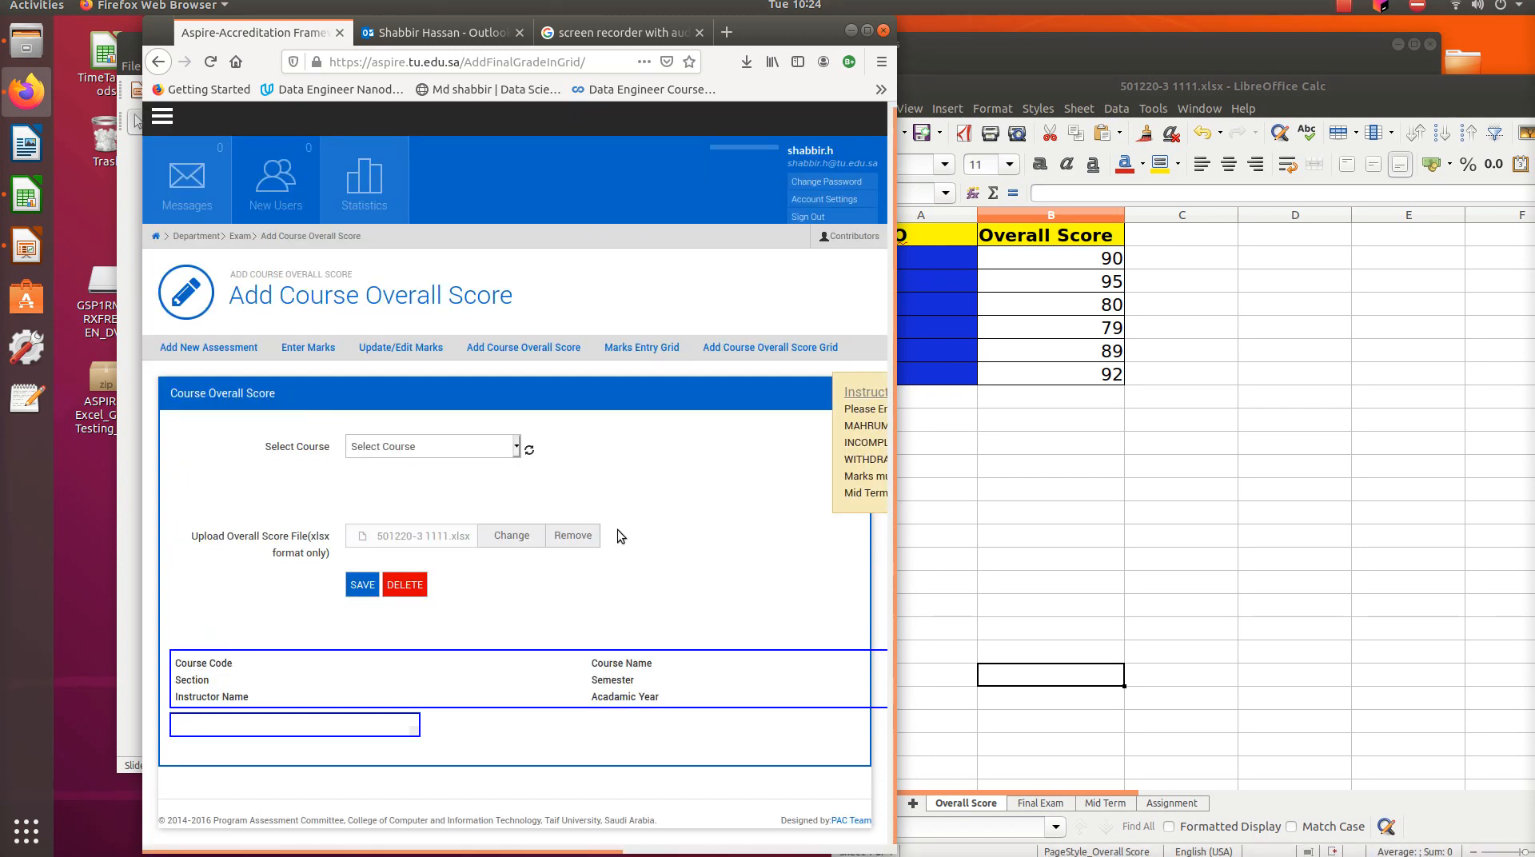
click(573, 536)
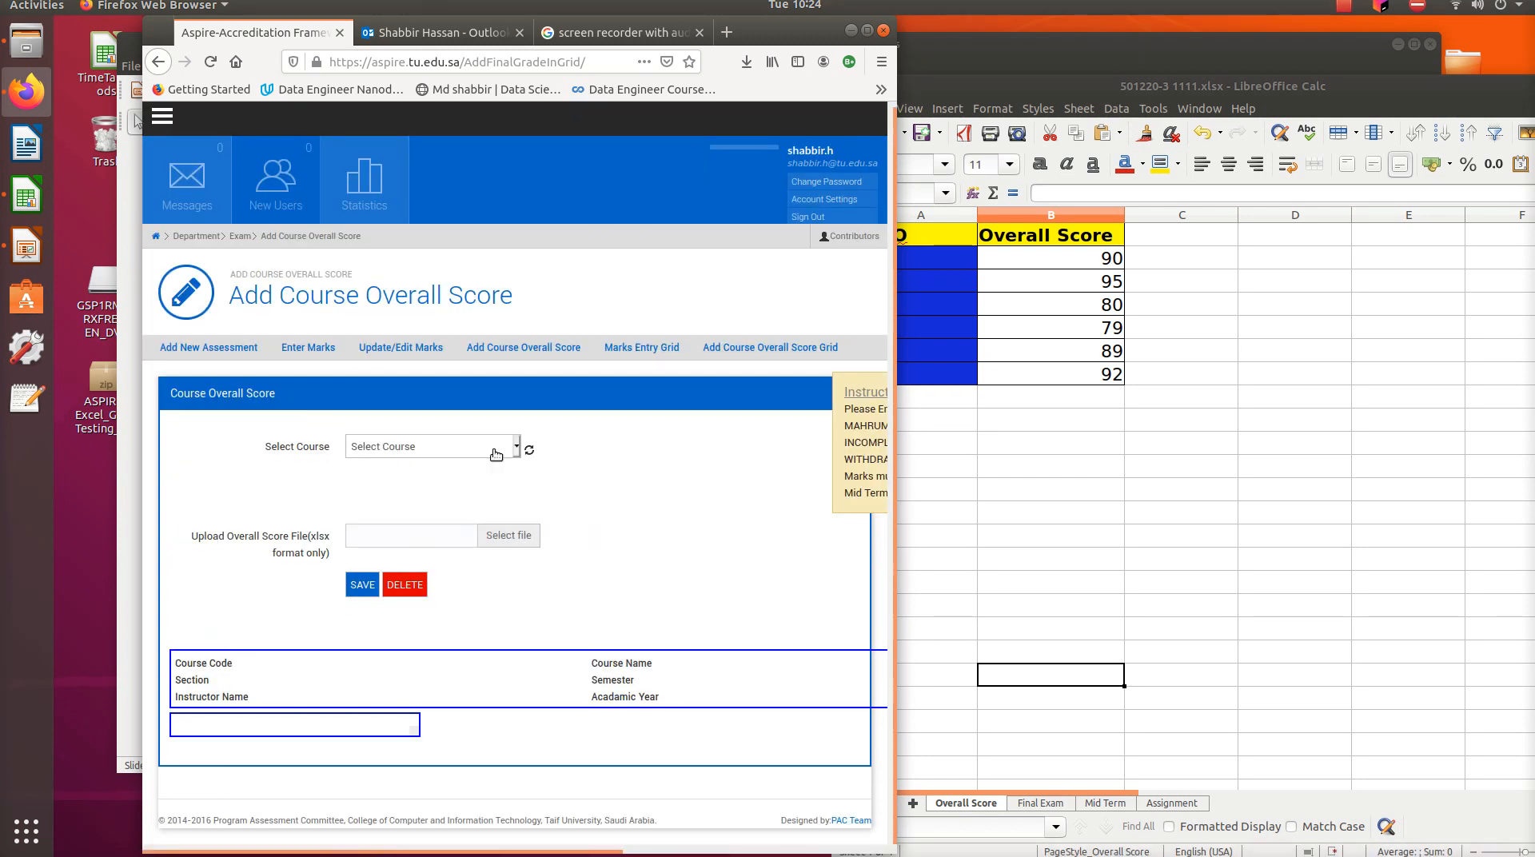
click(494, 448)
click(467, 489)
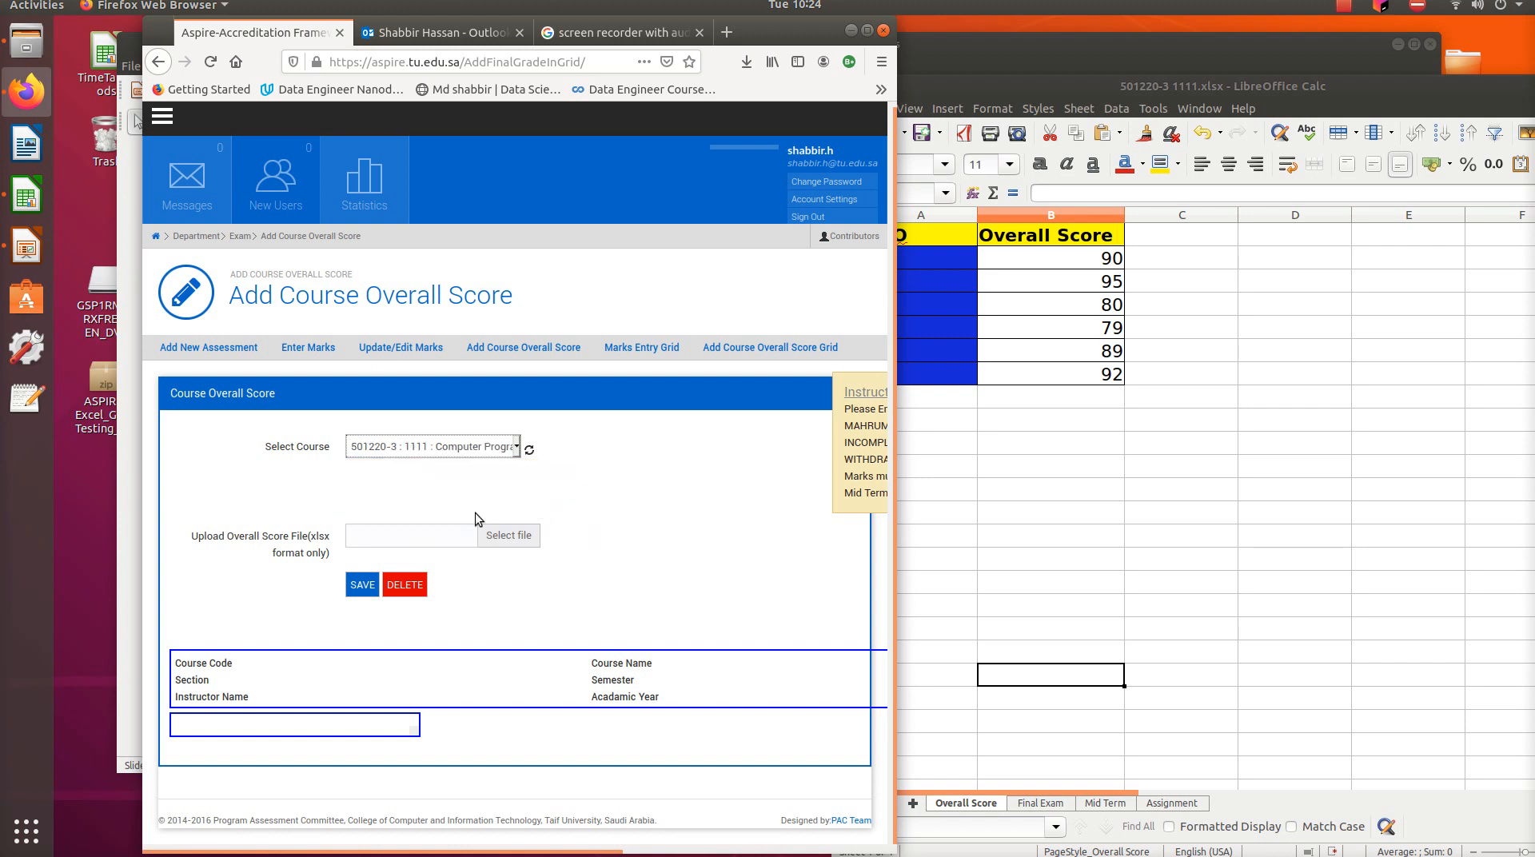
scroll(460, 607, down, 2)
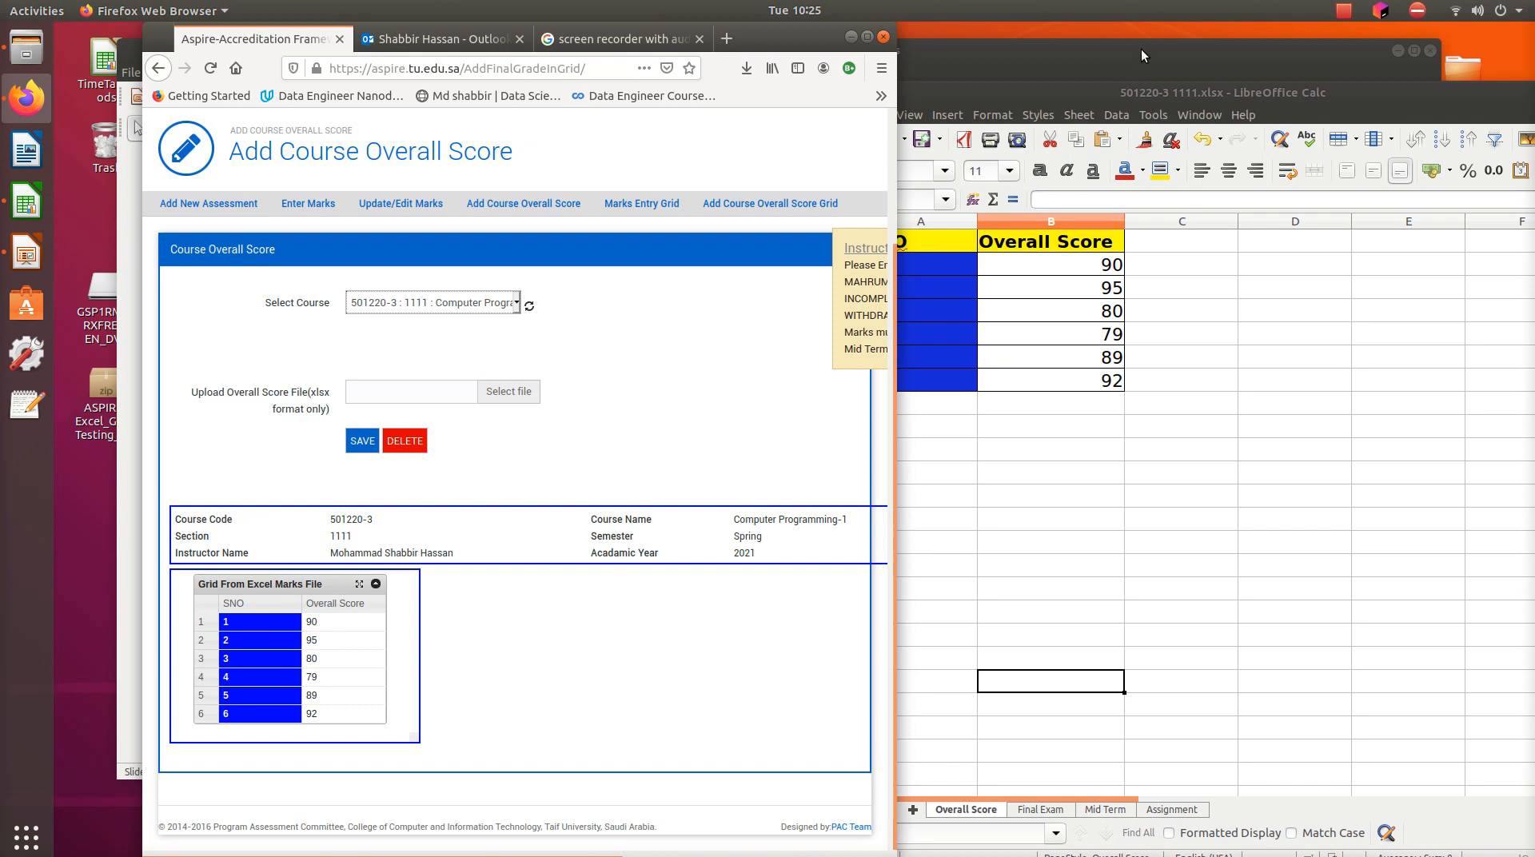
- Bring up the AspireExcelGrid.pptx slide on the copy/paste method, and close the 501220-3 1111.xlsx workbook with its changes saved
click(1140, 50)
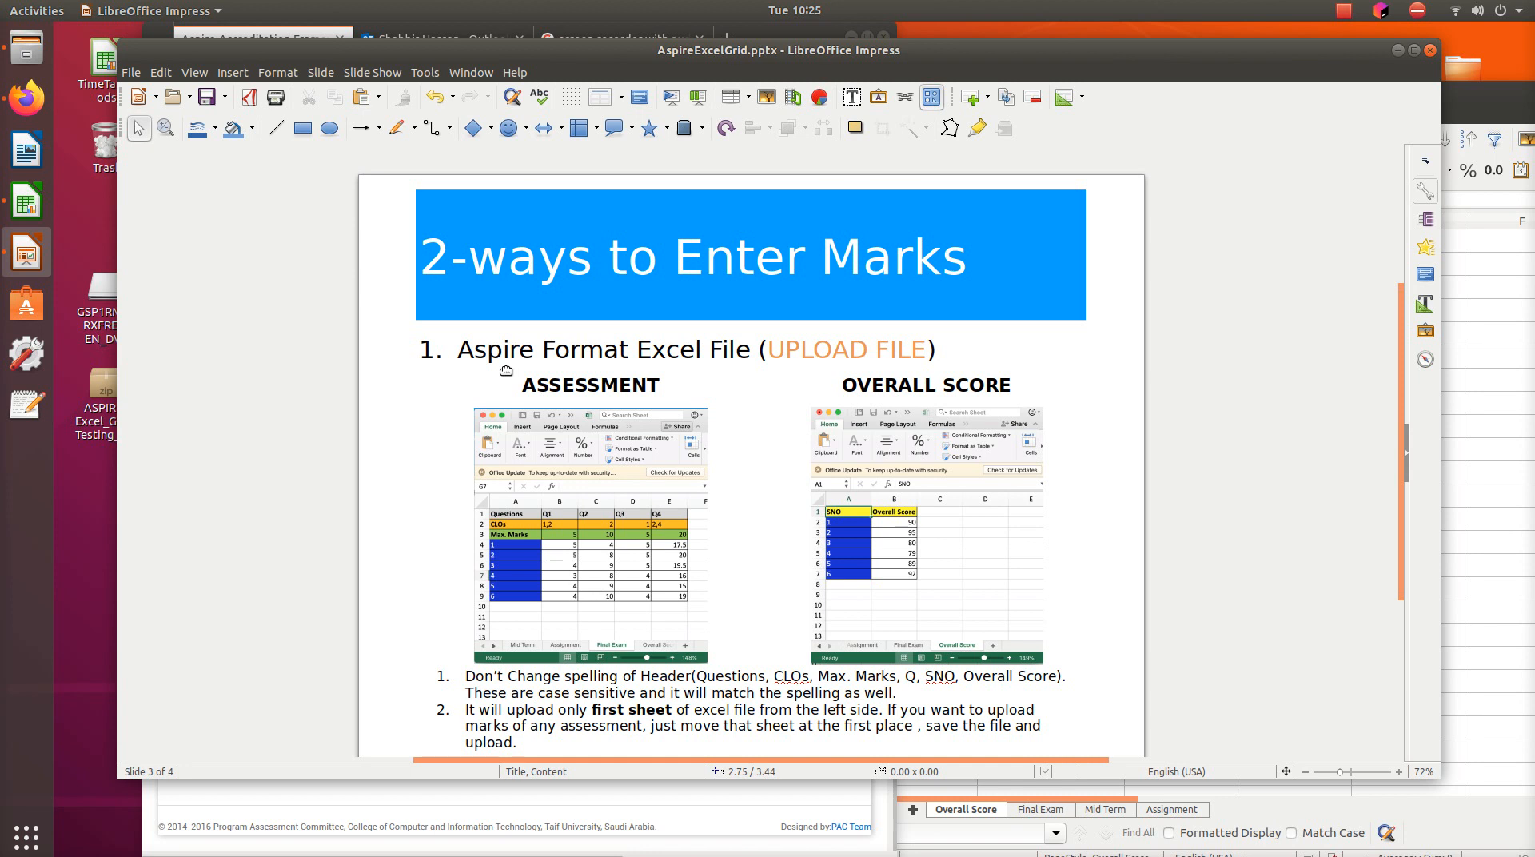
scroll(506, 371, down, 1)
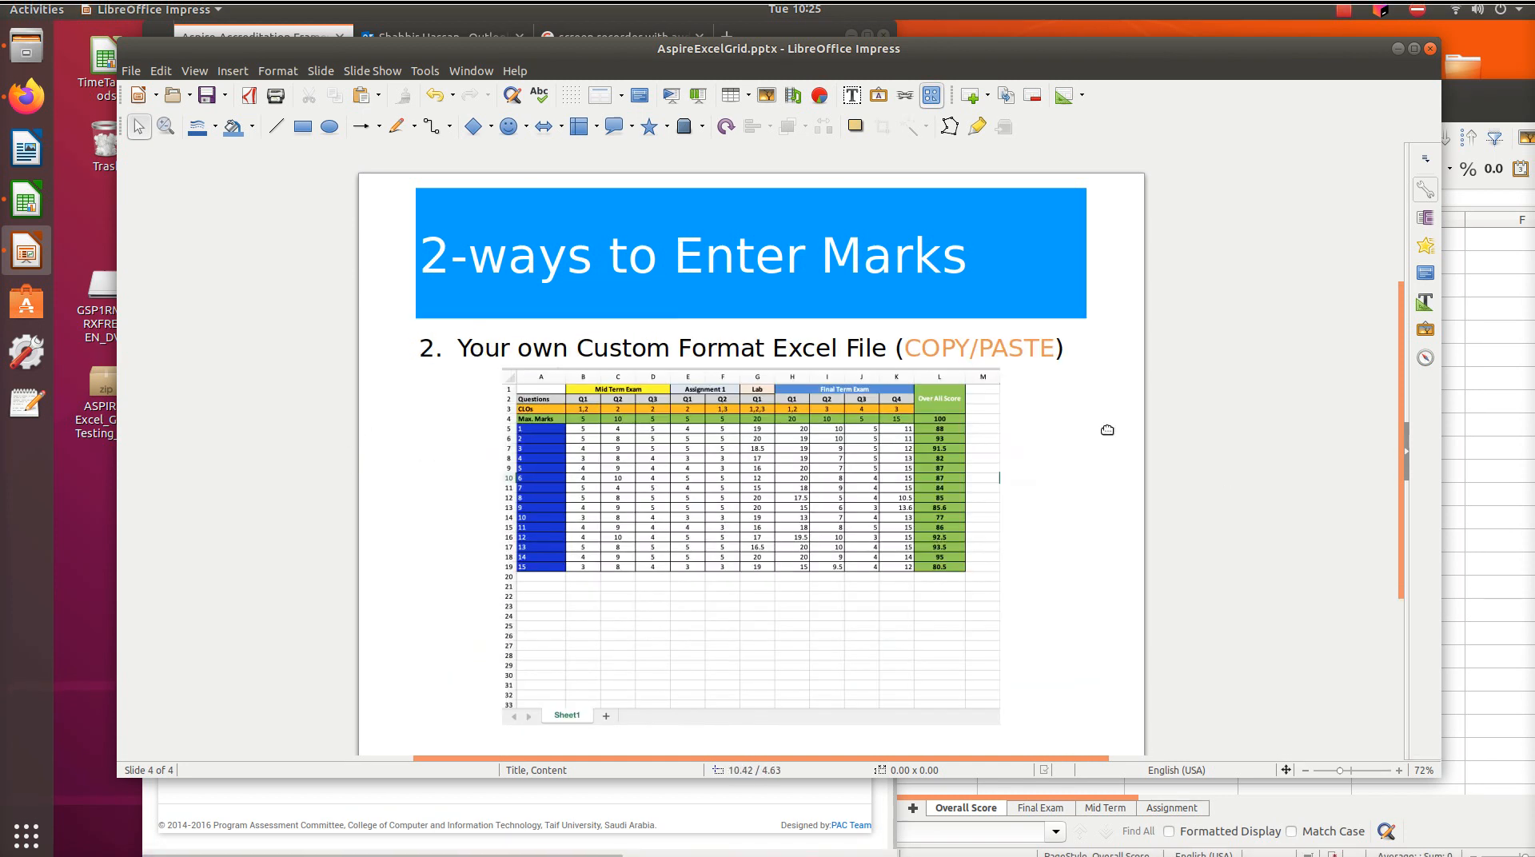
click(1461, 566)
drag(1359, 79, 908, 138)
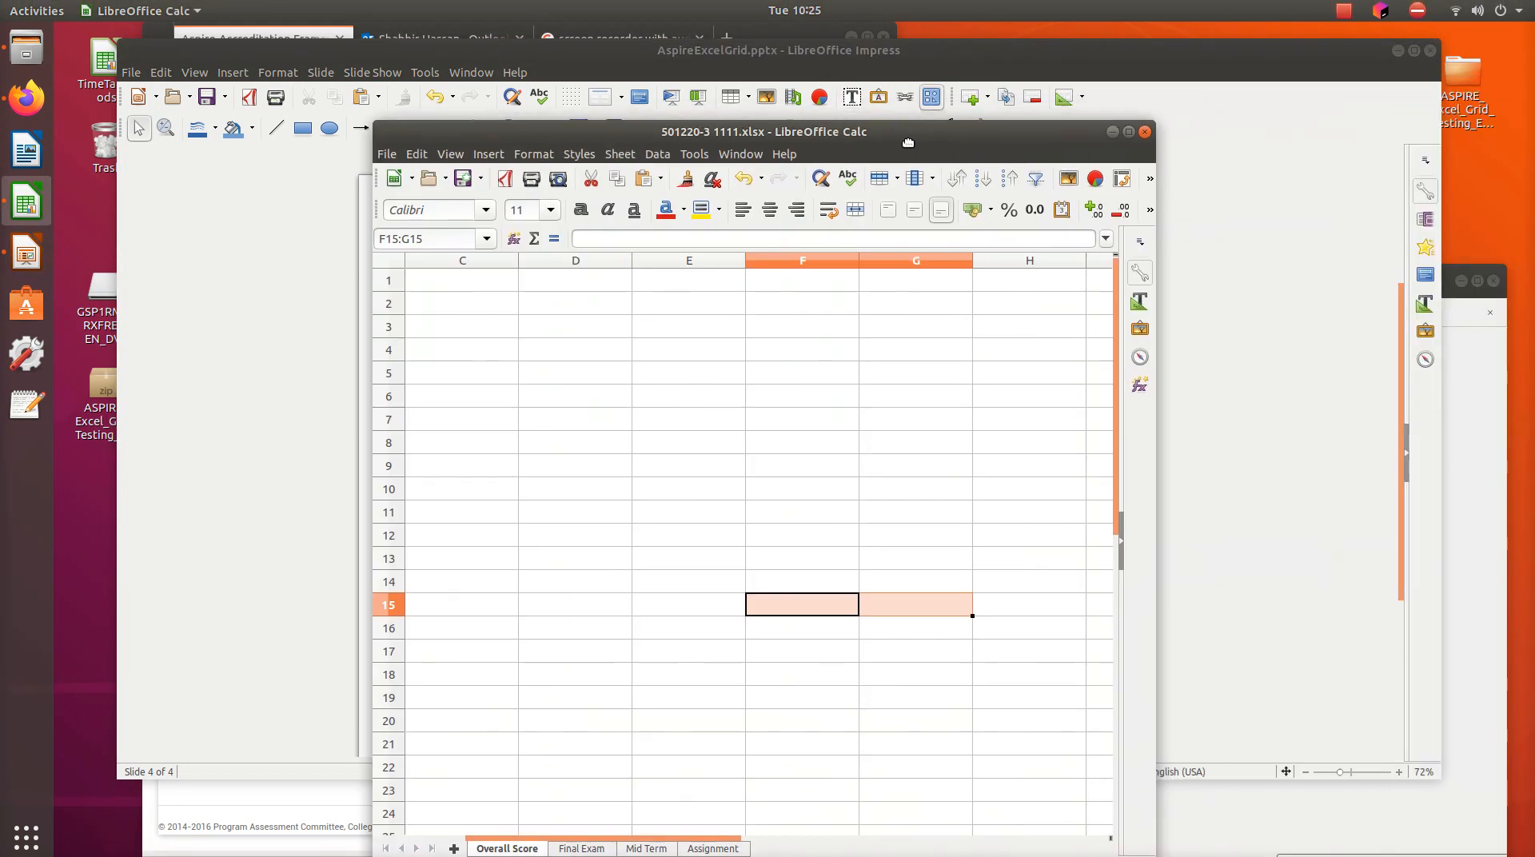
click(1148, 133)
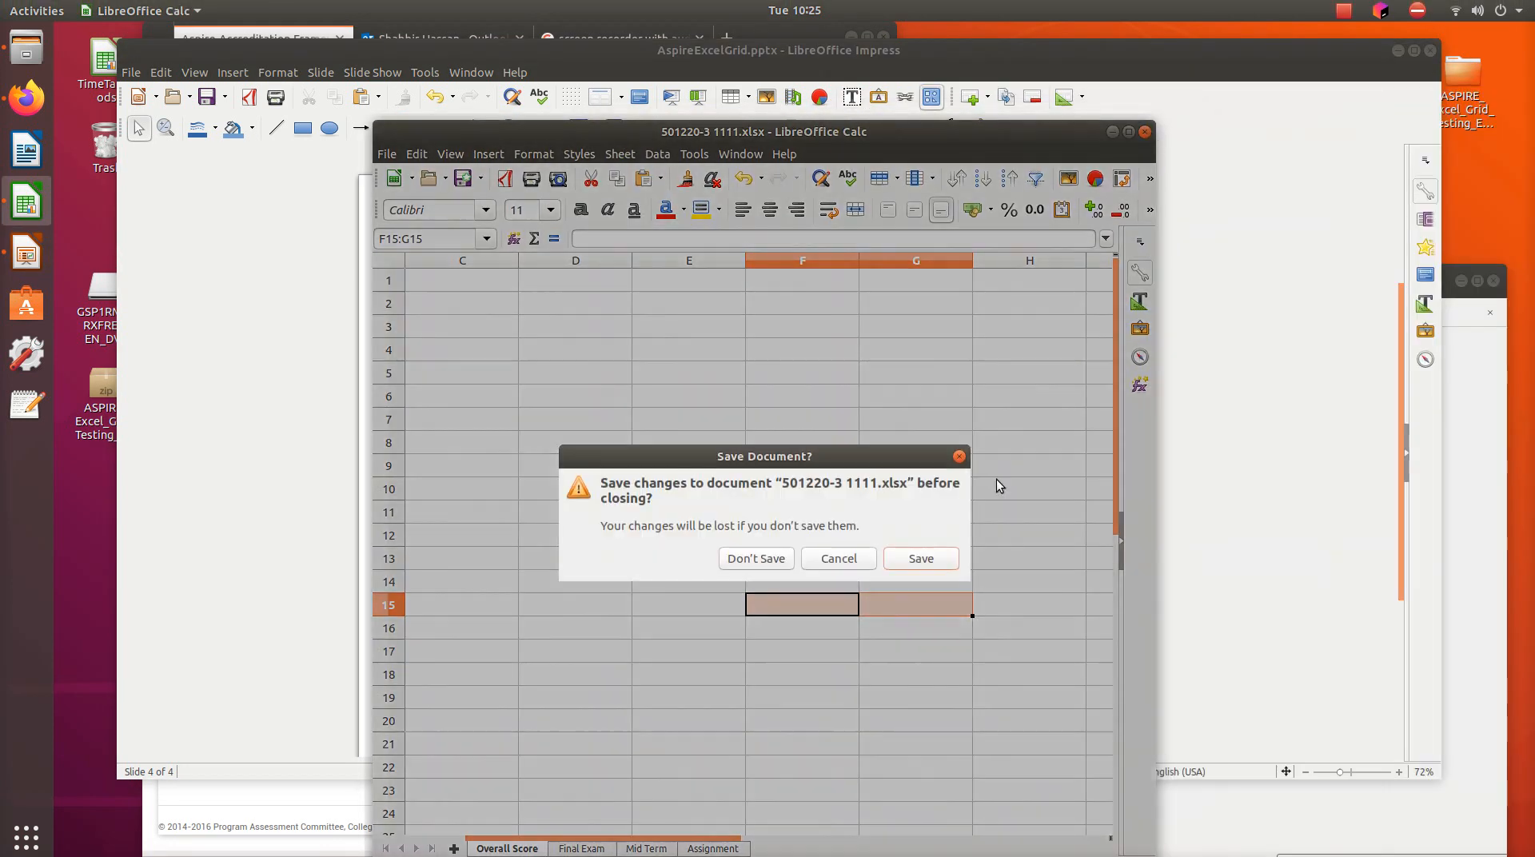
click(913, 554)
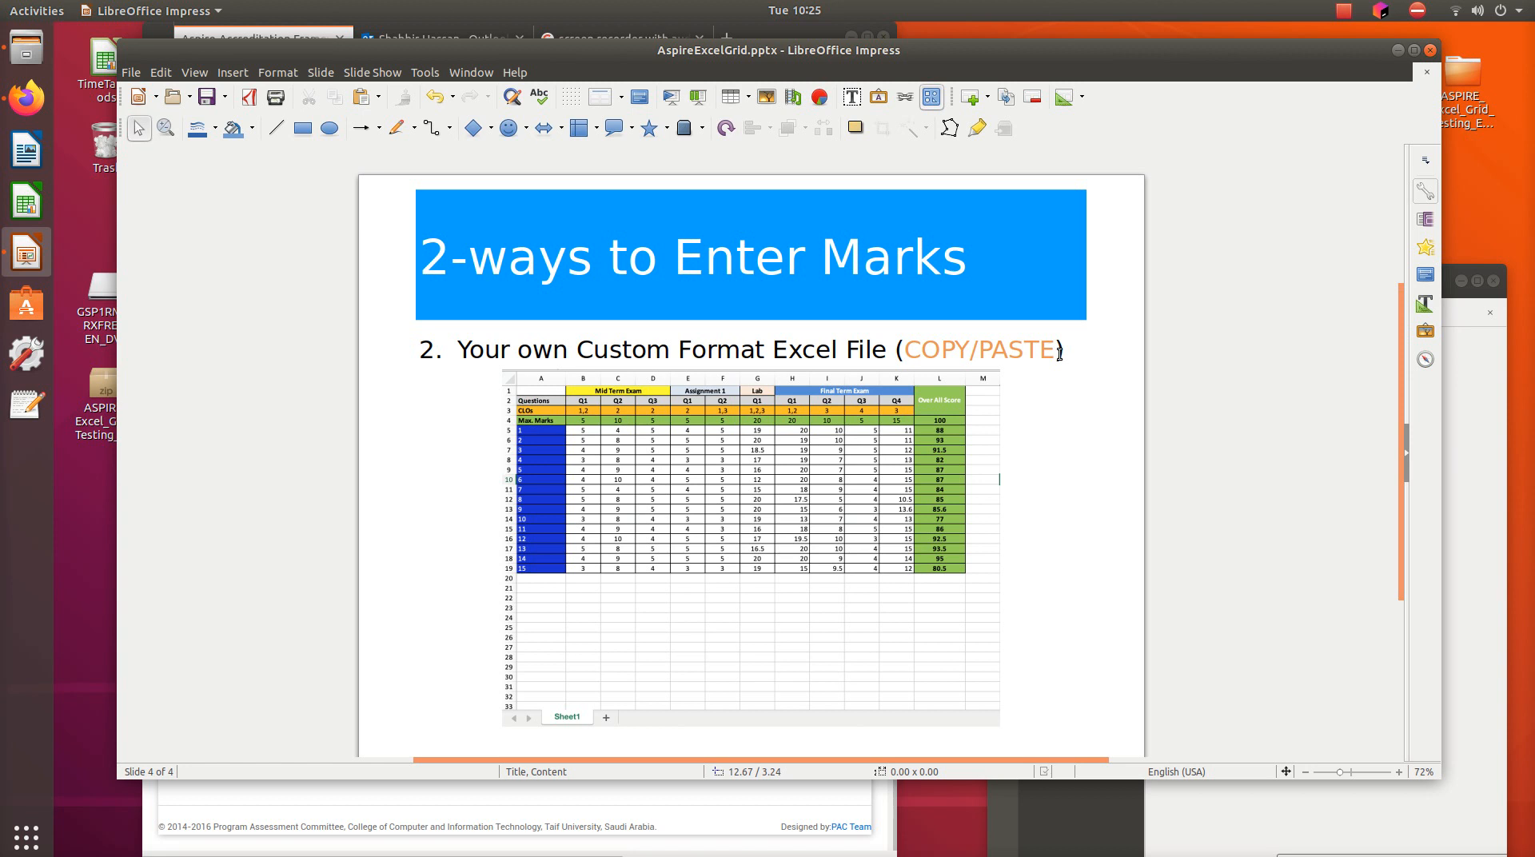
- Open 501220-3 2222.xlsx in Calc and widen its window and column L to fit the Over All Score heading
click(1466, 784)
double_click(1260, 352)
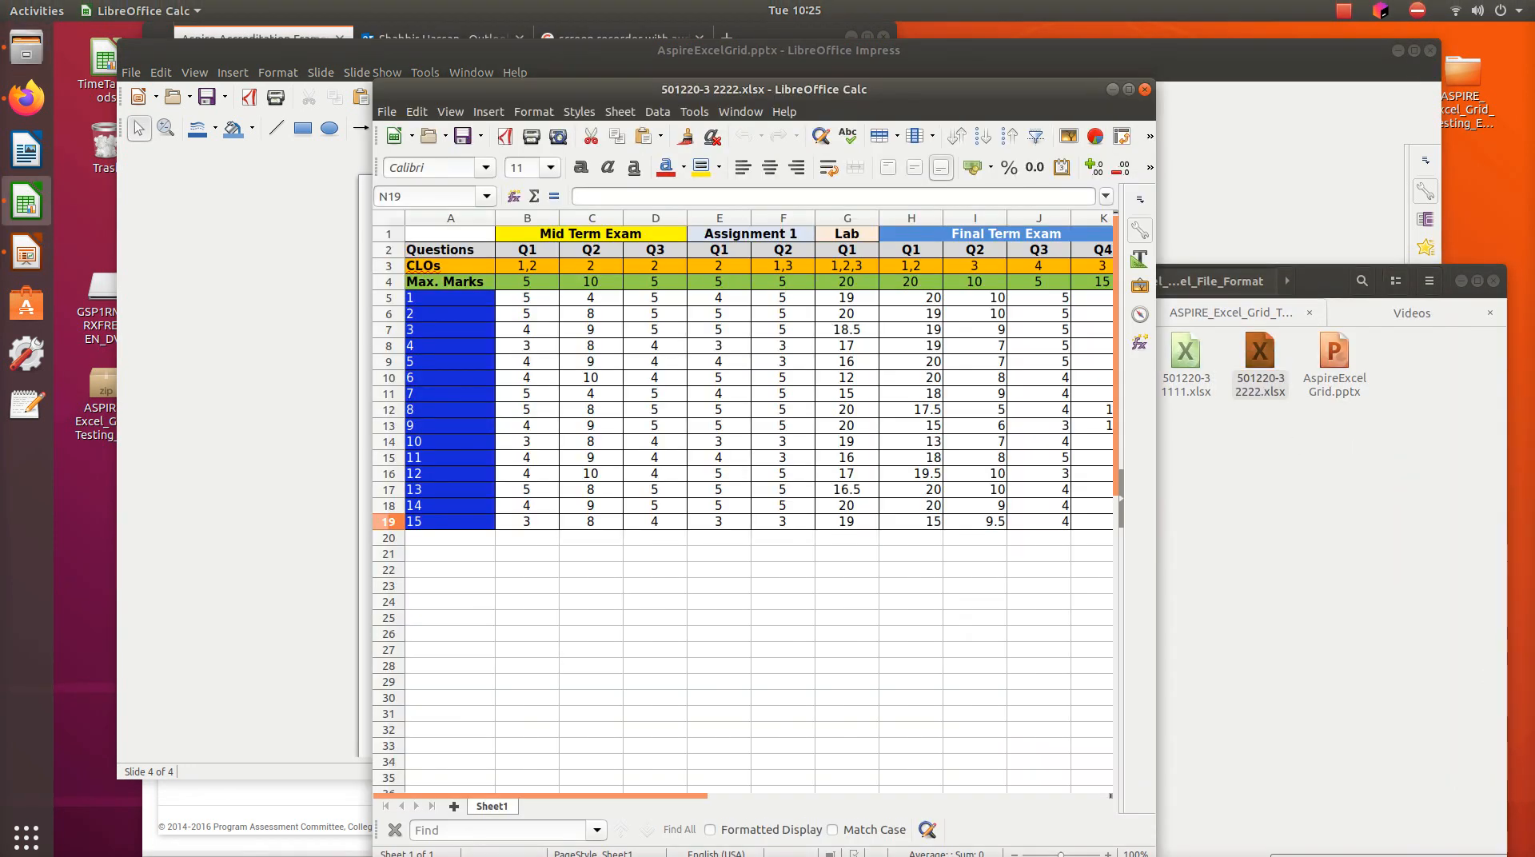
drag(1154, 378, 1375, 375)
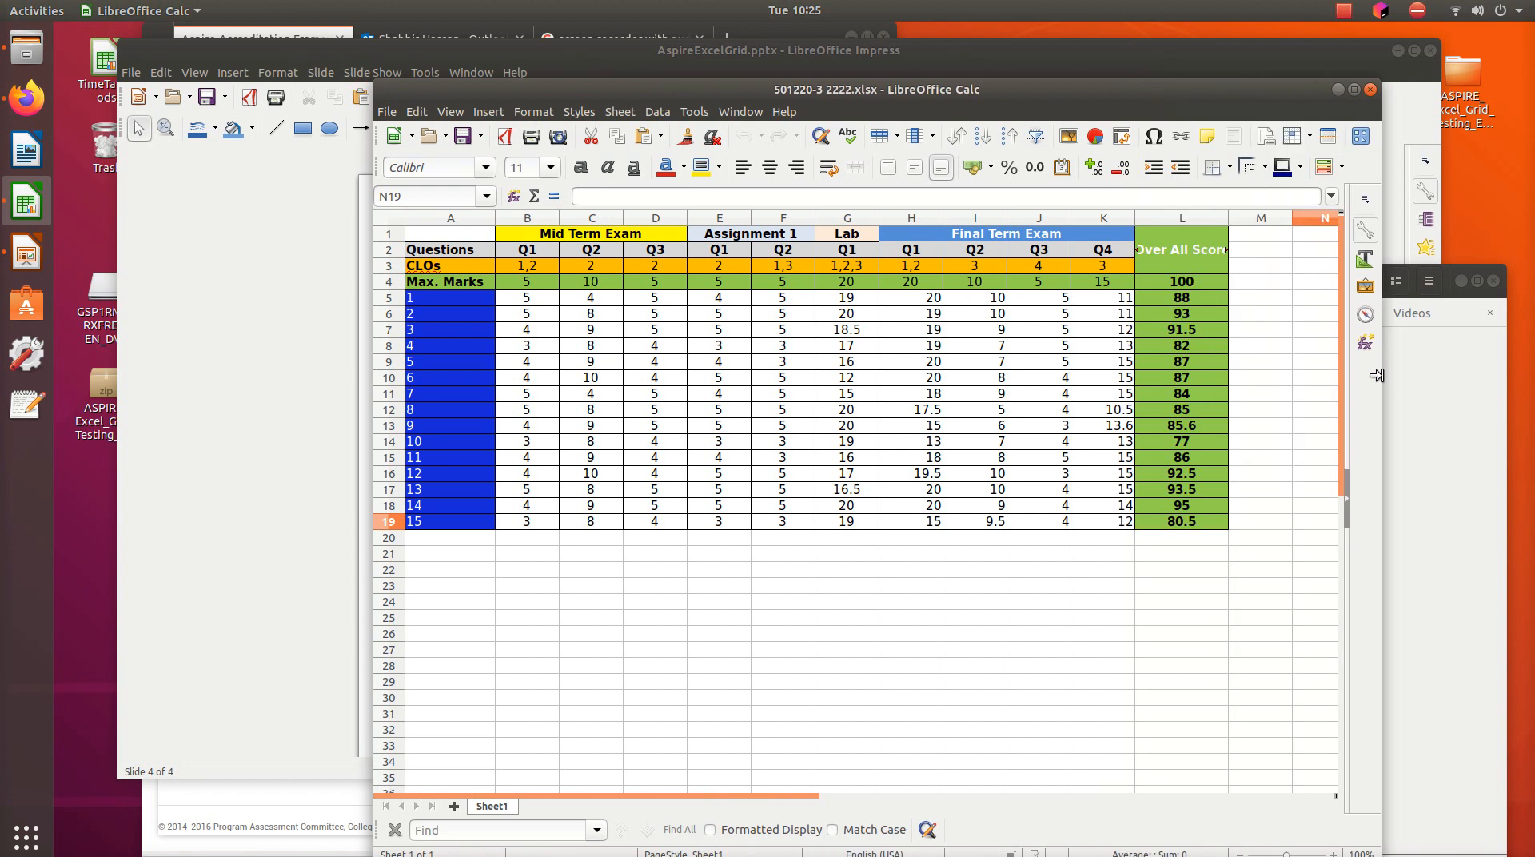
drag(1227, 218, 1245, 217)
click(680, 628)
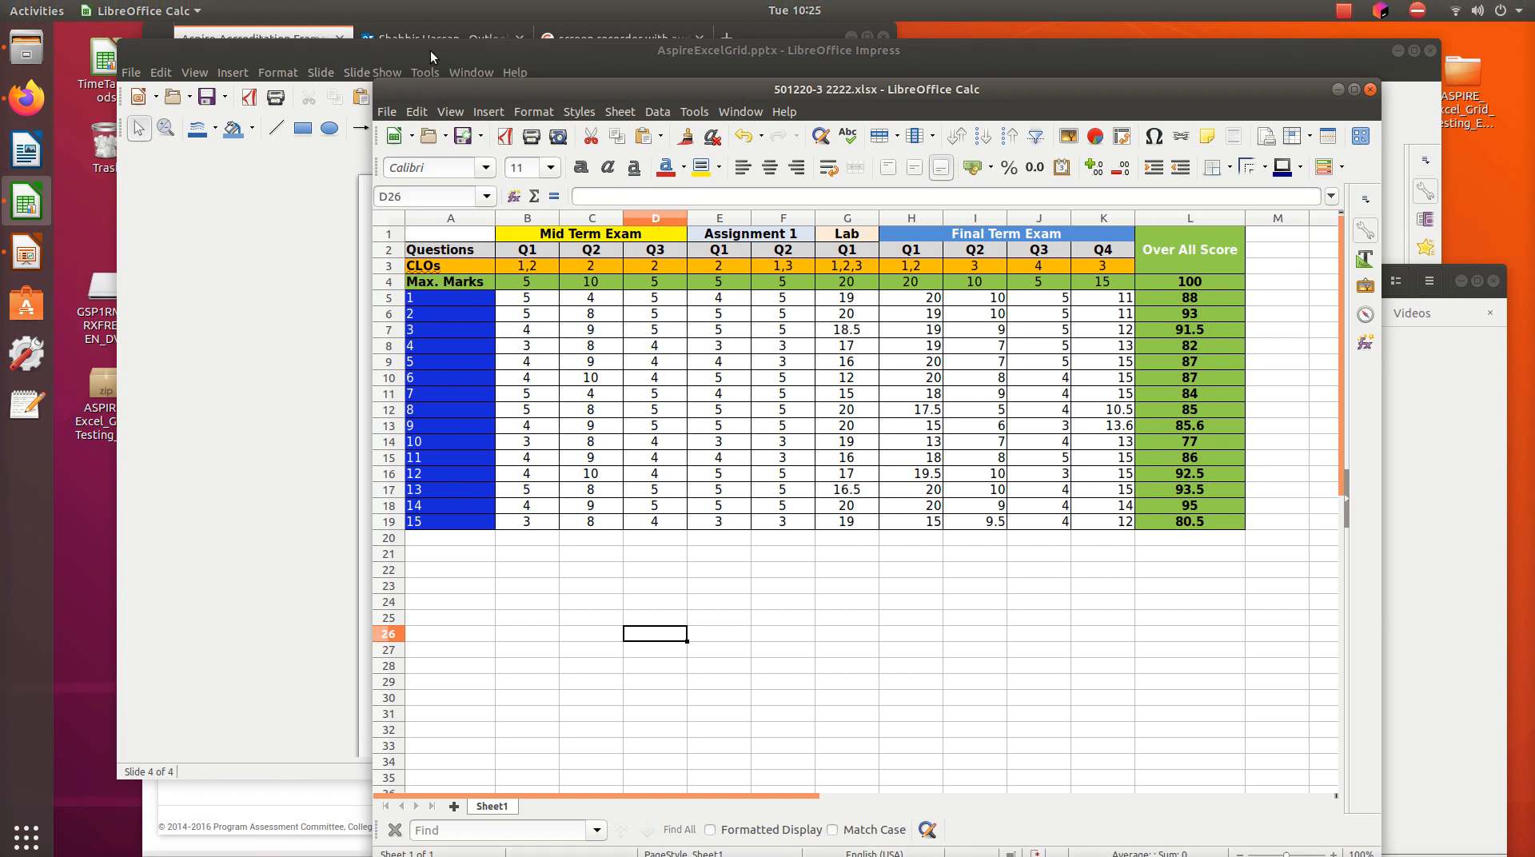
- Minimize the presentation, and select the 501220-3 : 2222 : Mid Term assessment on the Marks Entry Grid page in Firefox
click(430, 51)
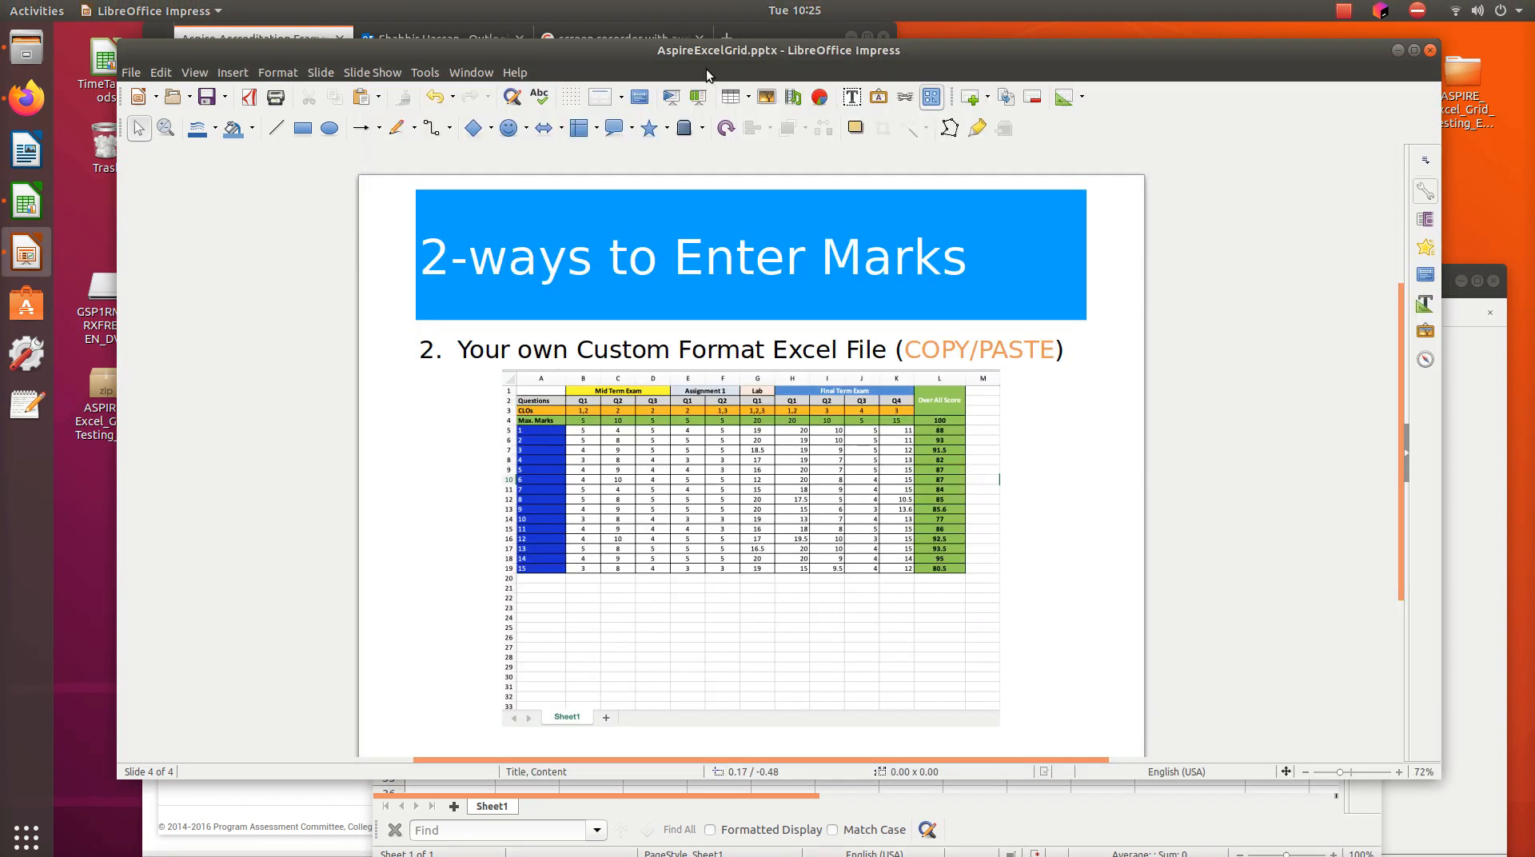
click(1397, 51)
click(232, 329)
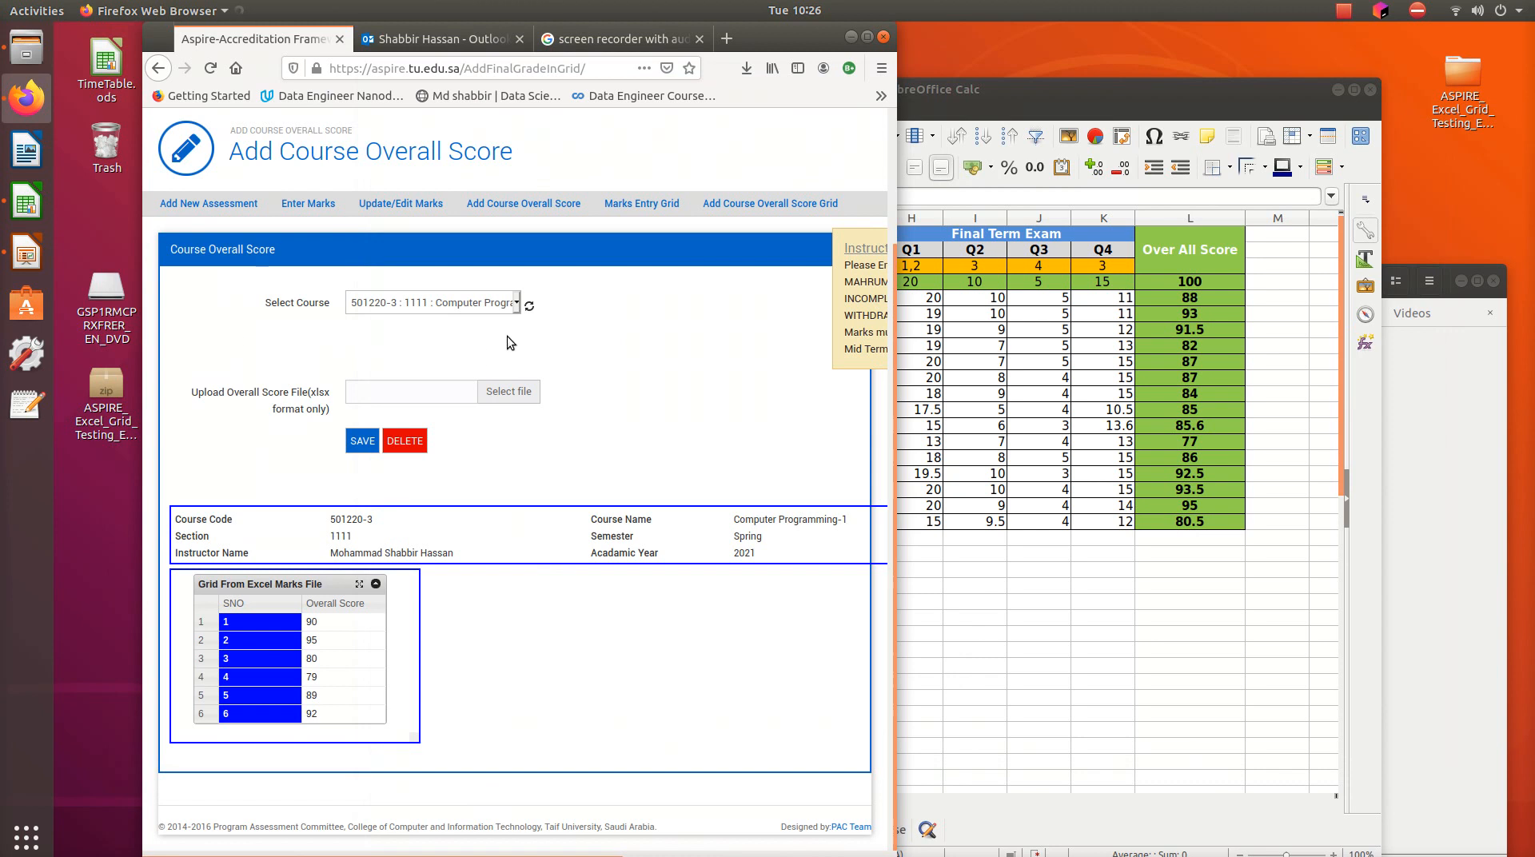
click(308, 205)
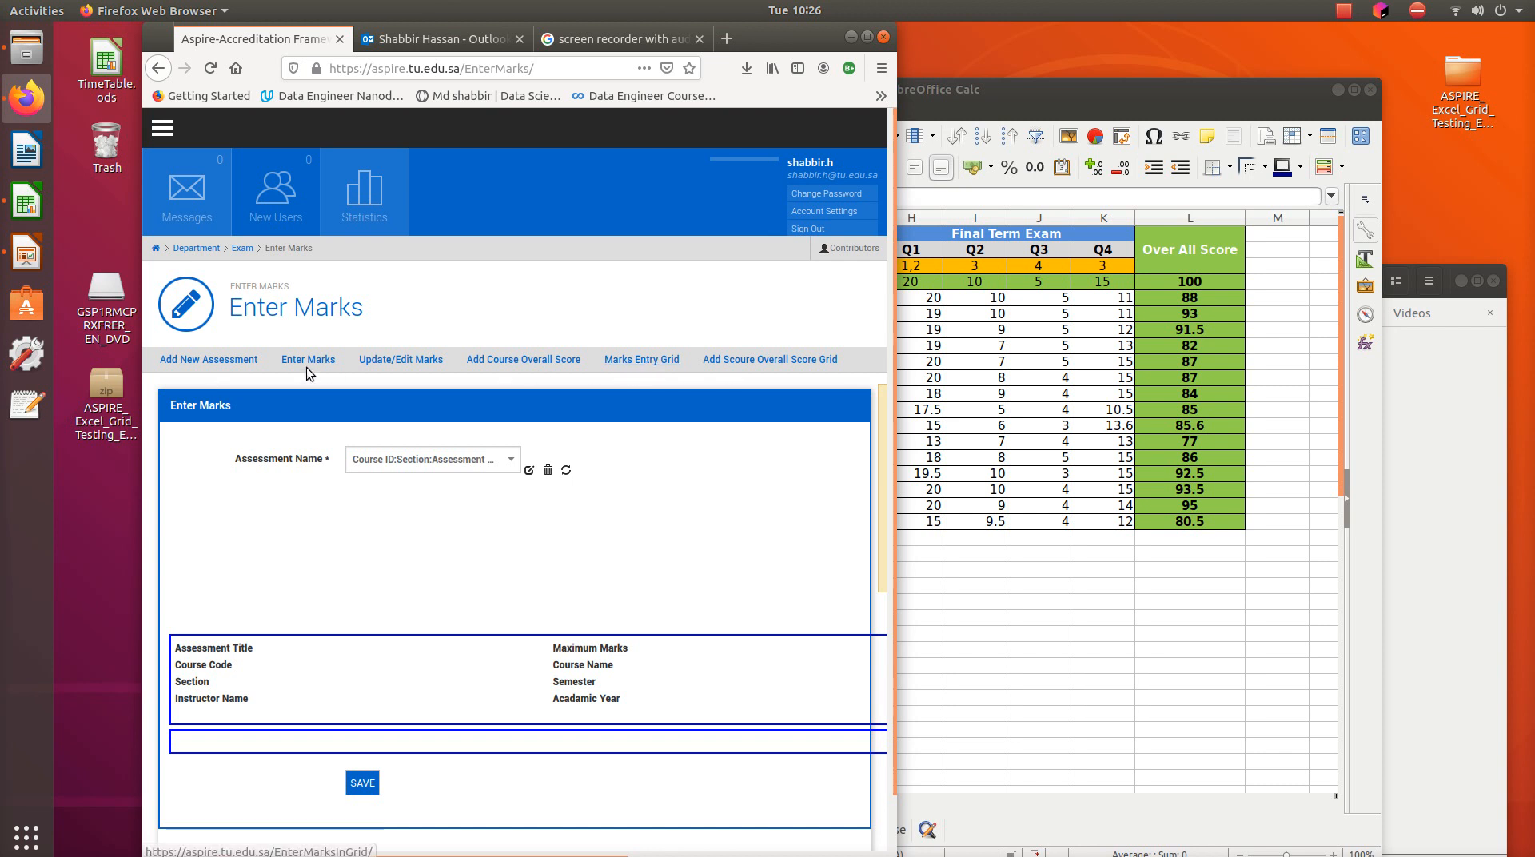
click(640, 364)
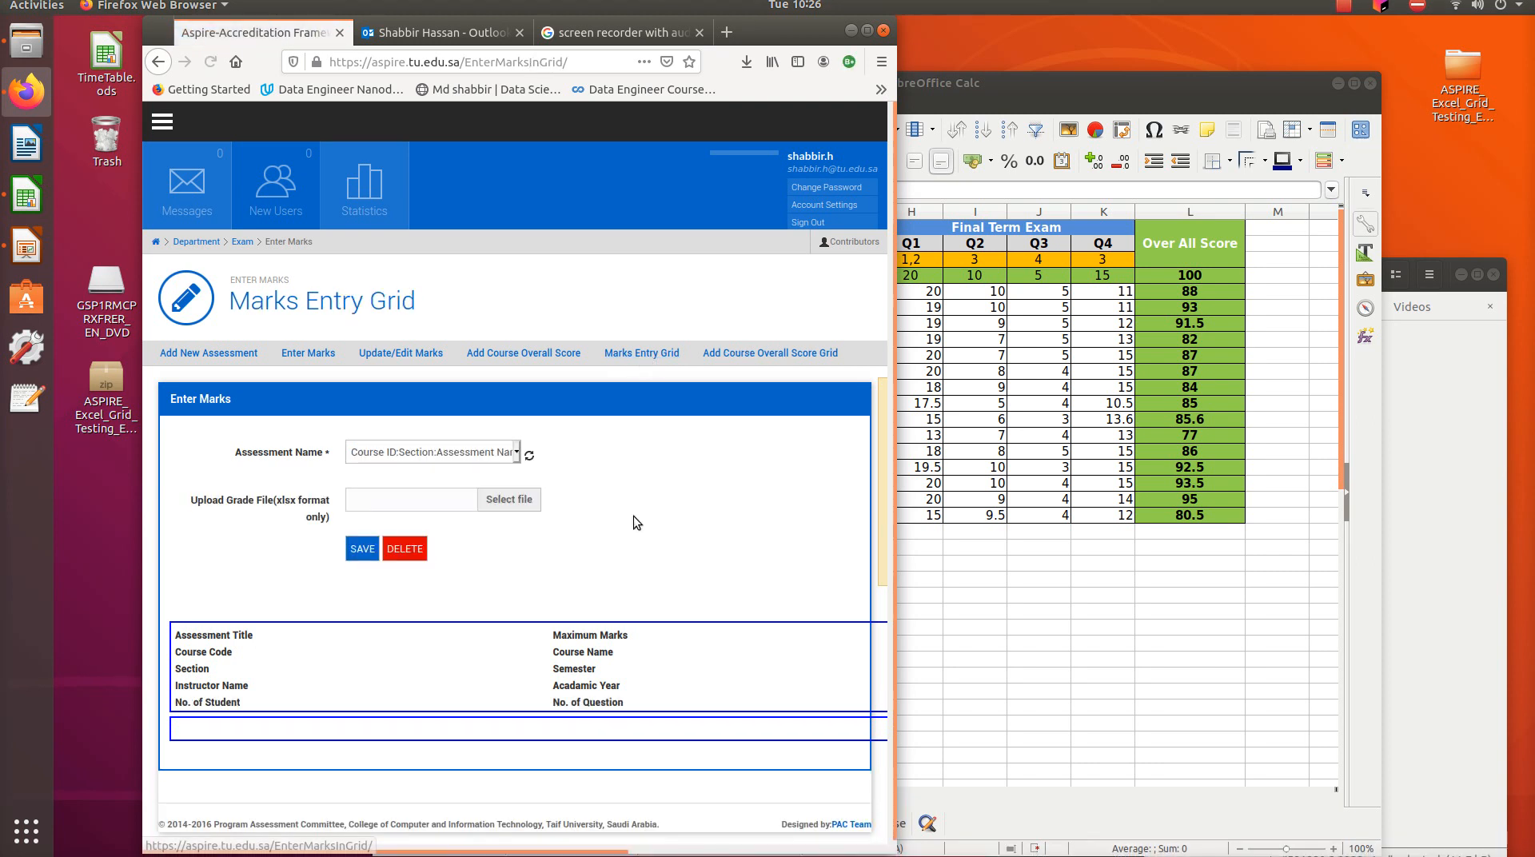
click(516, 461)
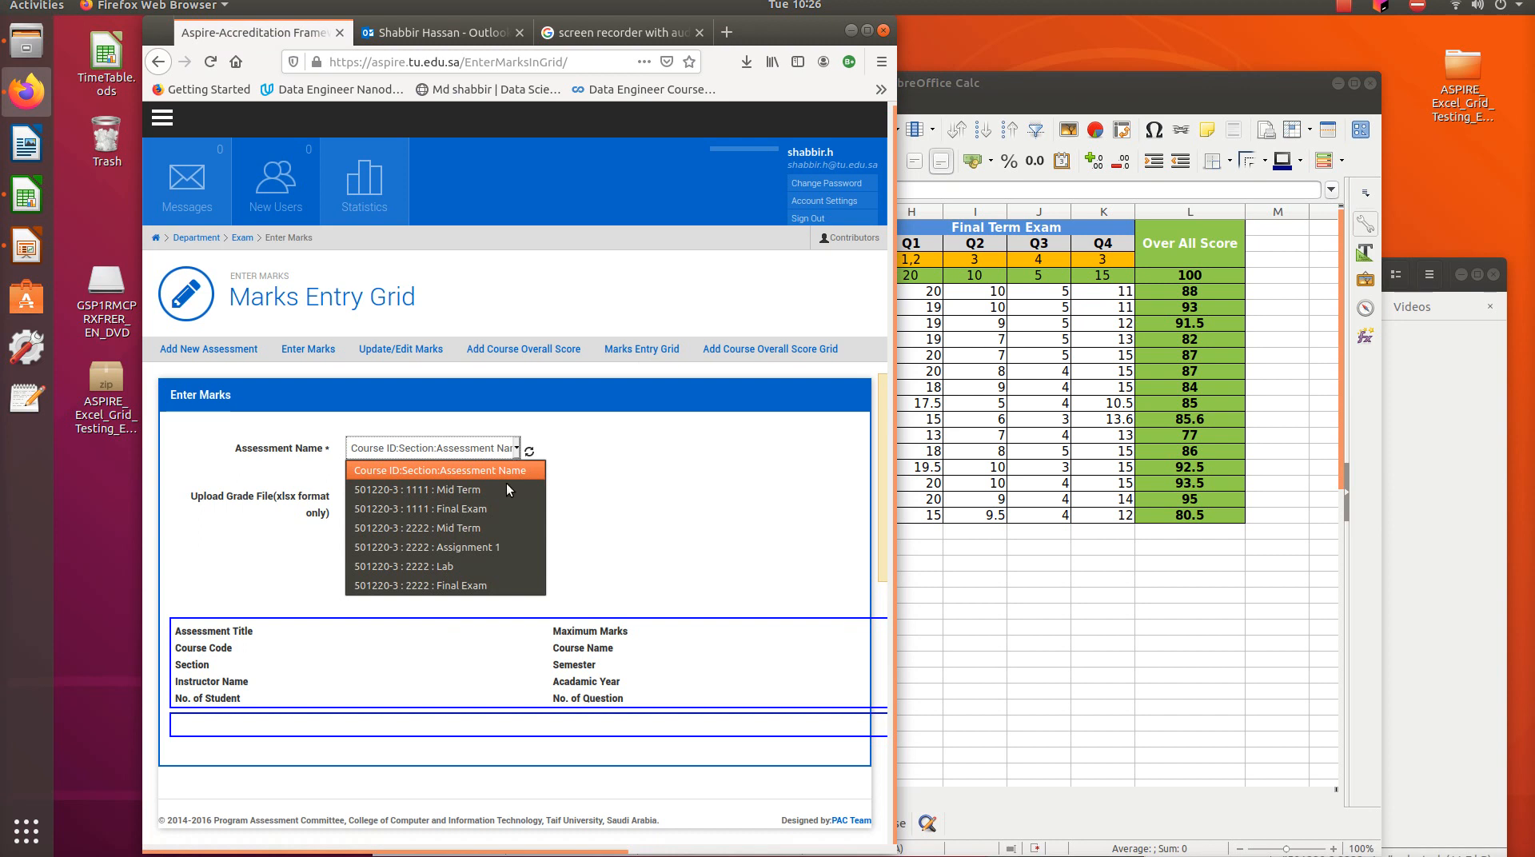
click(463, 528)
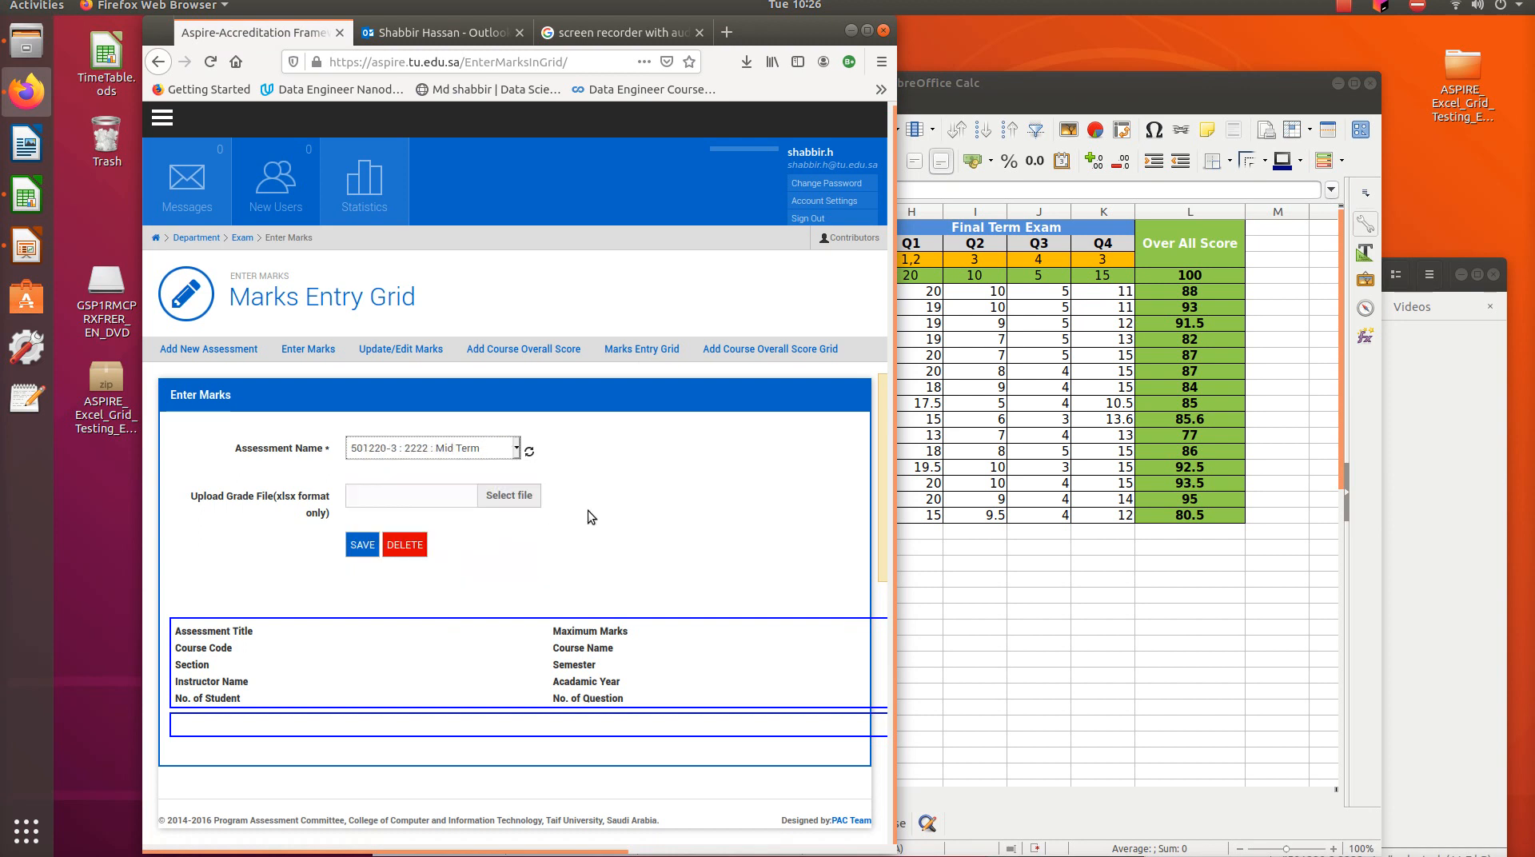
- Compare the empty Mid Term grid with 501220-3 2222.xlsx and copy the Mid Term CLOs, maximum marks and student marks in B3:D19
scroll(603, 462, down, 4)
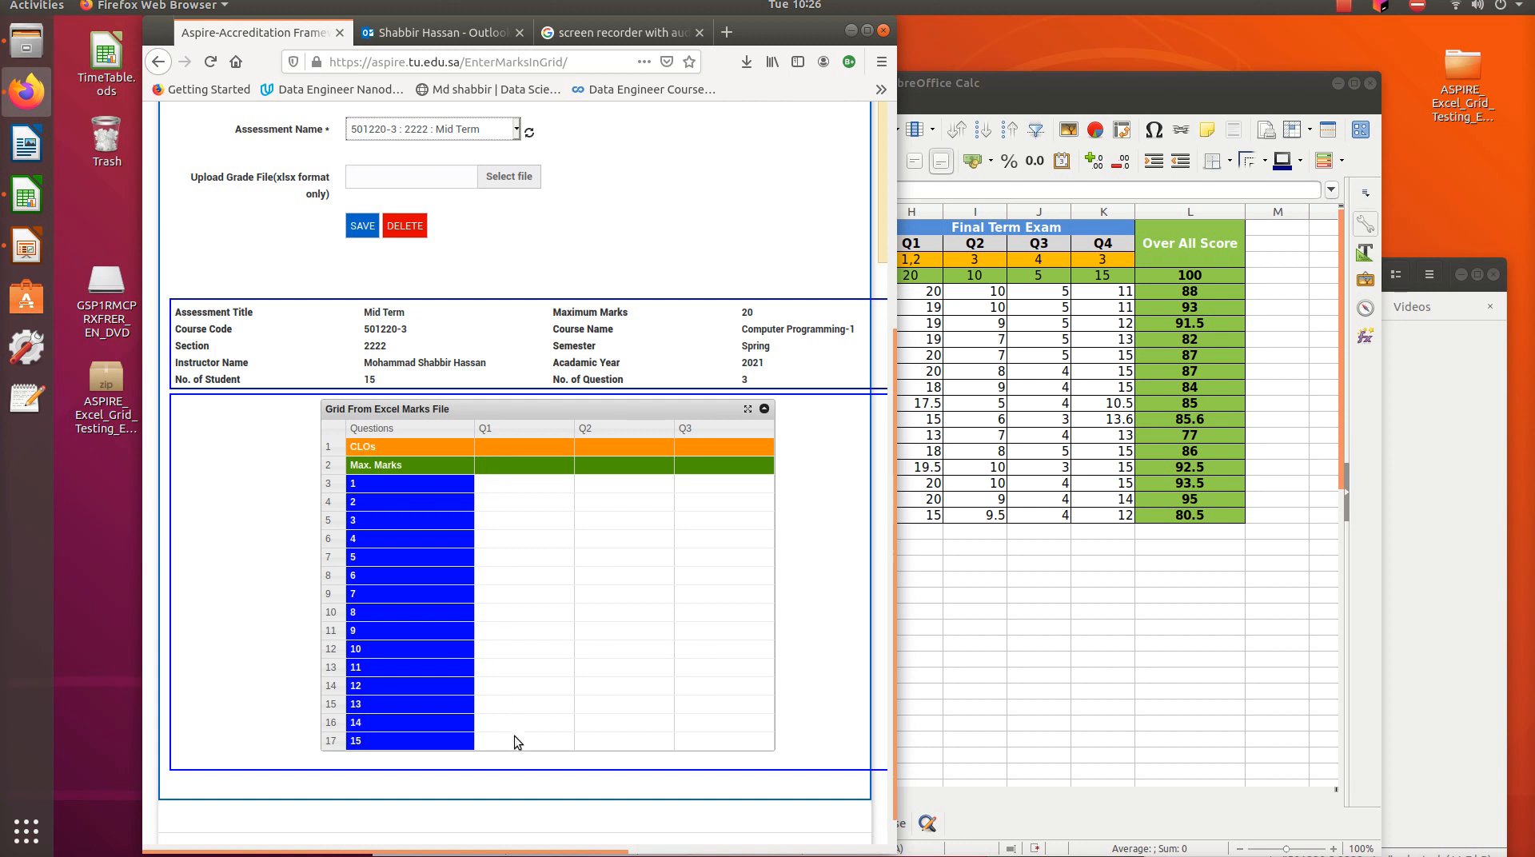
click(976, 677)
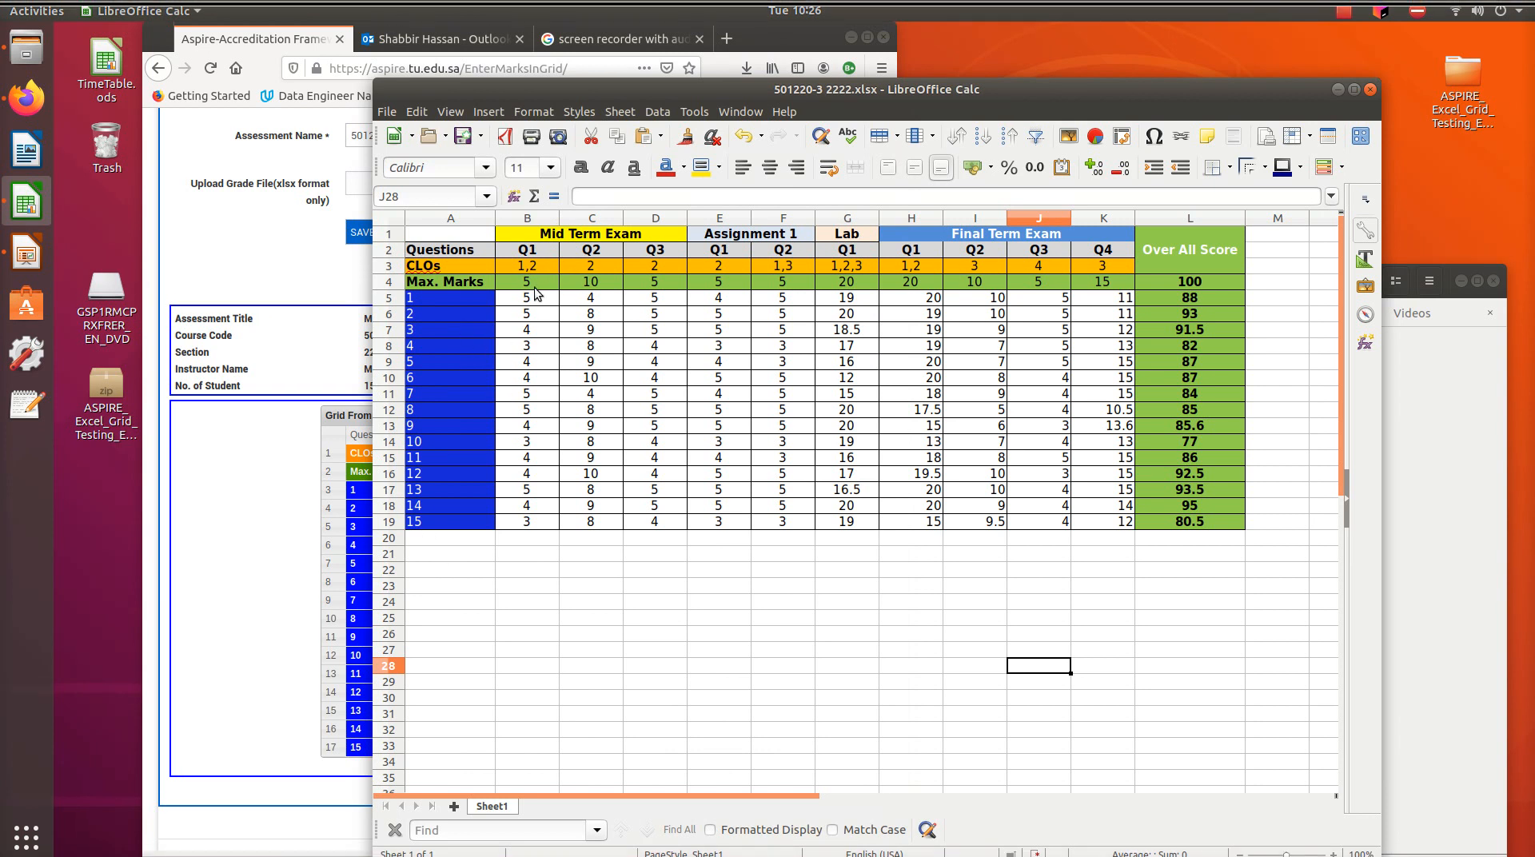
key(alt+Tab)
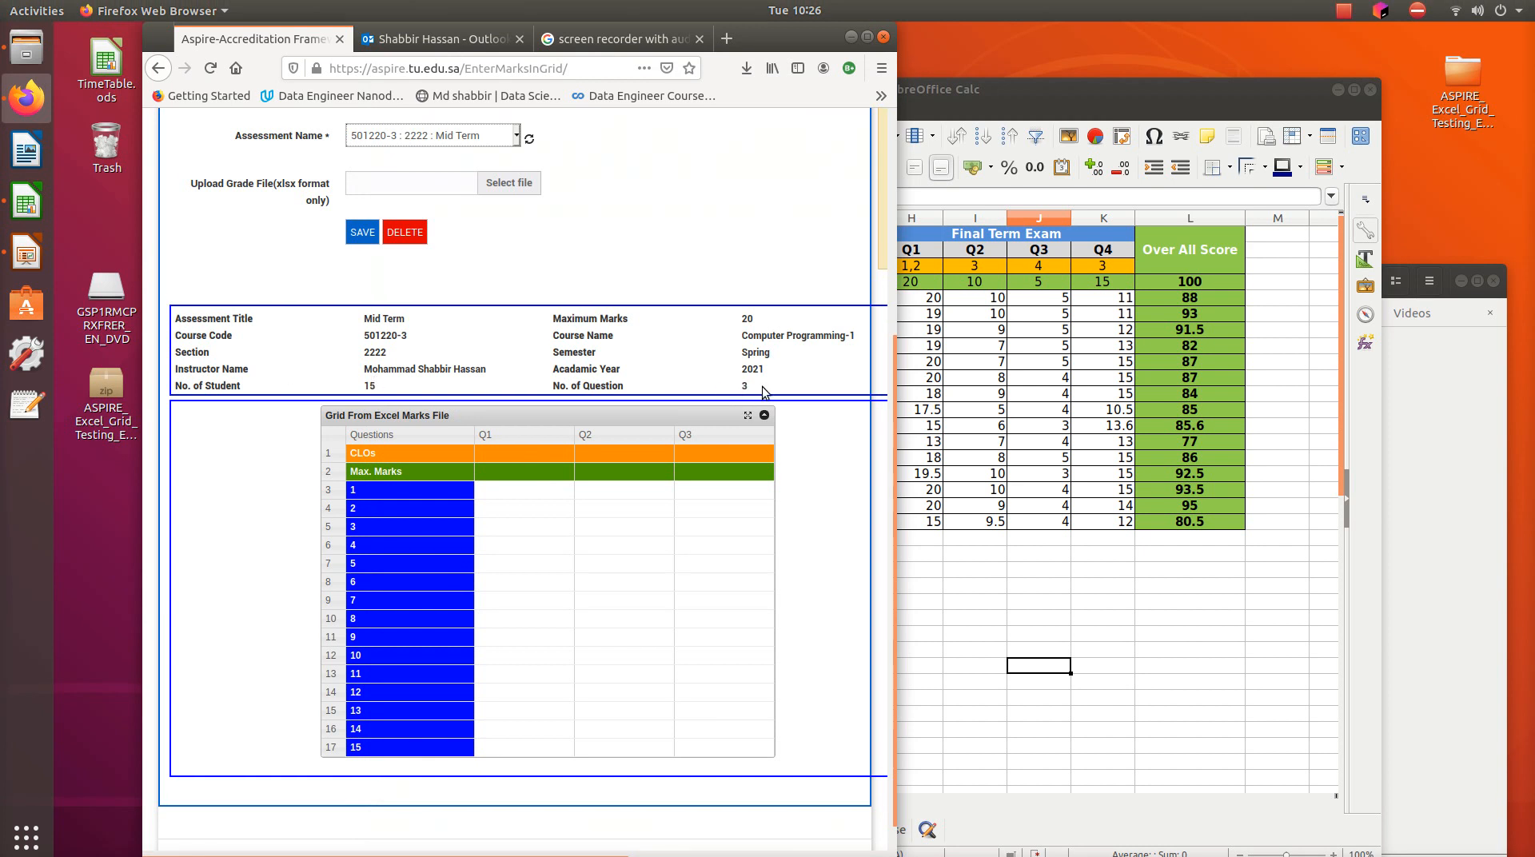
key(alt+Tab)
click(527, 268)
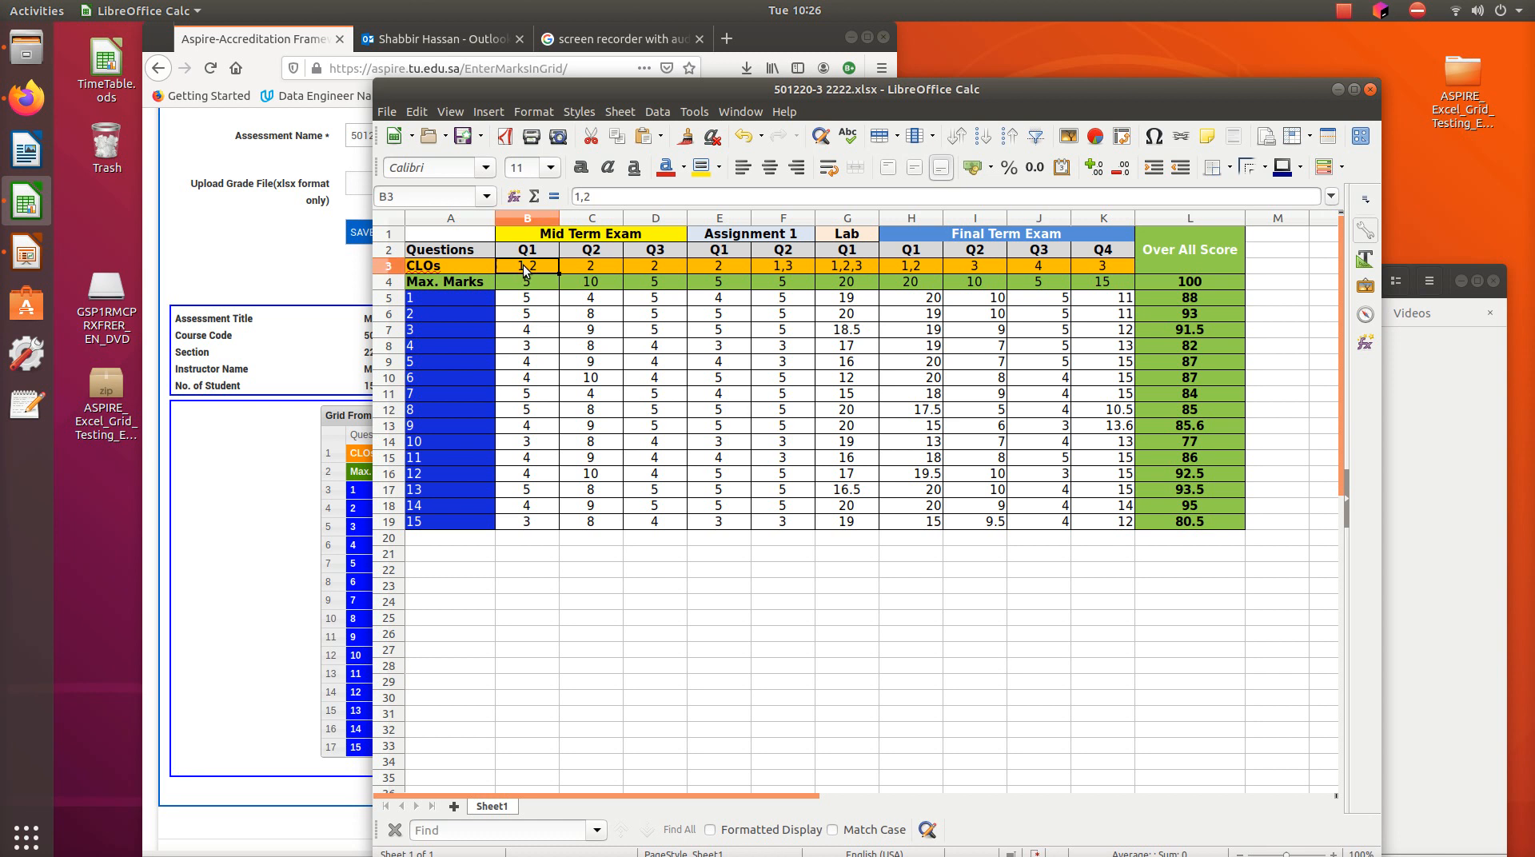
drag(527, 267, 655, 520)
key(ctrl+c)
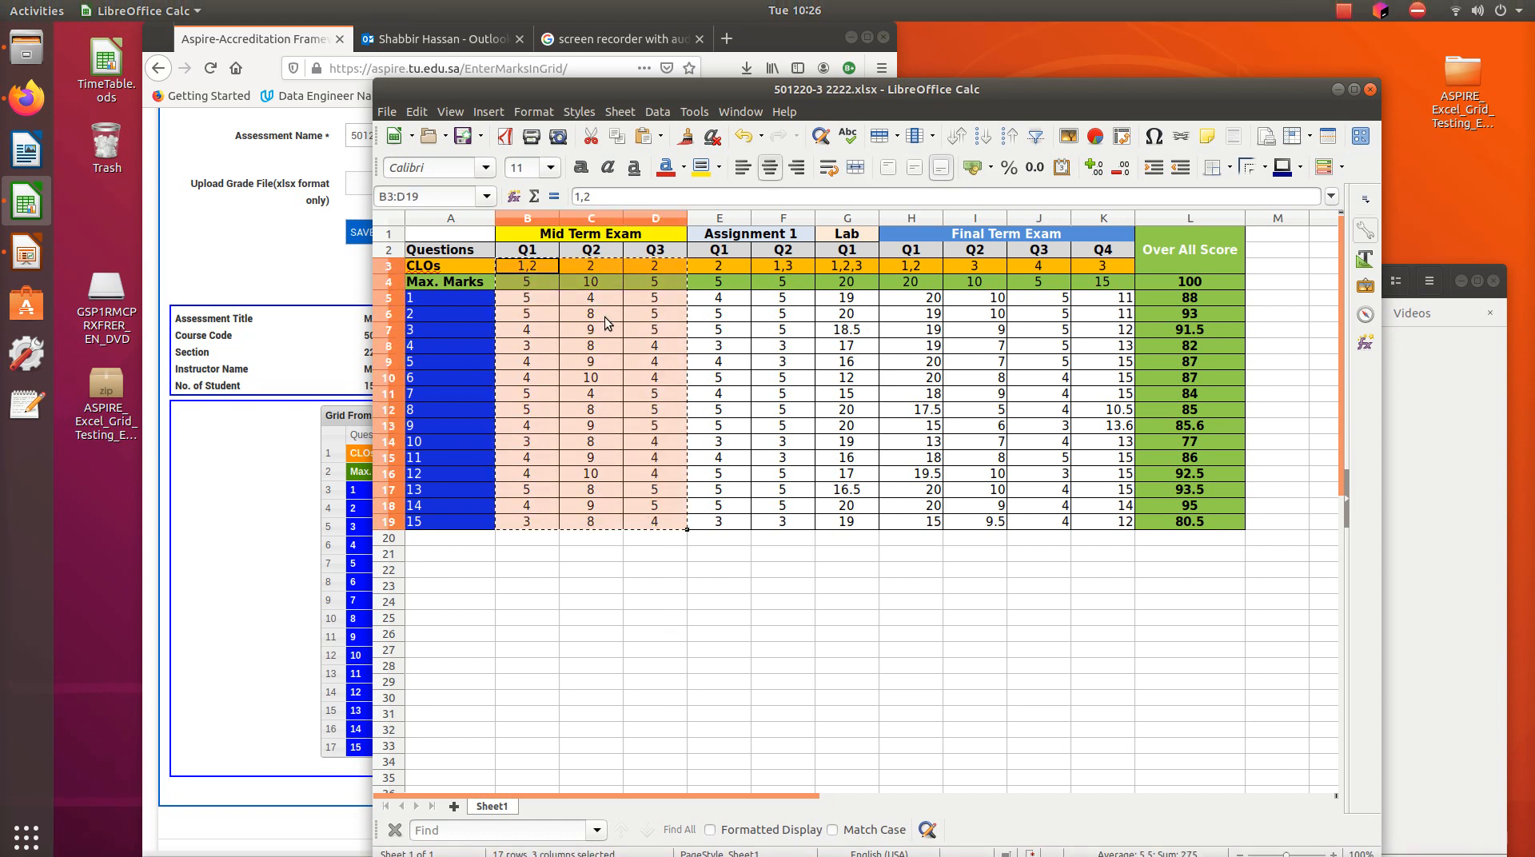
- Paste the copied Mid Term data into the ASPIRE grid starting at the CLOs cell of Q1, and save the marks
key(alt+Tab)
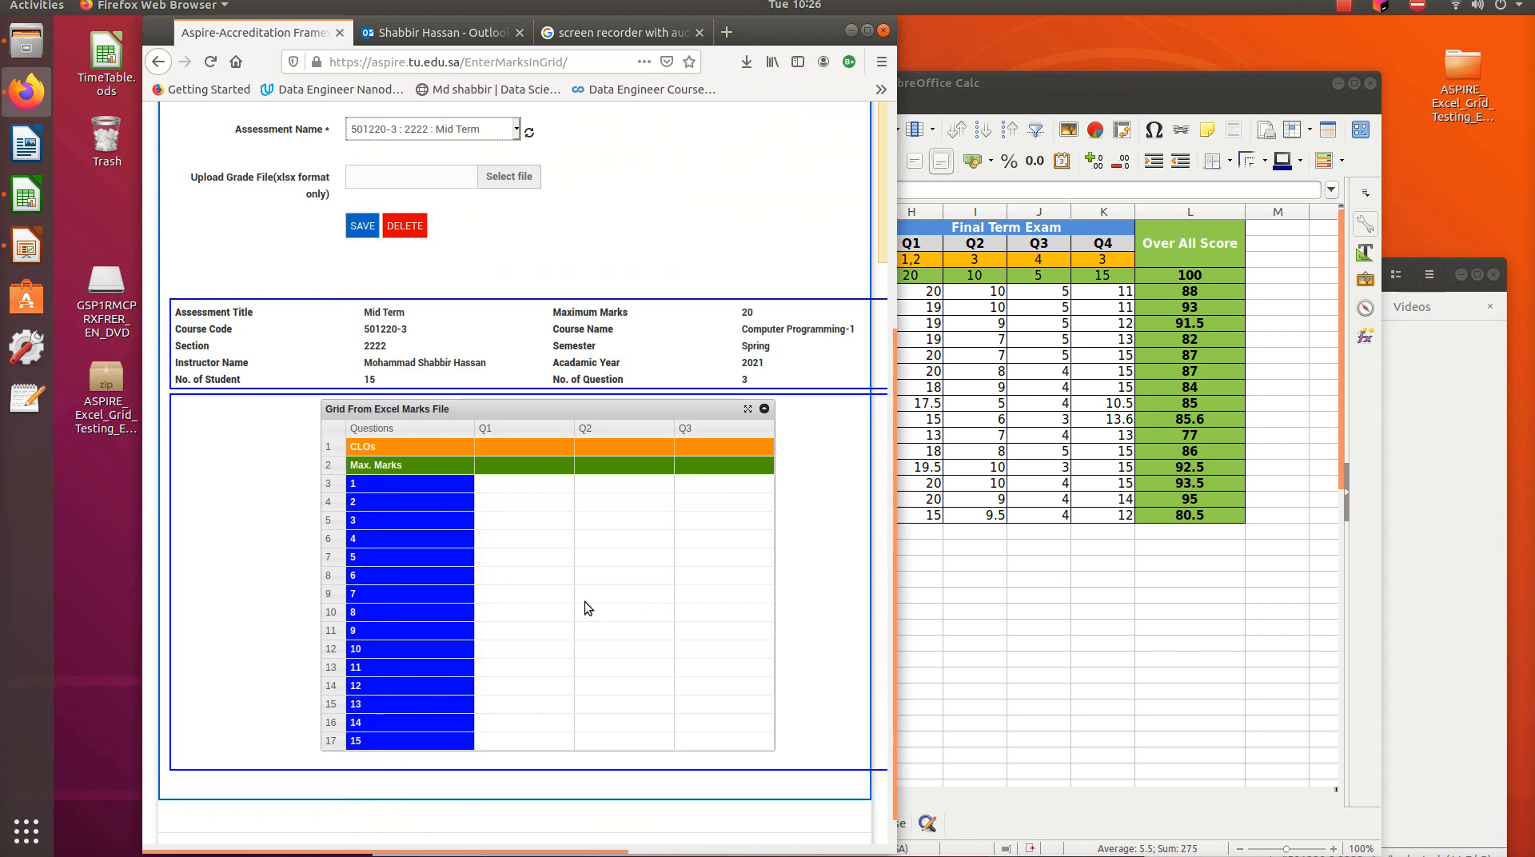
click(491, 446)
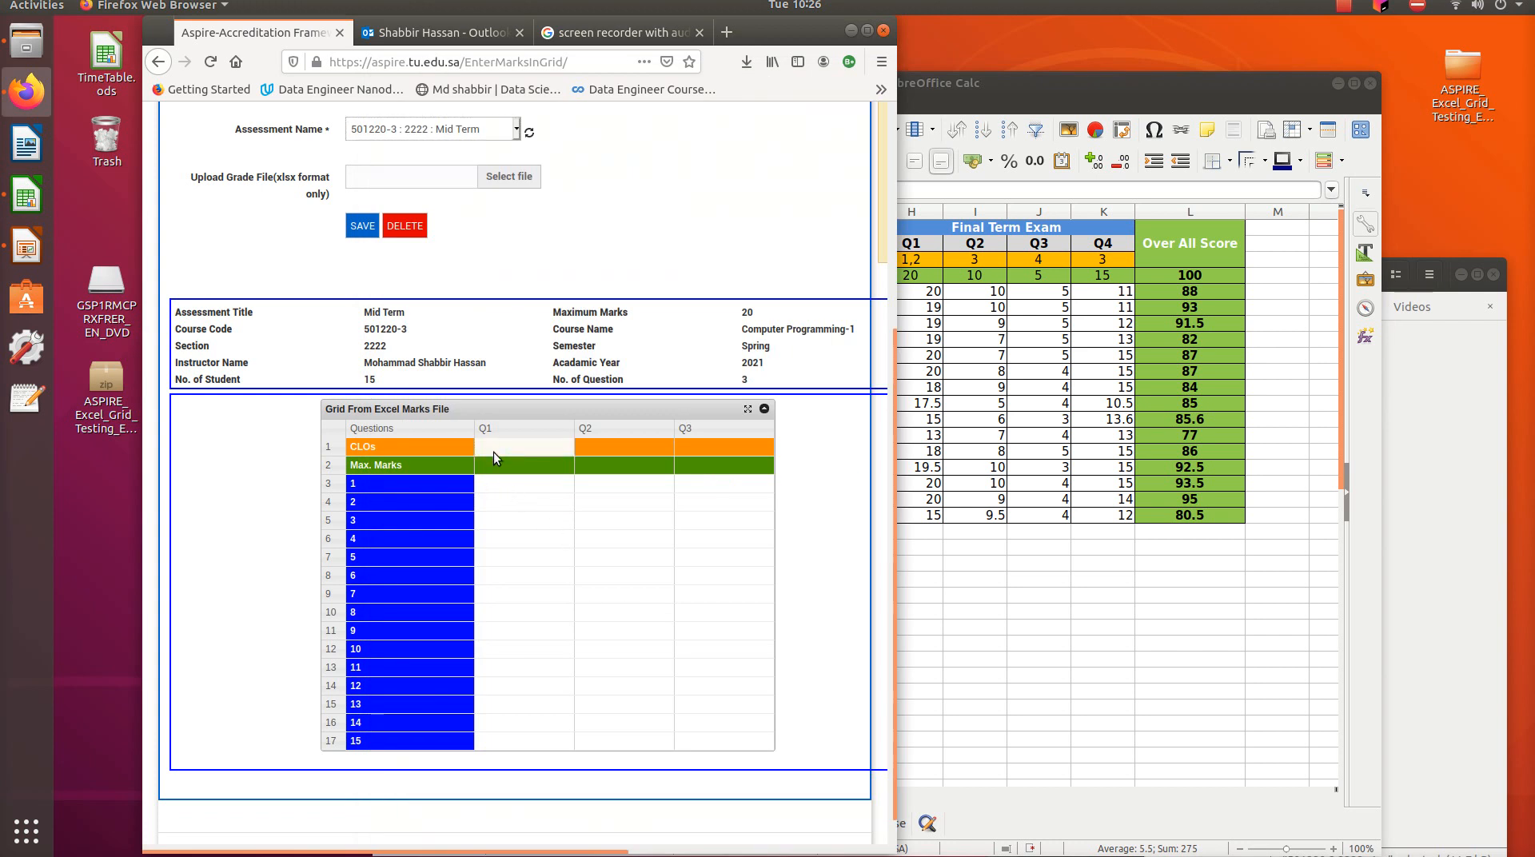
key(ctrl+v)
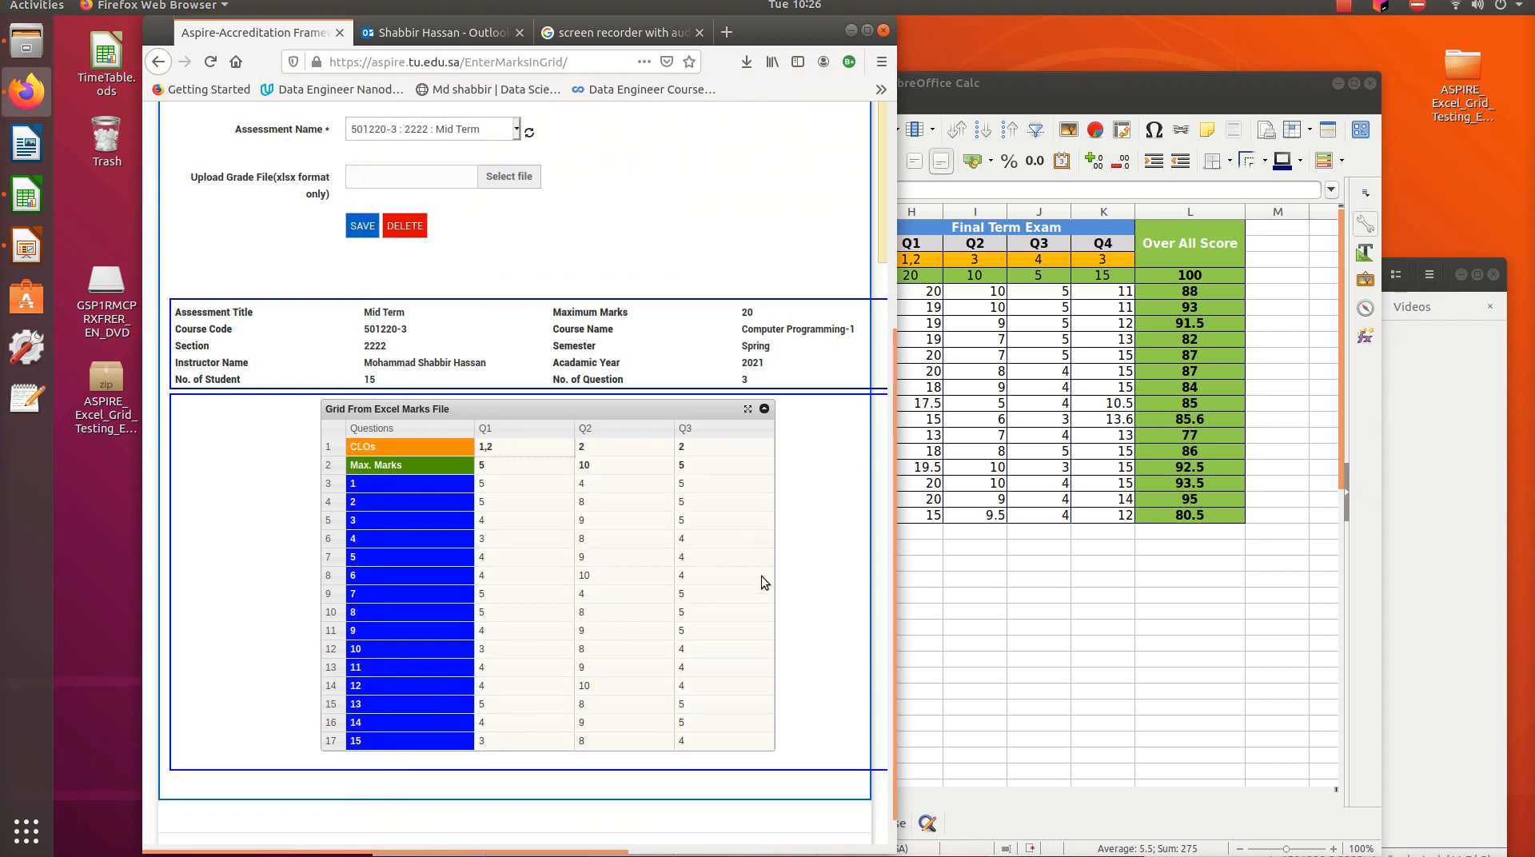
click(737, 596)
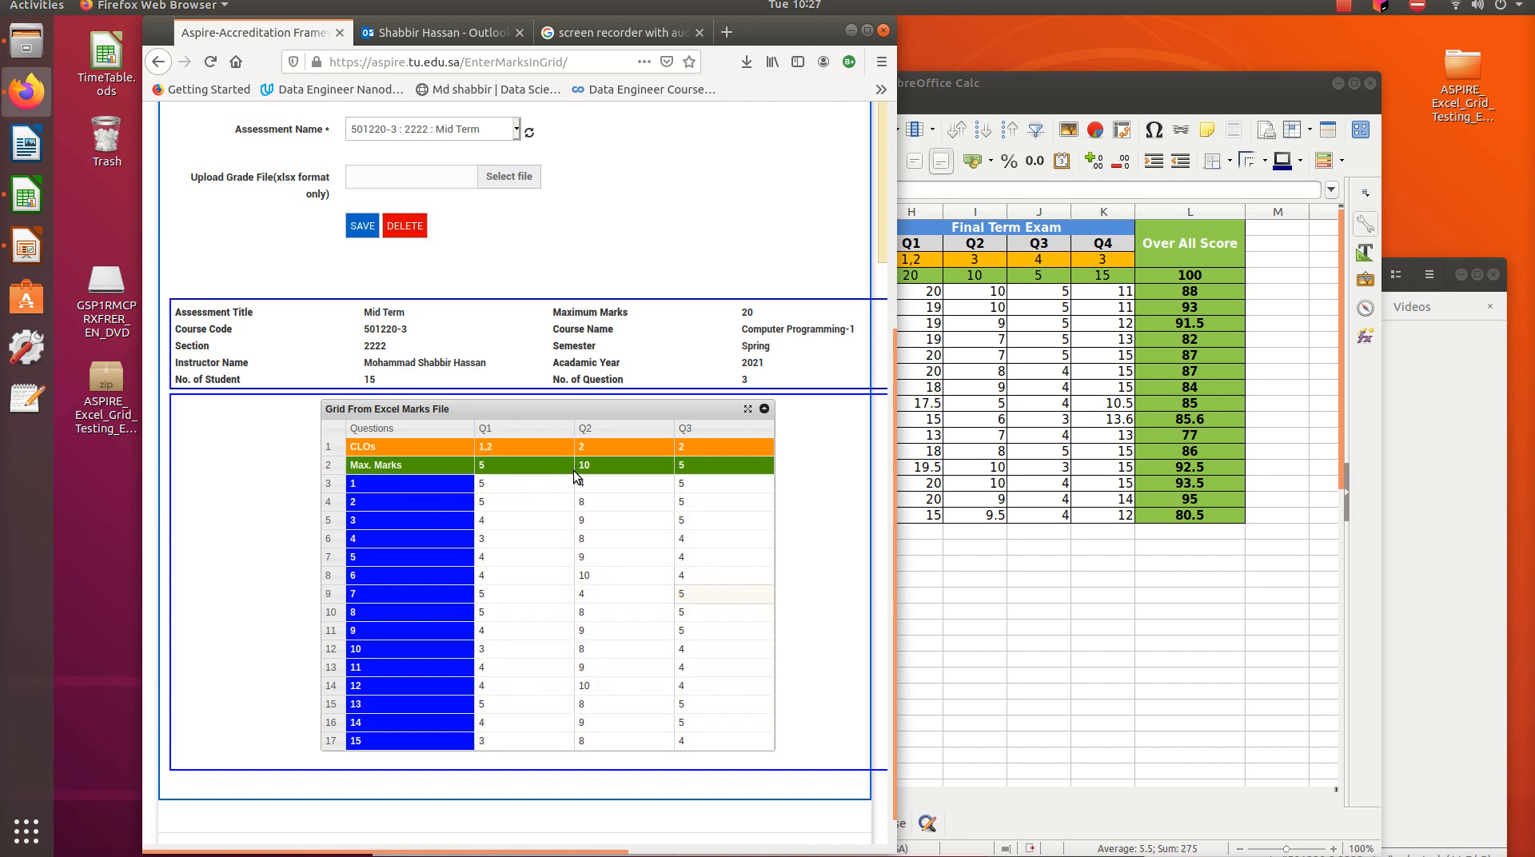
click(362, 233)
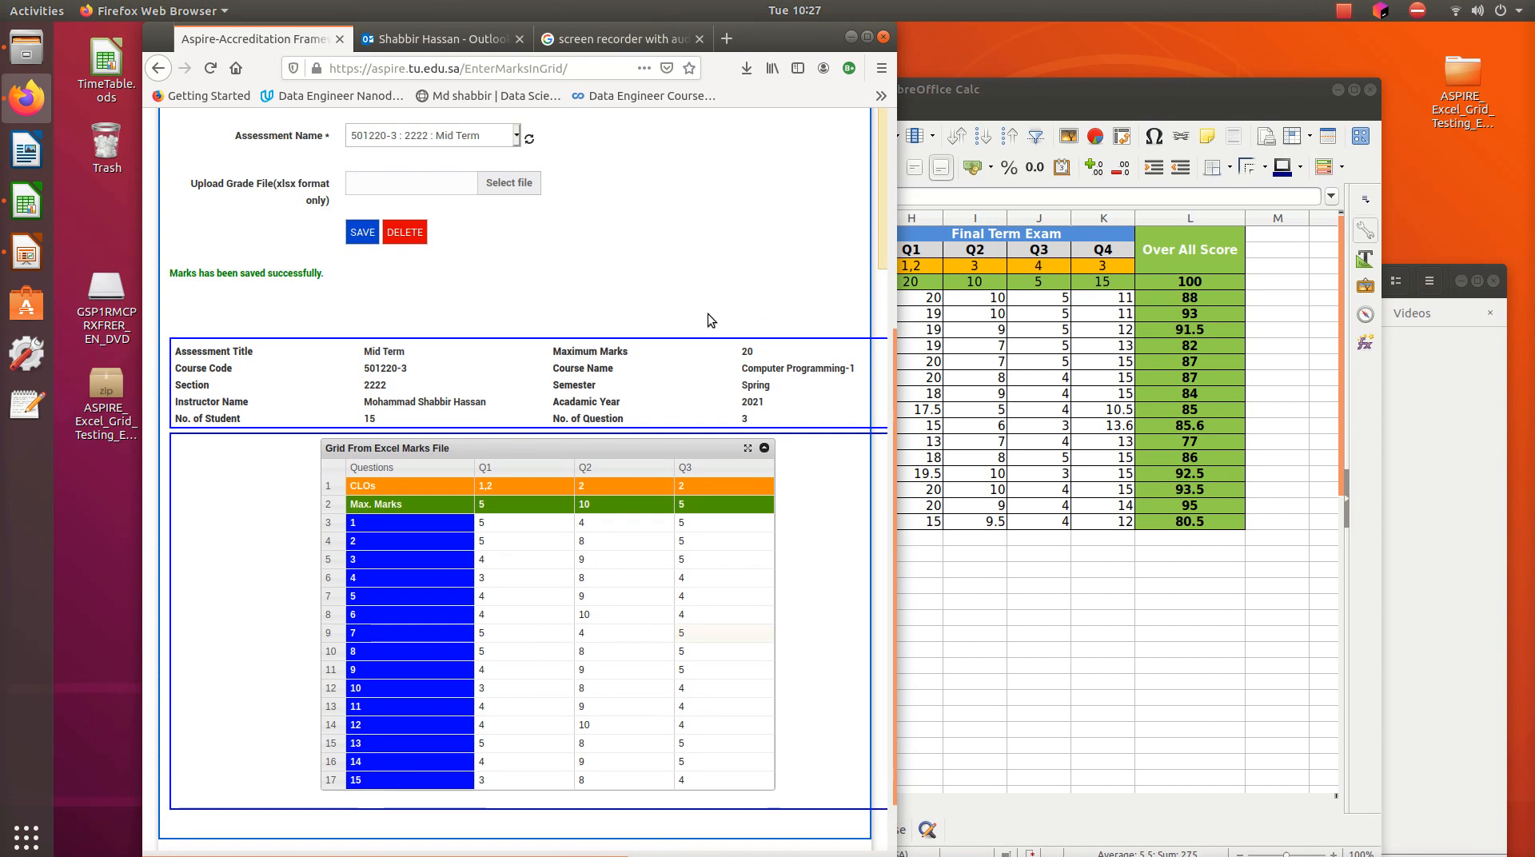
scroll(708, 314, up, 2)
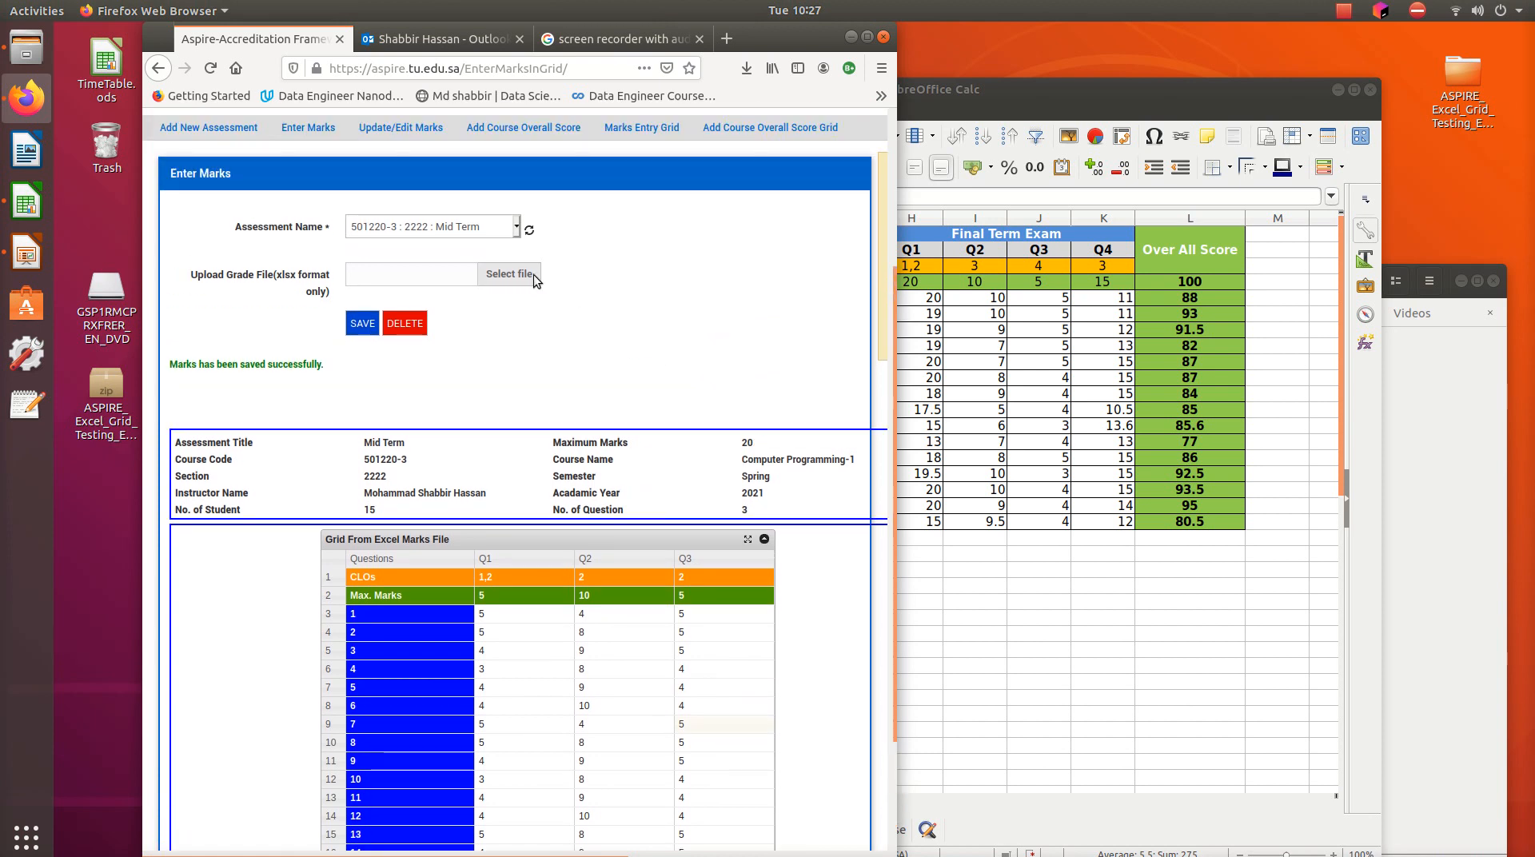
- Select the 501220-3 : 2222 : Assignment 1 assessment, and copy its CLOs, maximum marks and student marks in E3:F19 of 501220-3 2222.xlsx
click(515, 228)
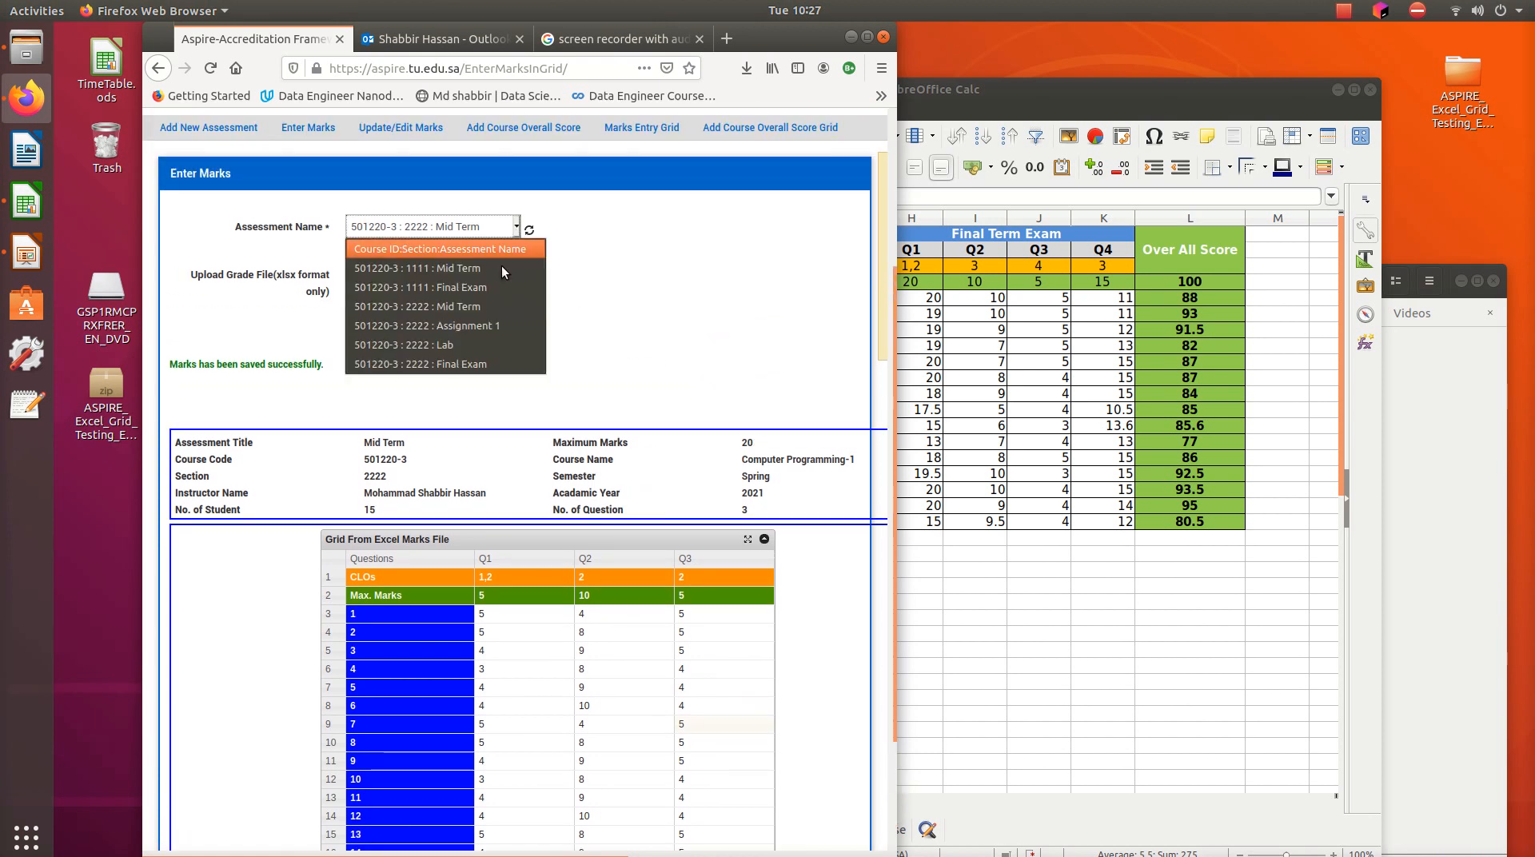
click(472, 325)
scroll(701, 343, down, 3)
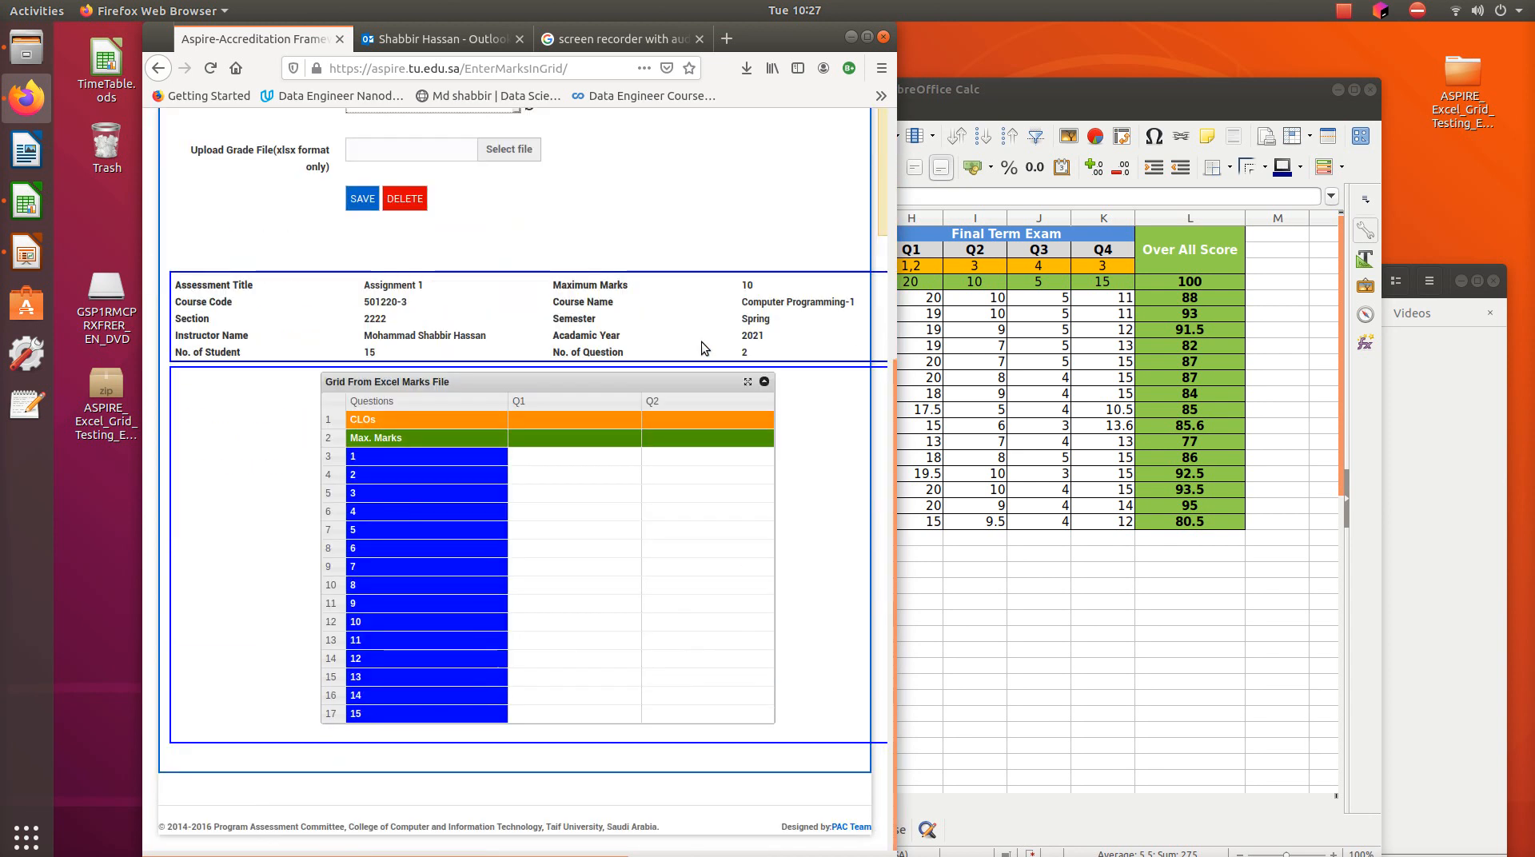
click(1038, 681)
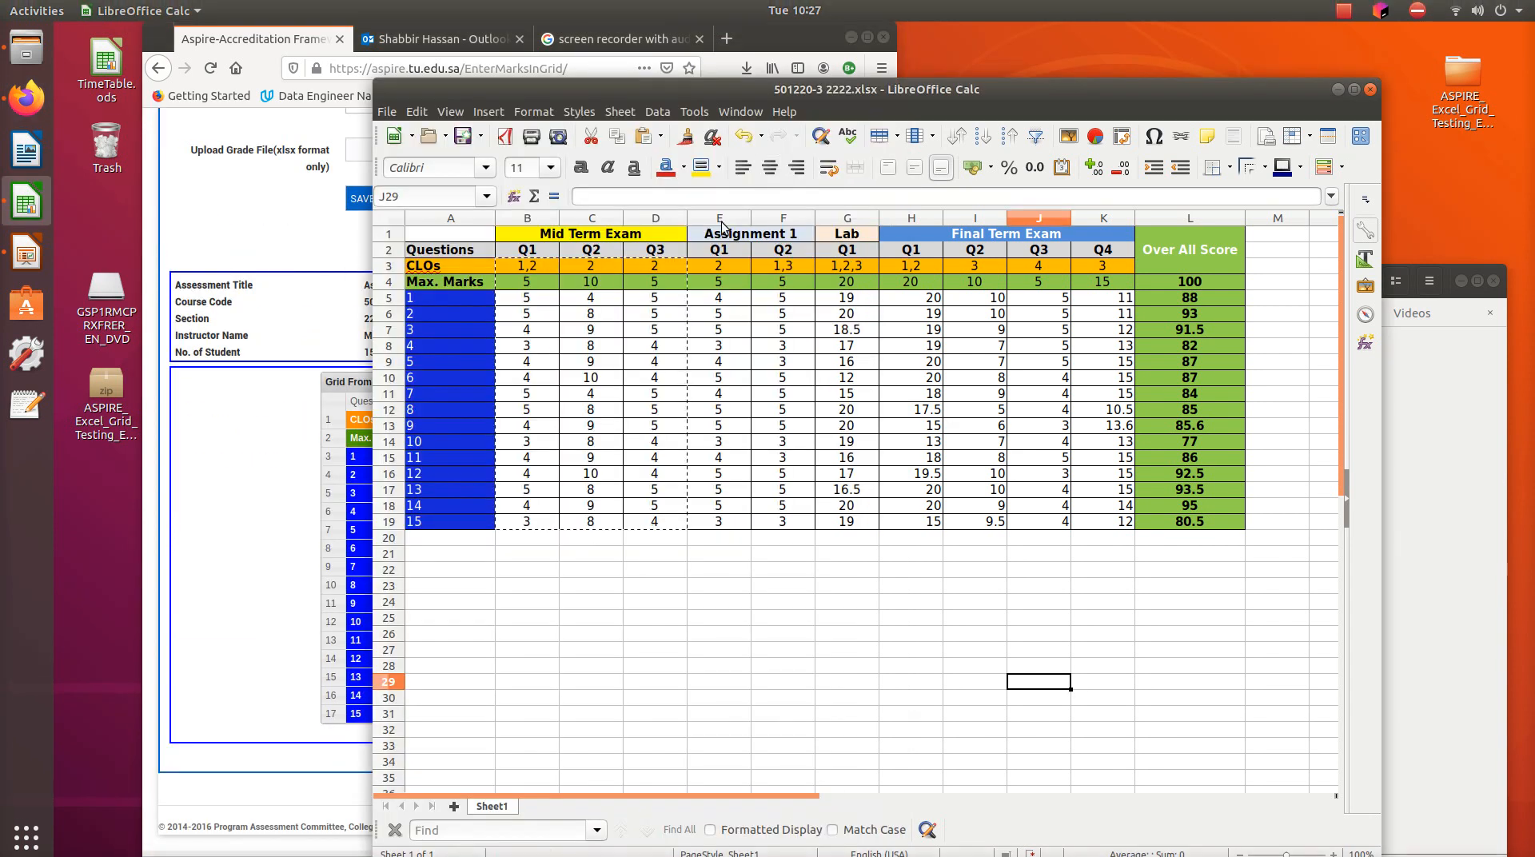
click(722, 270)
drag(722, 271, 785, 515)
key(ctrl+c)
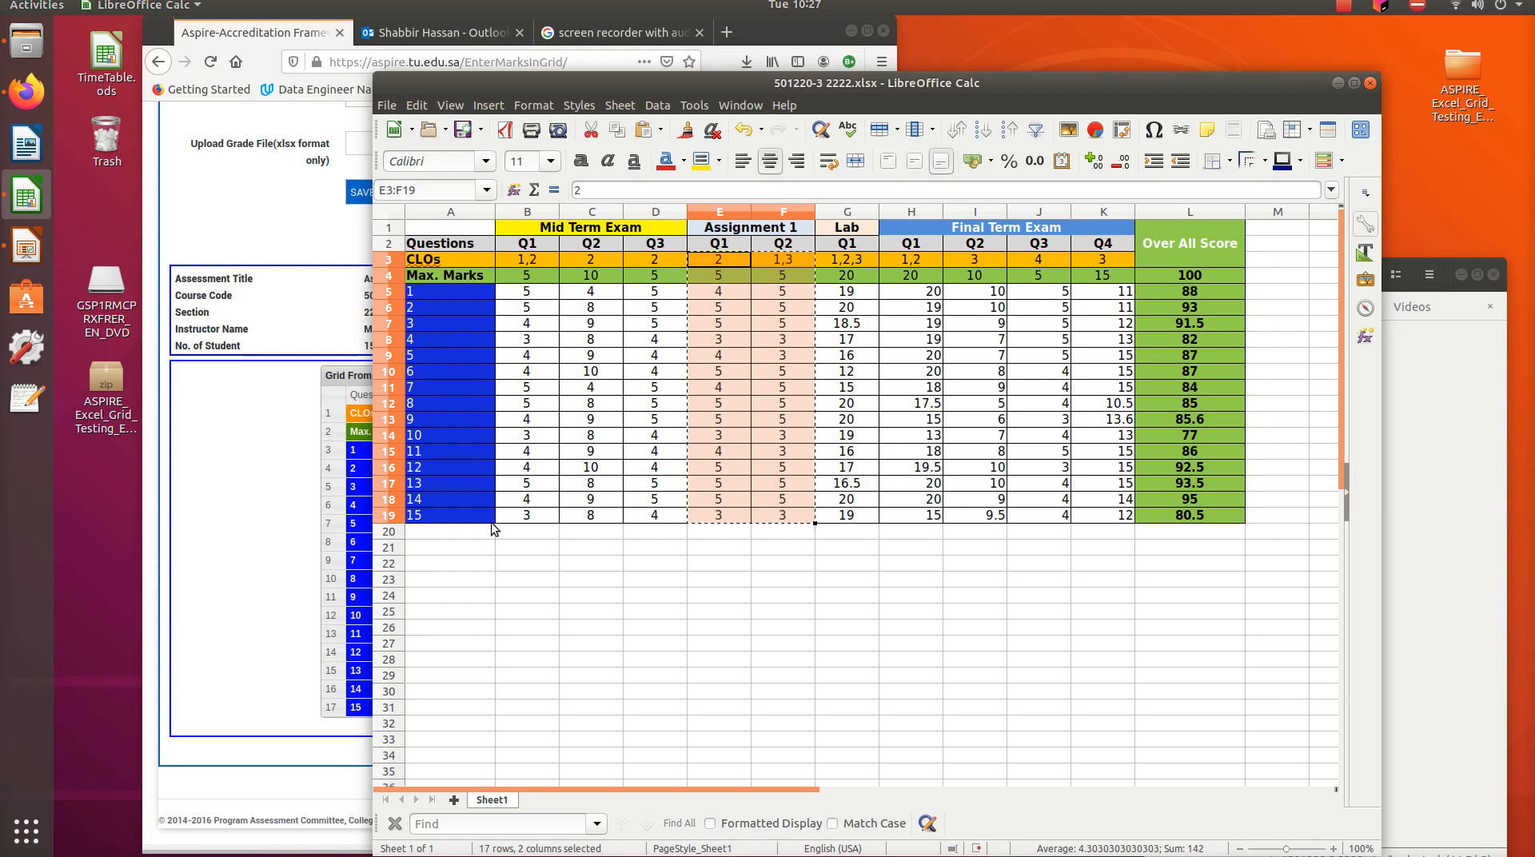
- Paste the copied Assignment 1 data into the ASPIRE grid starting at the CLOs cell of Q1, and save the marks
click(206, 488)
click(540, 419)
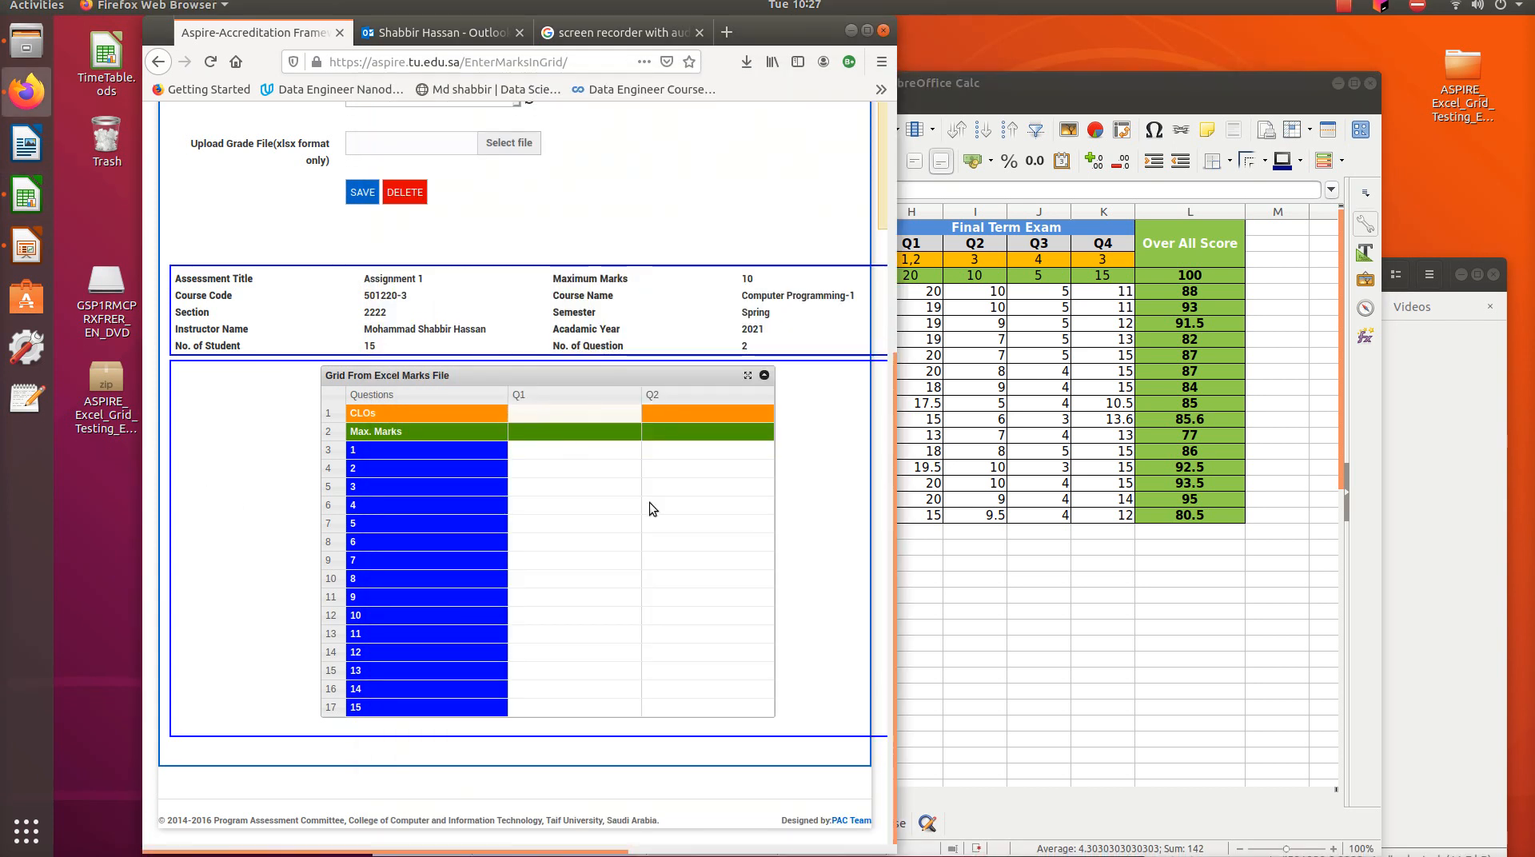
key(ctrl+v)
click(599, 468)
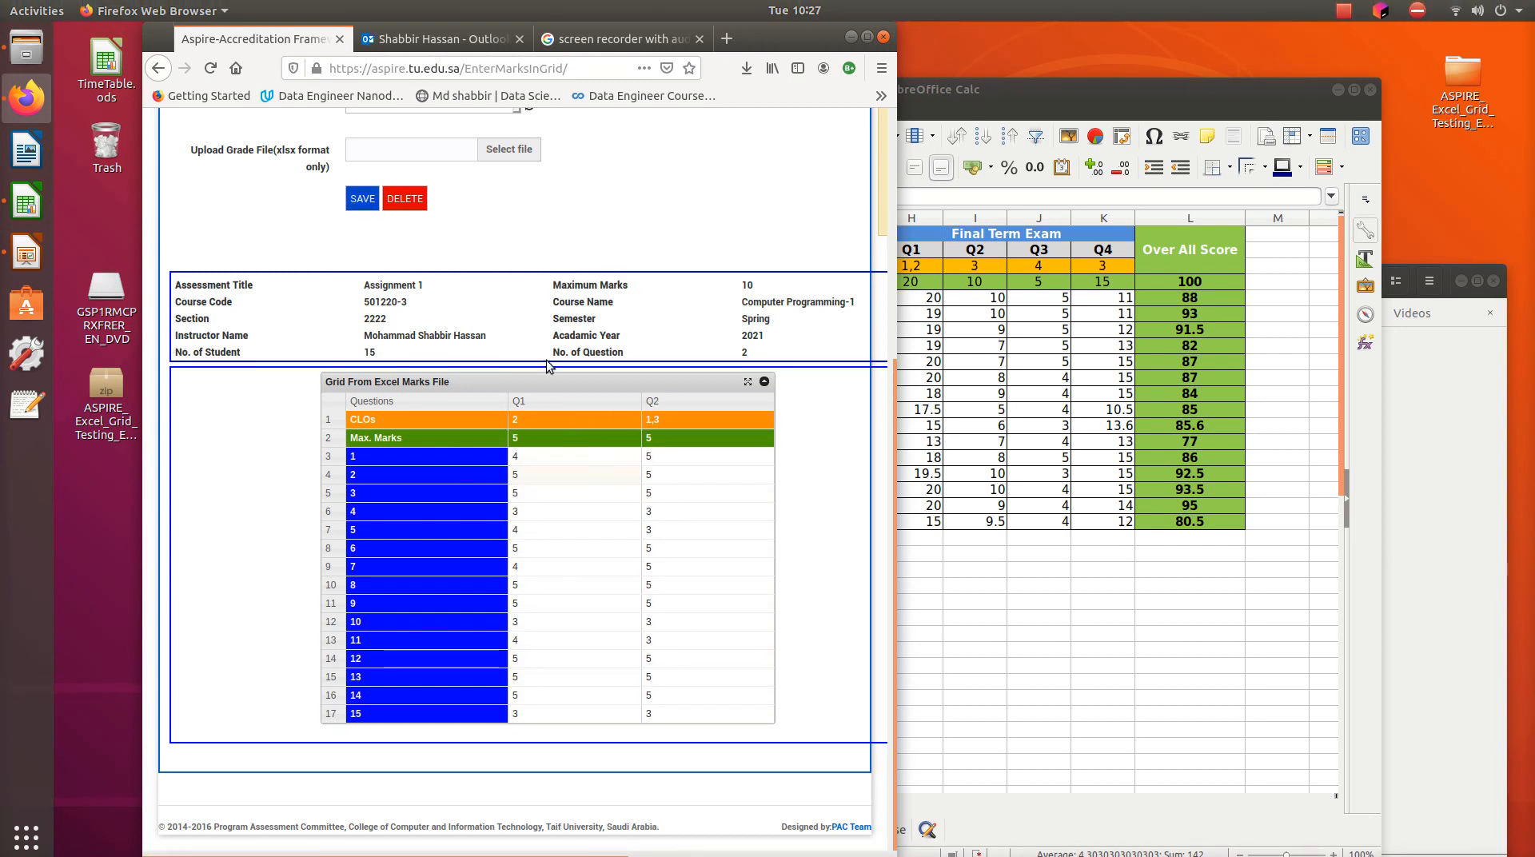
- Select the 501220-3 : 2222 : Lab assessment, and copy the Lab CLOs, maximum mark and student marks in G3:G19 of the workbook
scroll(570, 306, up, 3)
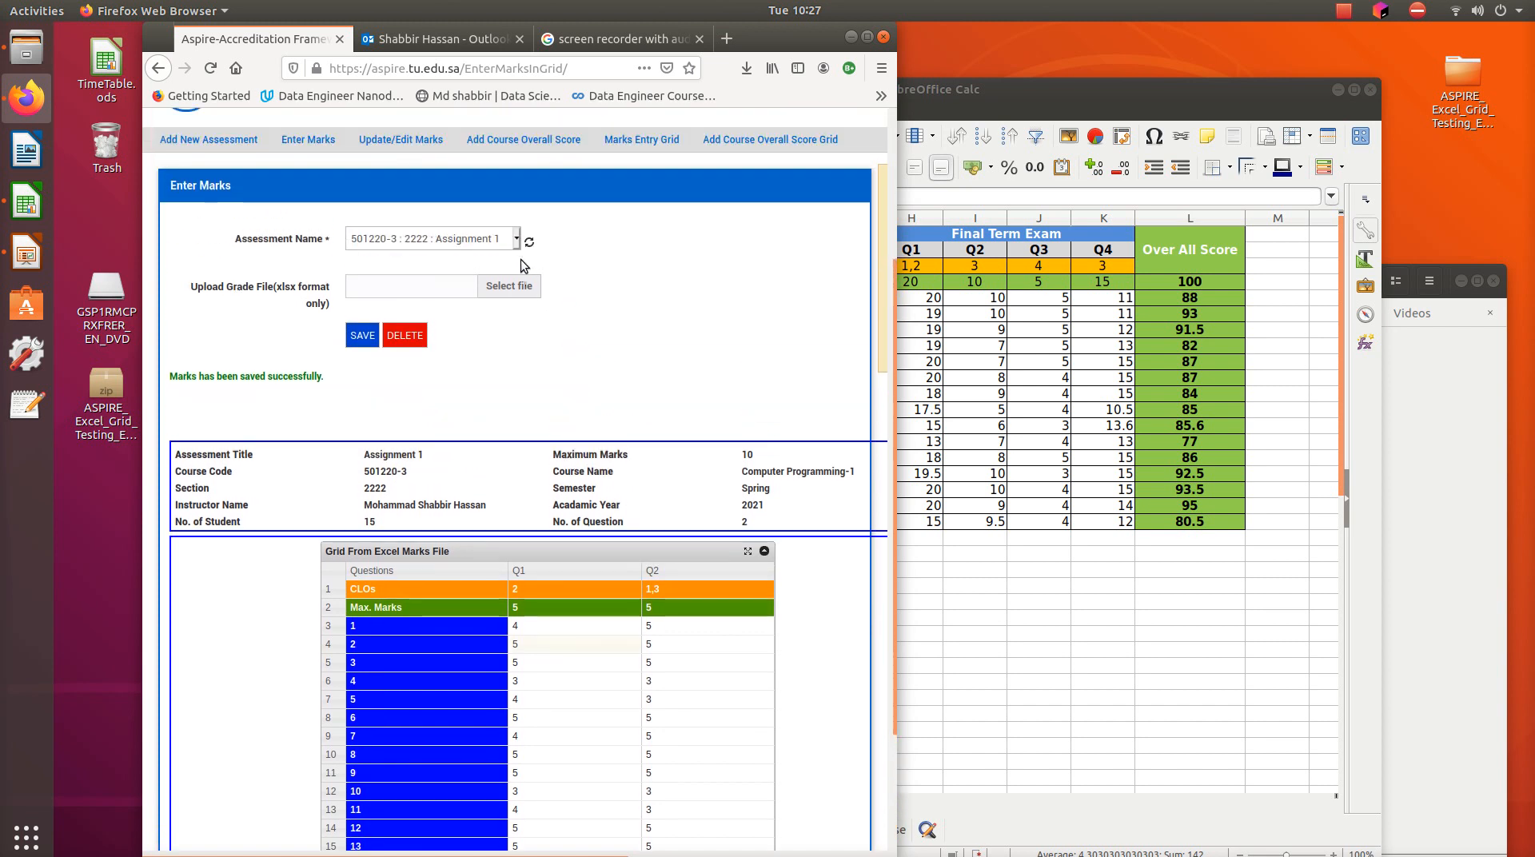
click(517, 239)
click(439, 357)
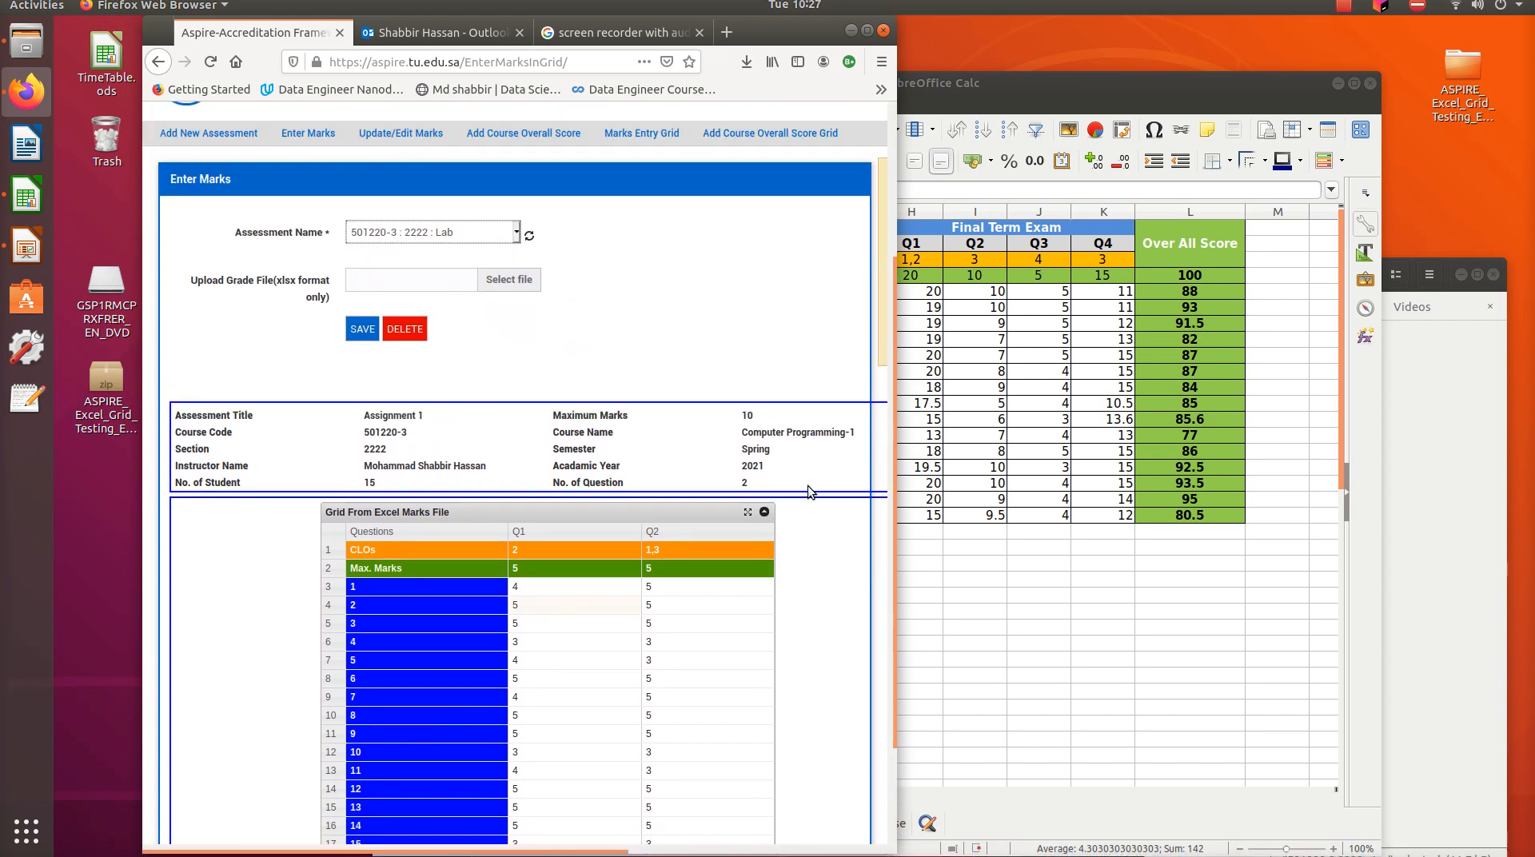
scroll(634, 450, down, 3)
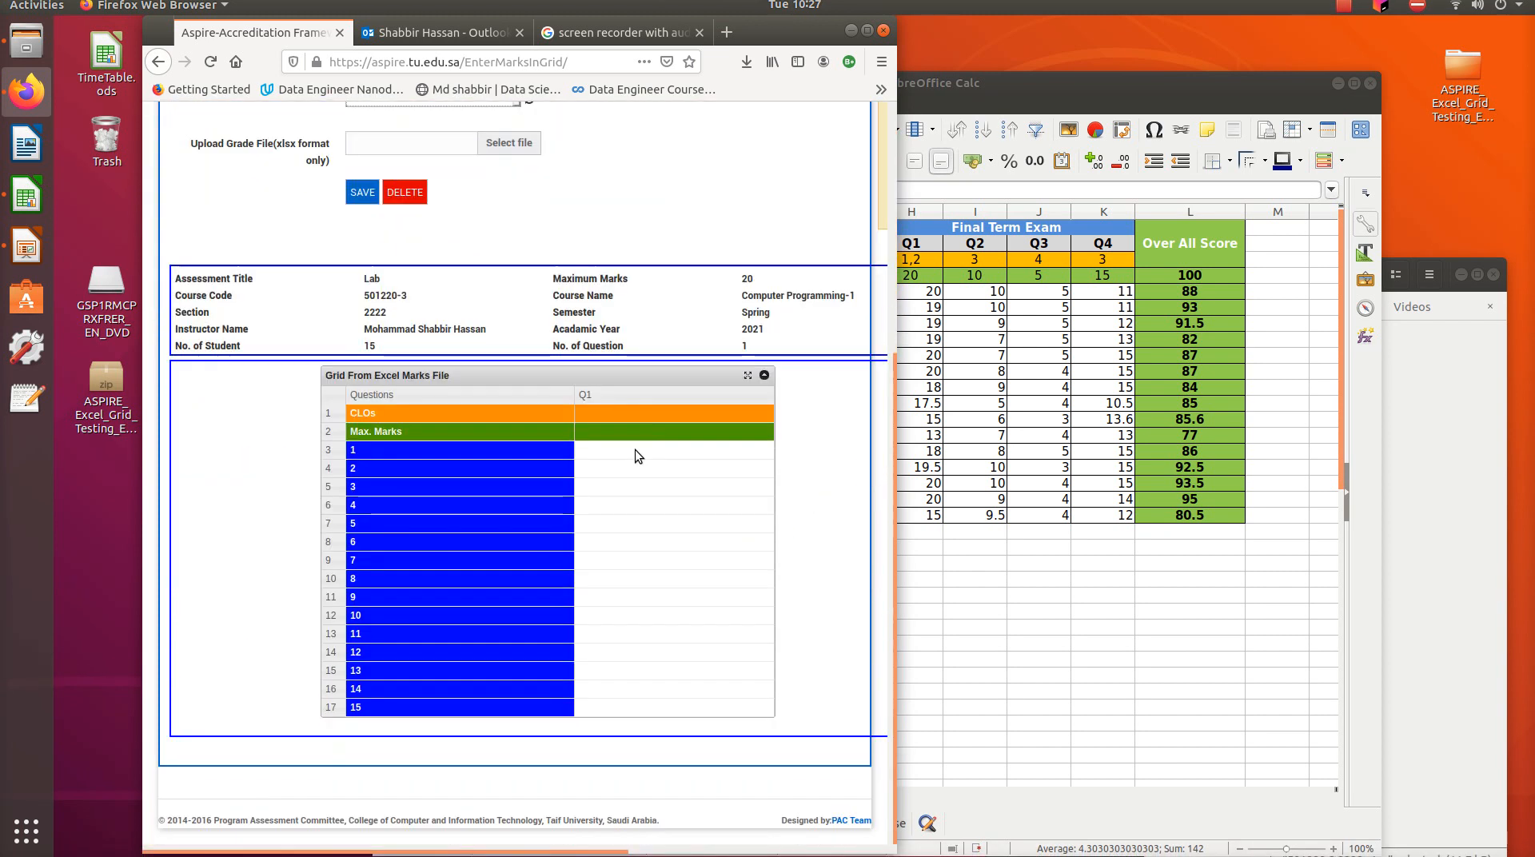
click(996, 519)
click(854, 260)
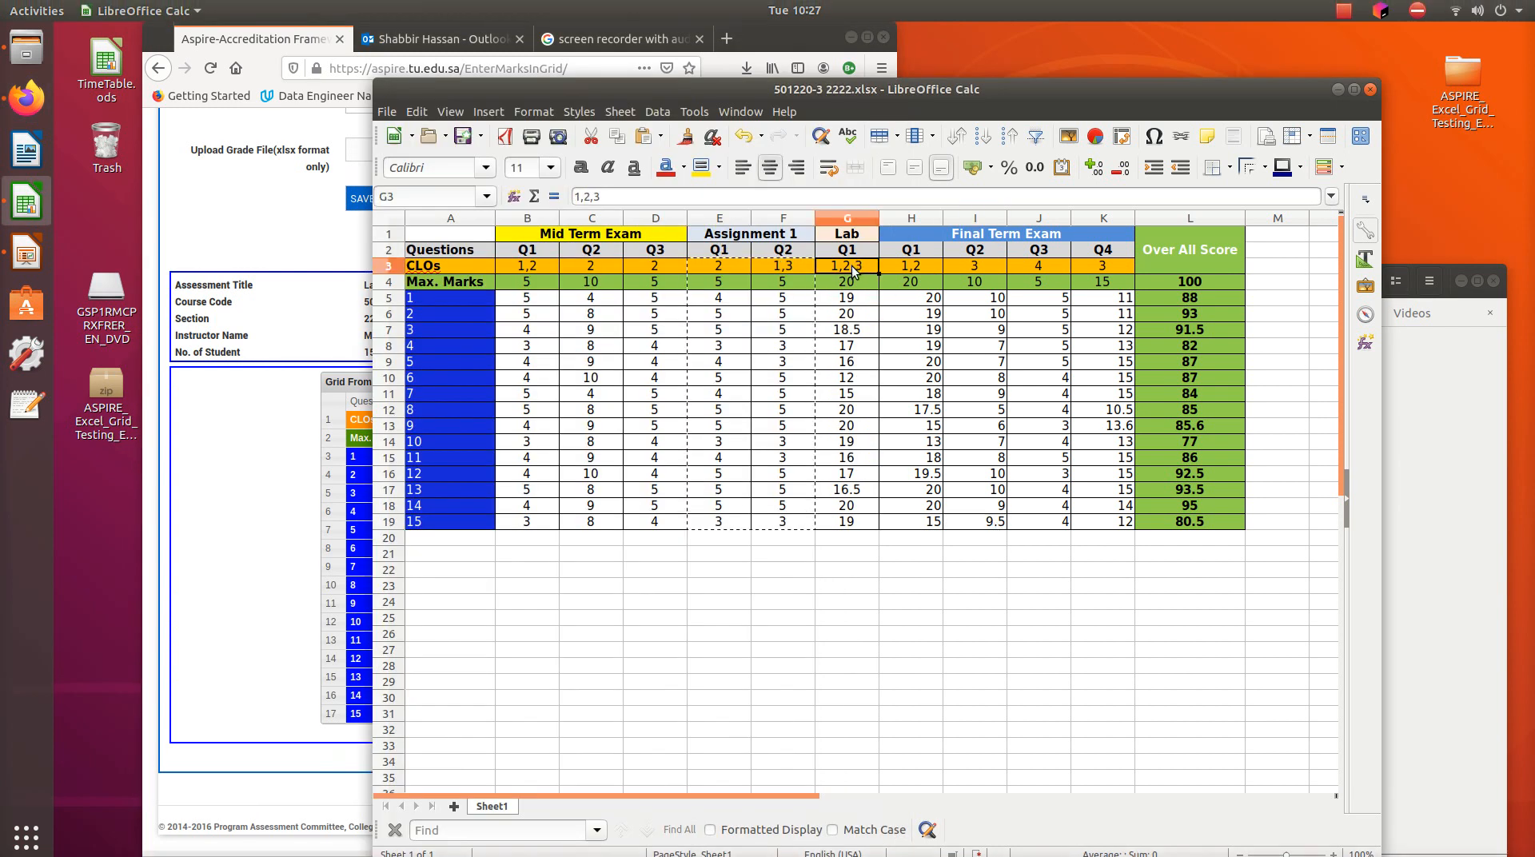
drag(851, 265, 861, 520)
key(ctrl+c)
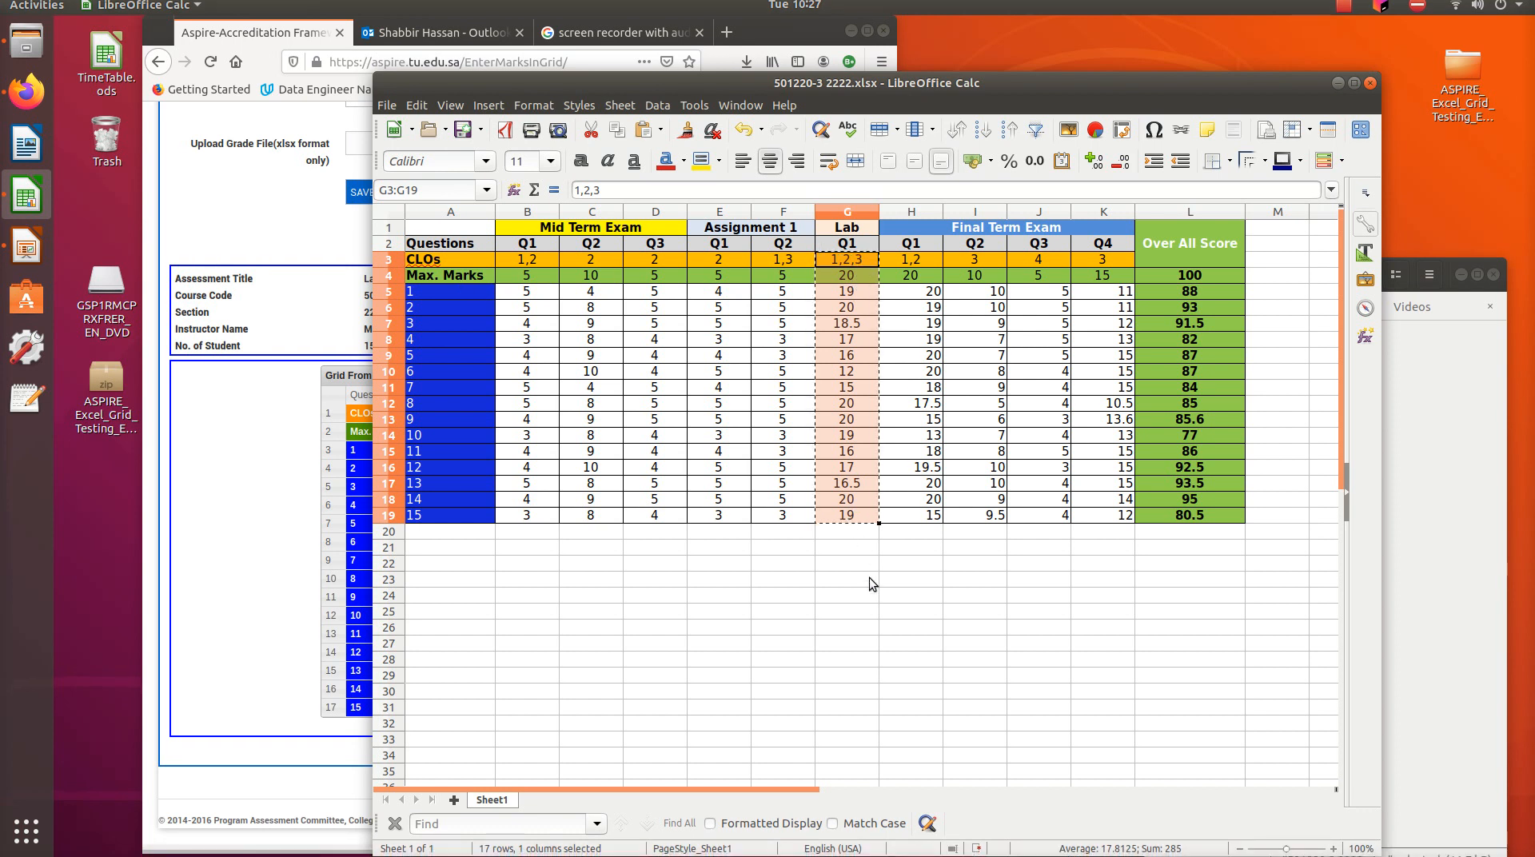
- Paste the copied Lab data into the ASPIRE grid from the CLOs cell of Q1, and save the marks
key(alt+Tab)
key(ctrl+v)
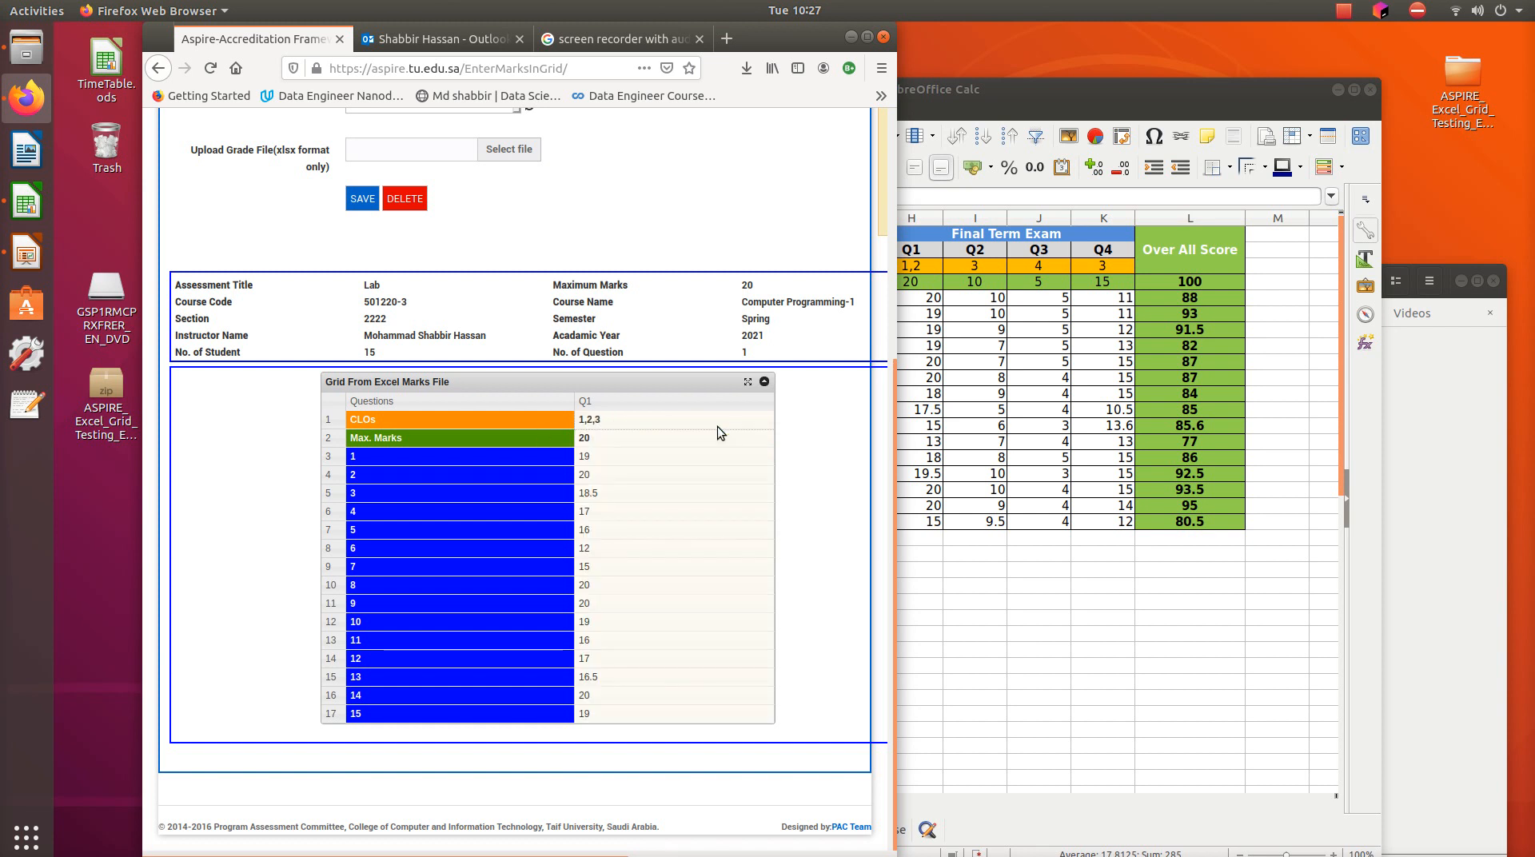
click(699, 454)
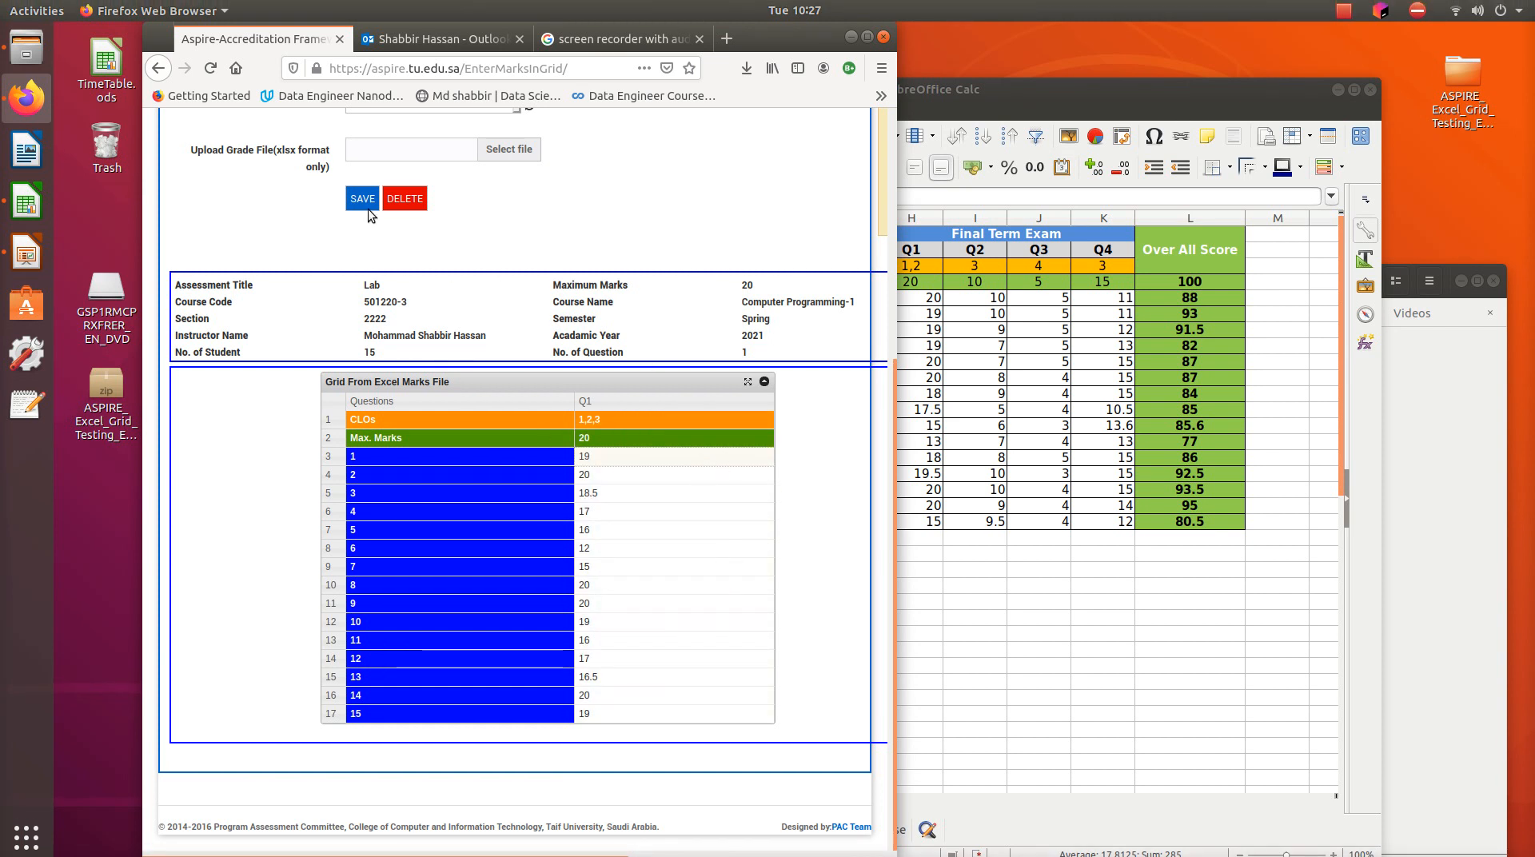
click(362, 200)
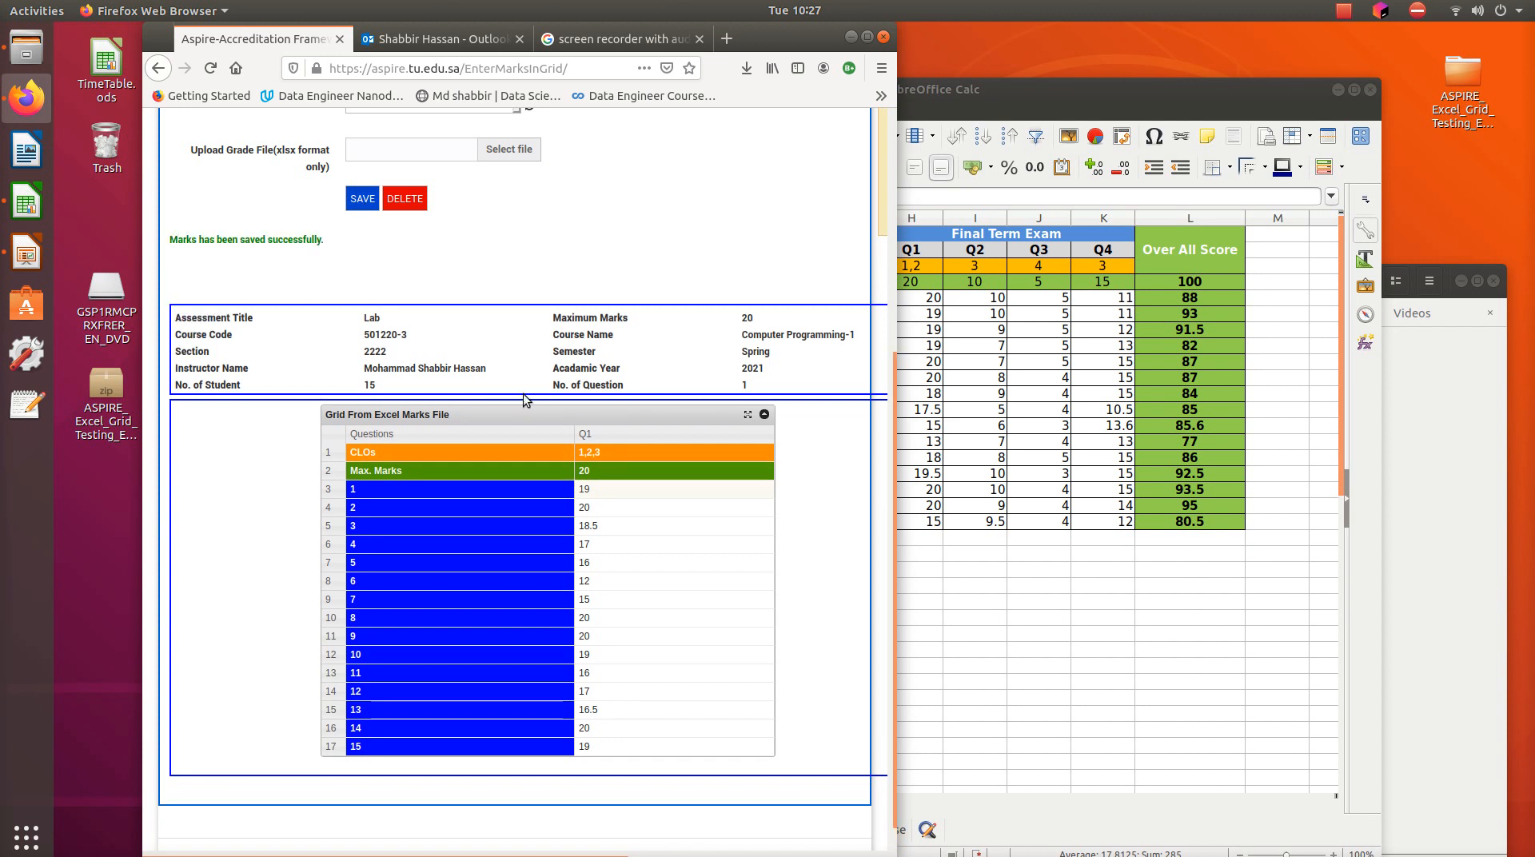
- Select the 501220-3 : 2222 : Final Exam assessment, and copy the Final Term Exam CLOs, maximum marks and student marks in H3:K19 of the workbook
scroll(523, 393, up, 2)
click(516, 239)
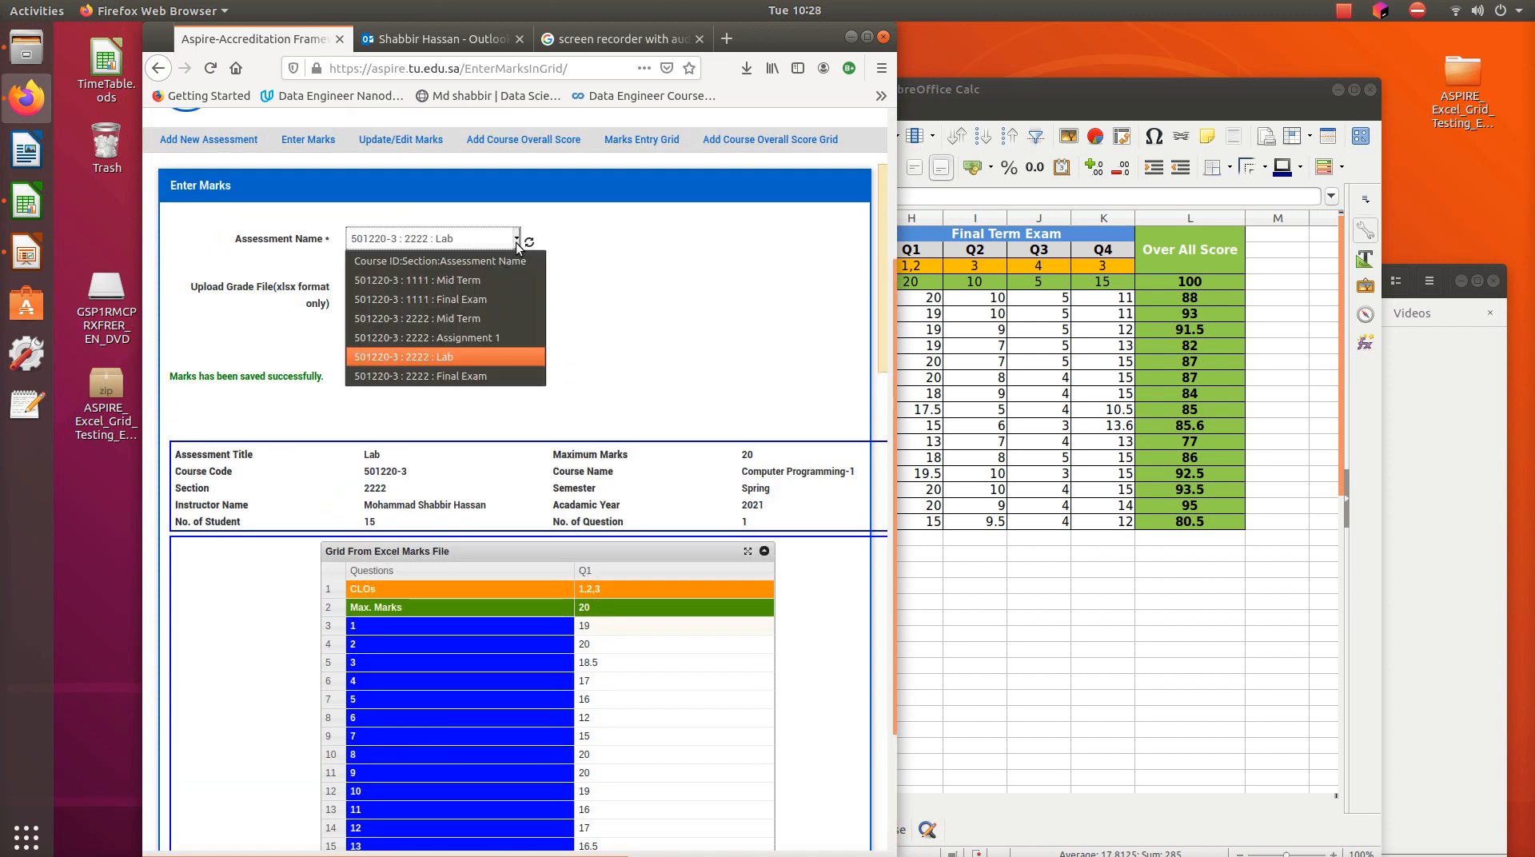
click(471, 377)
scroll(664, 417, down, 3)
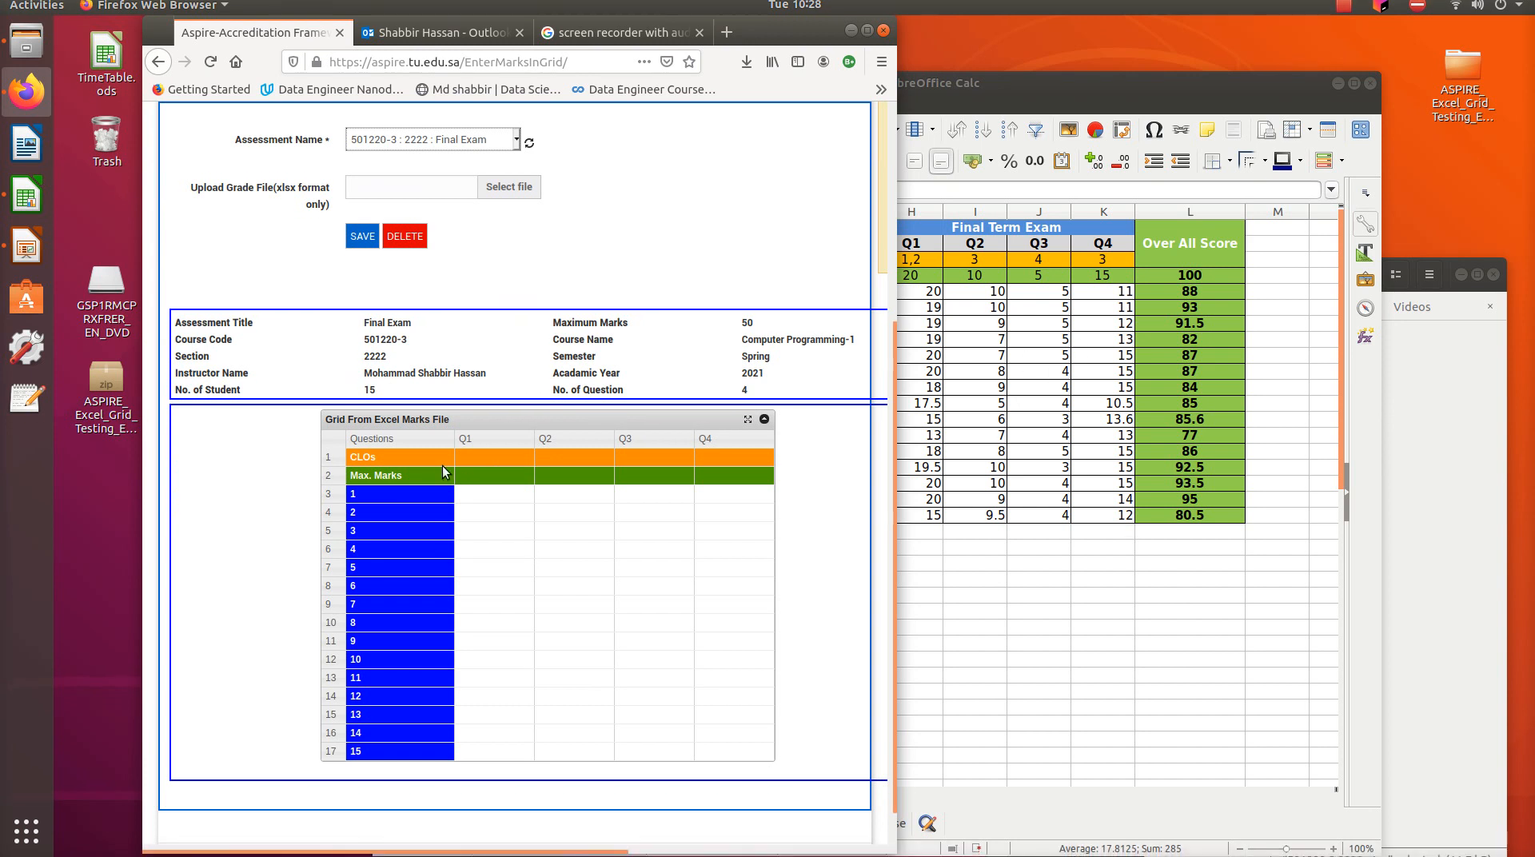
click(1056, 325)
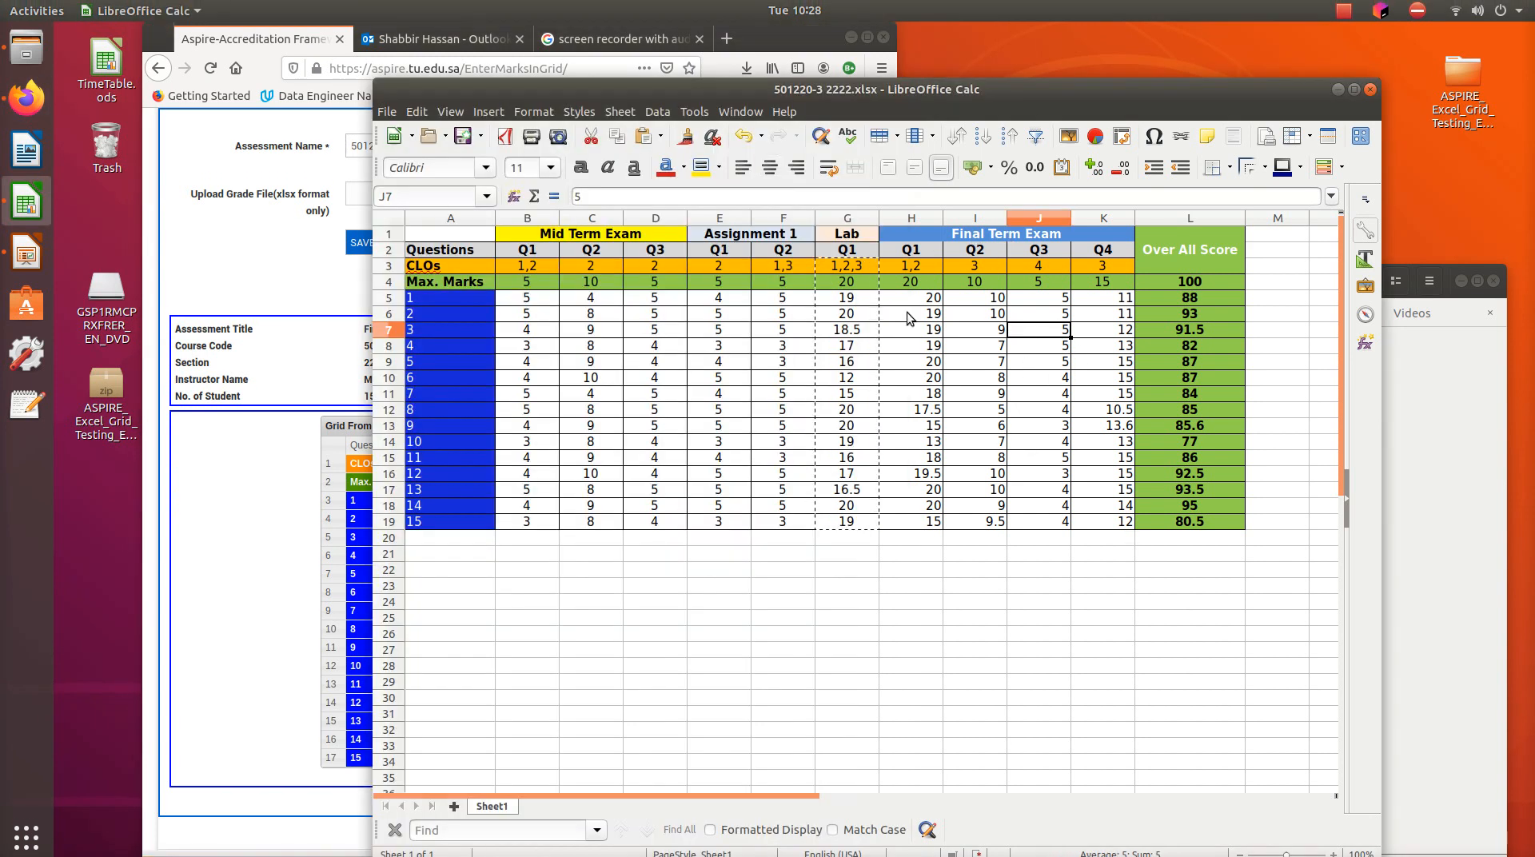
drag(910, 266, 1067, 525)
key(ctrl+c)
- Paste the copied Final Term Exam data into the ASPIRE grid starting at the CLOs cell of Q1, and save the marks
click(258, 612)
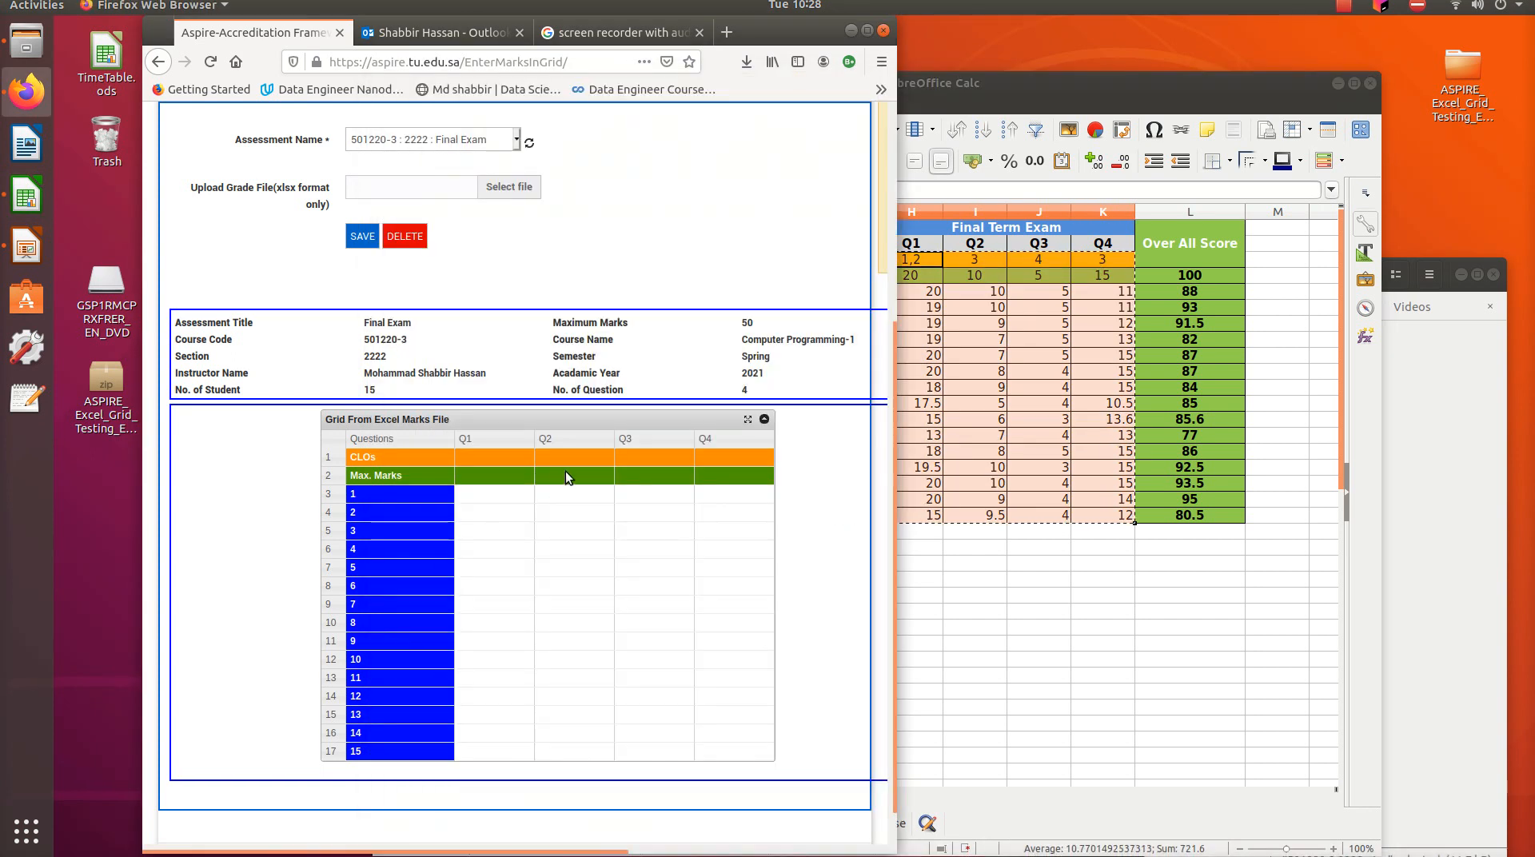
click(459, 456)
key(ctrl+v)
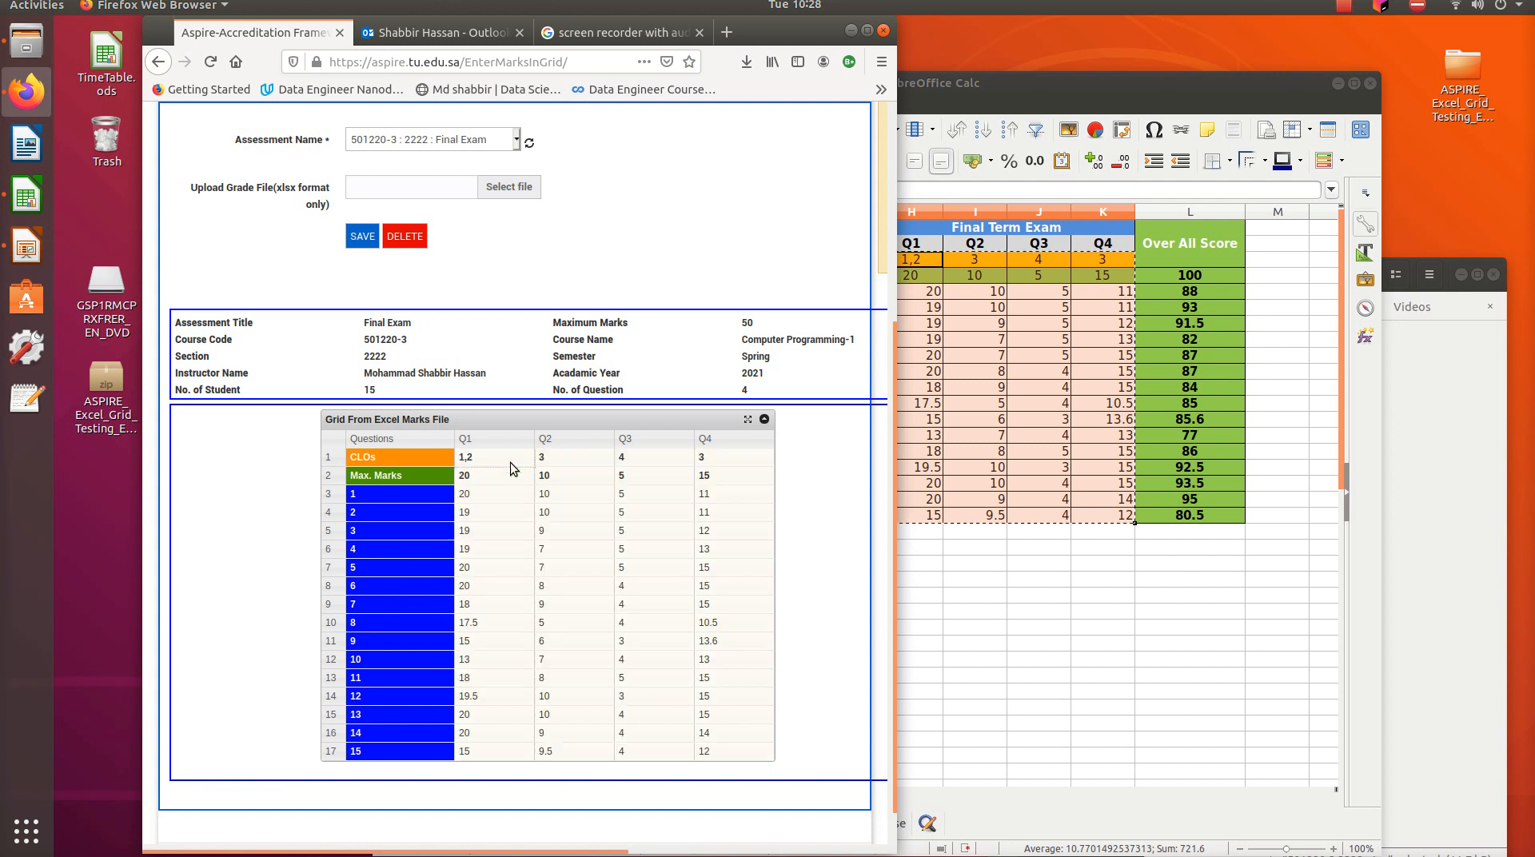
click(737, 513)
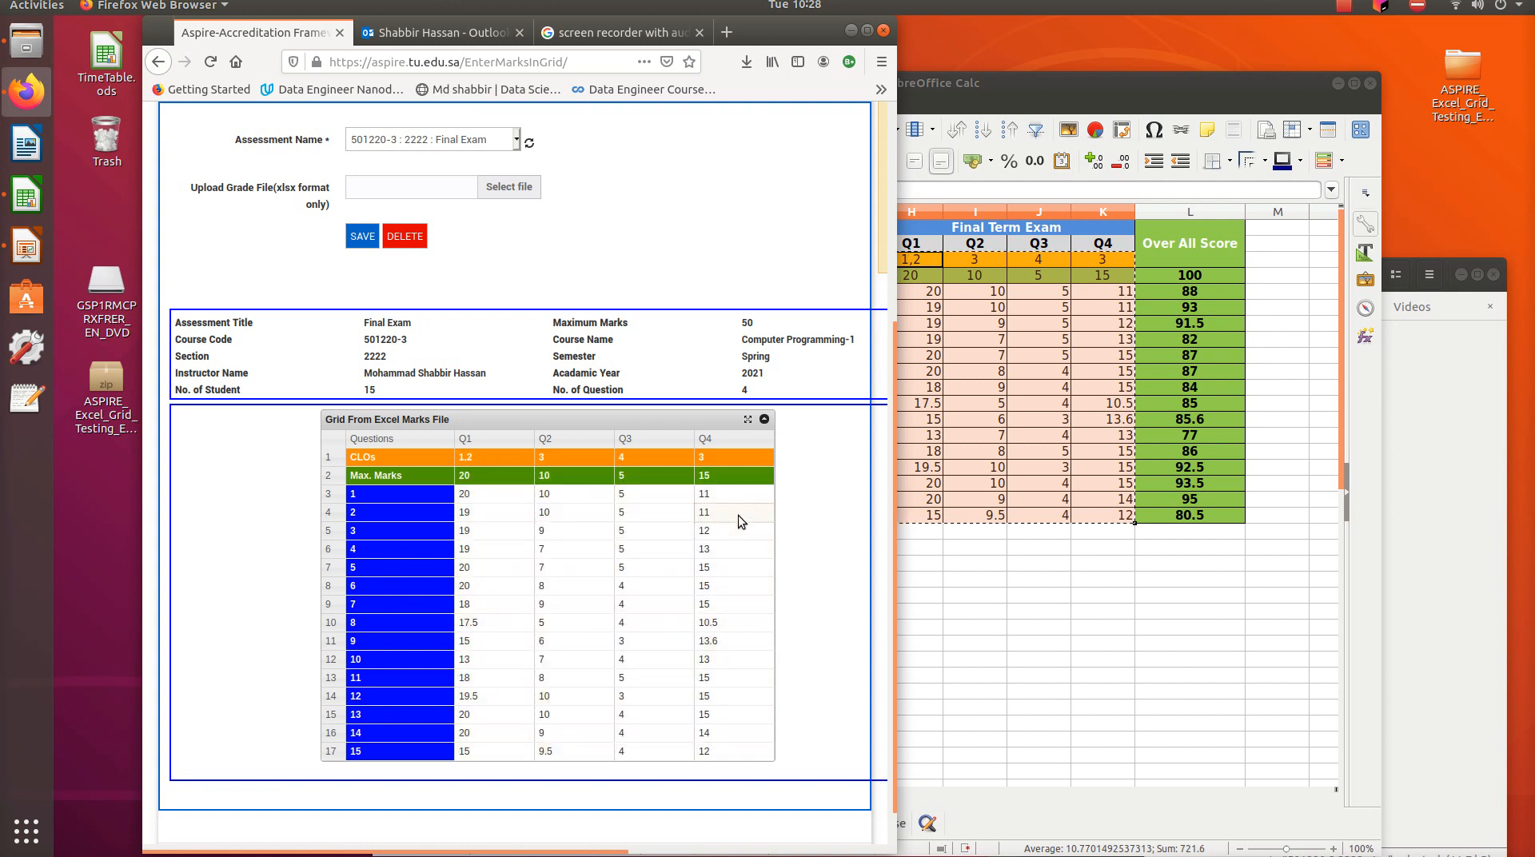
click(363, 236)
- Refresh the assessment list and reopen 501220-3 : 2222 : Final Exam to check its saved marks in the grid
scroll(513, 321, up, 3)
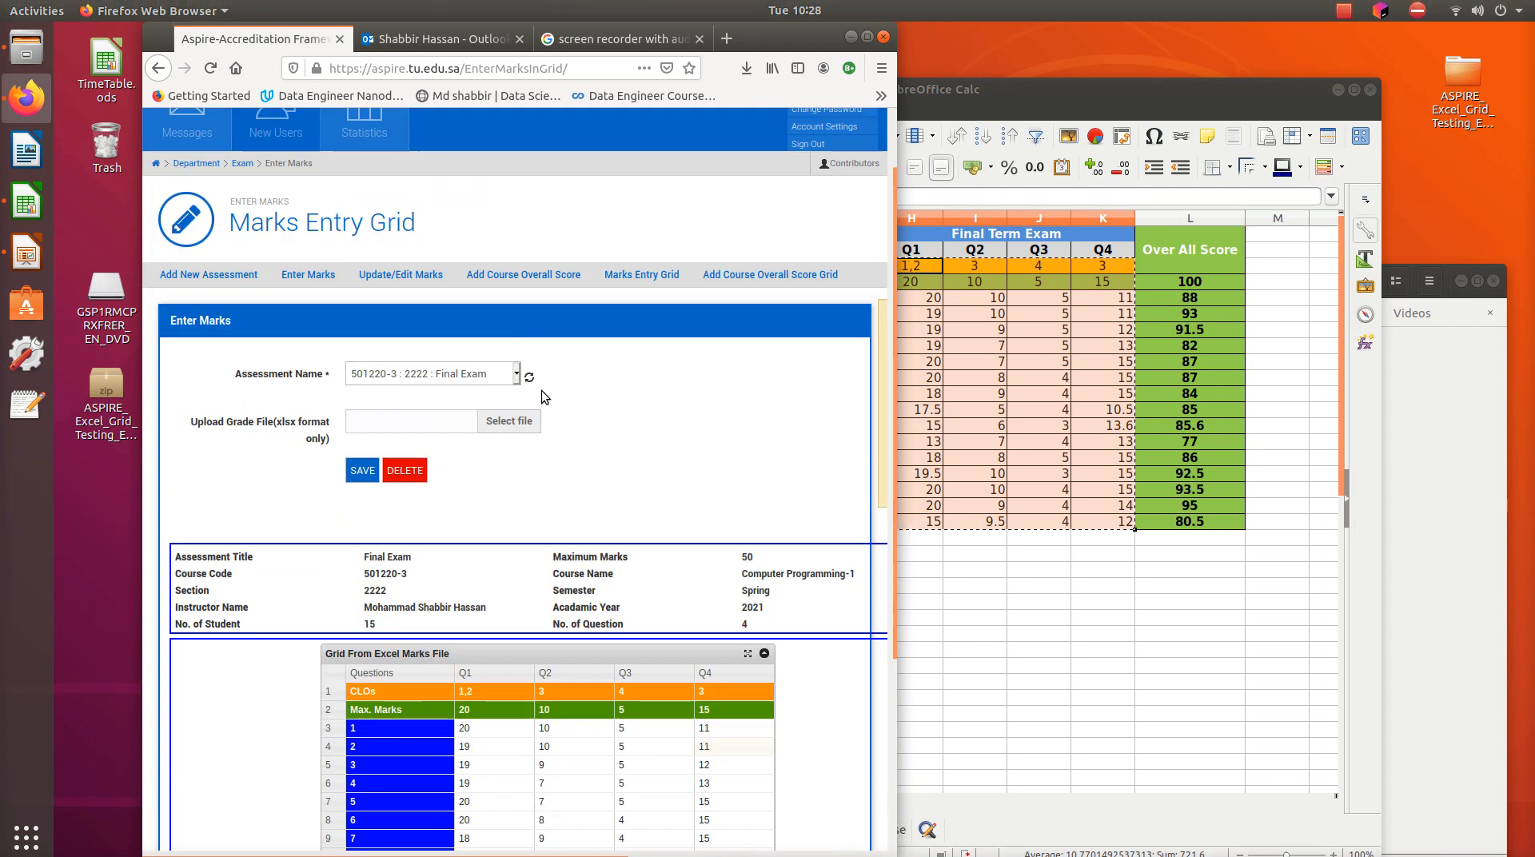
click(530, 381)
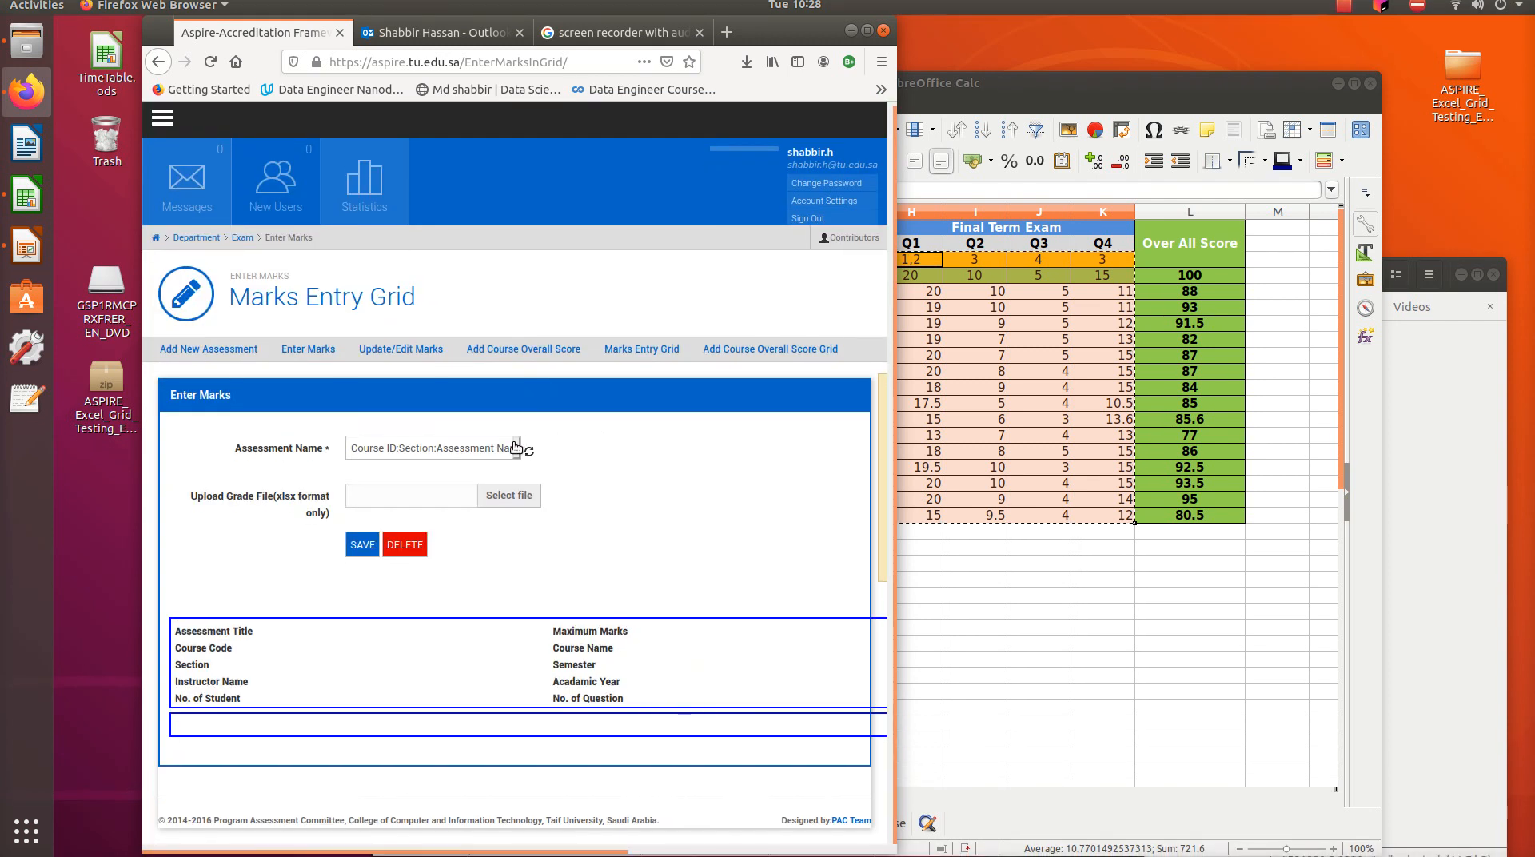
click(491, 451)
click(490, 582)
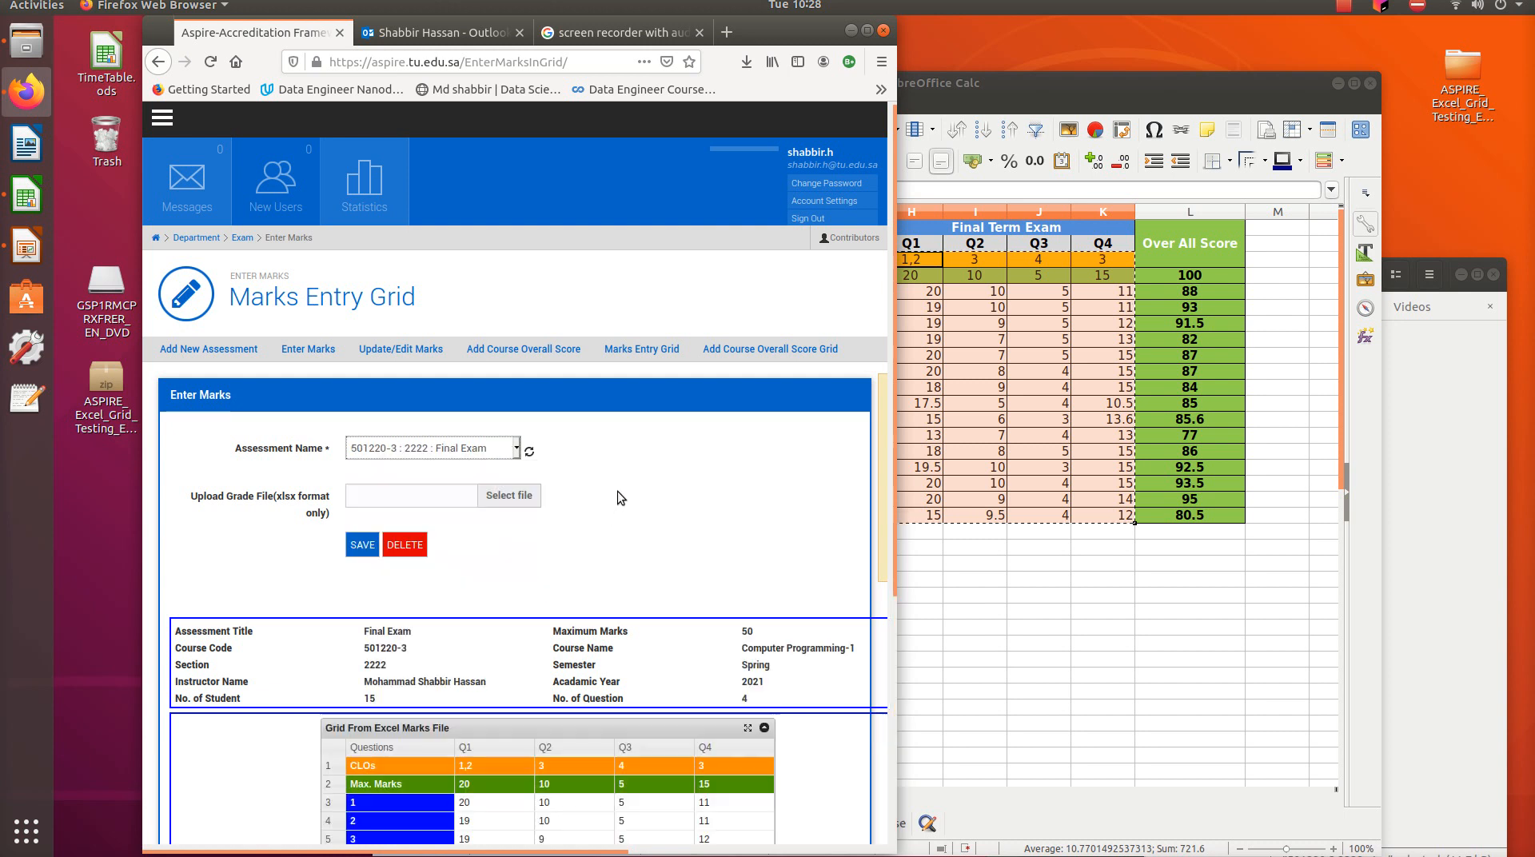
scroll(618, 489, down, 4)
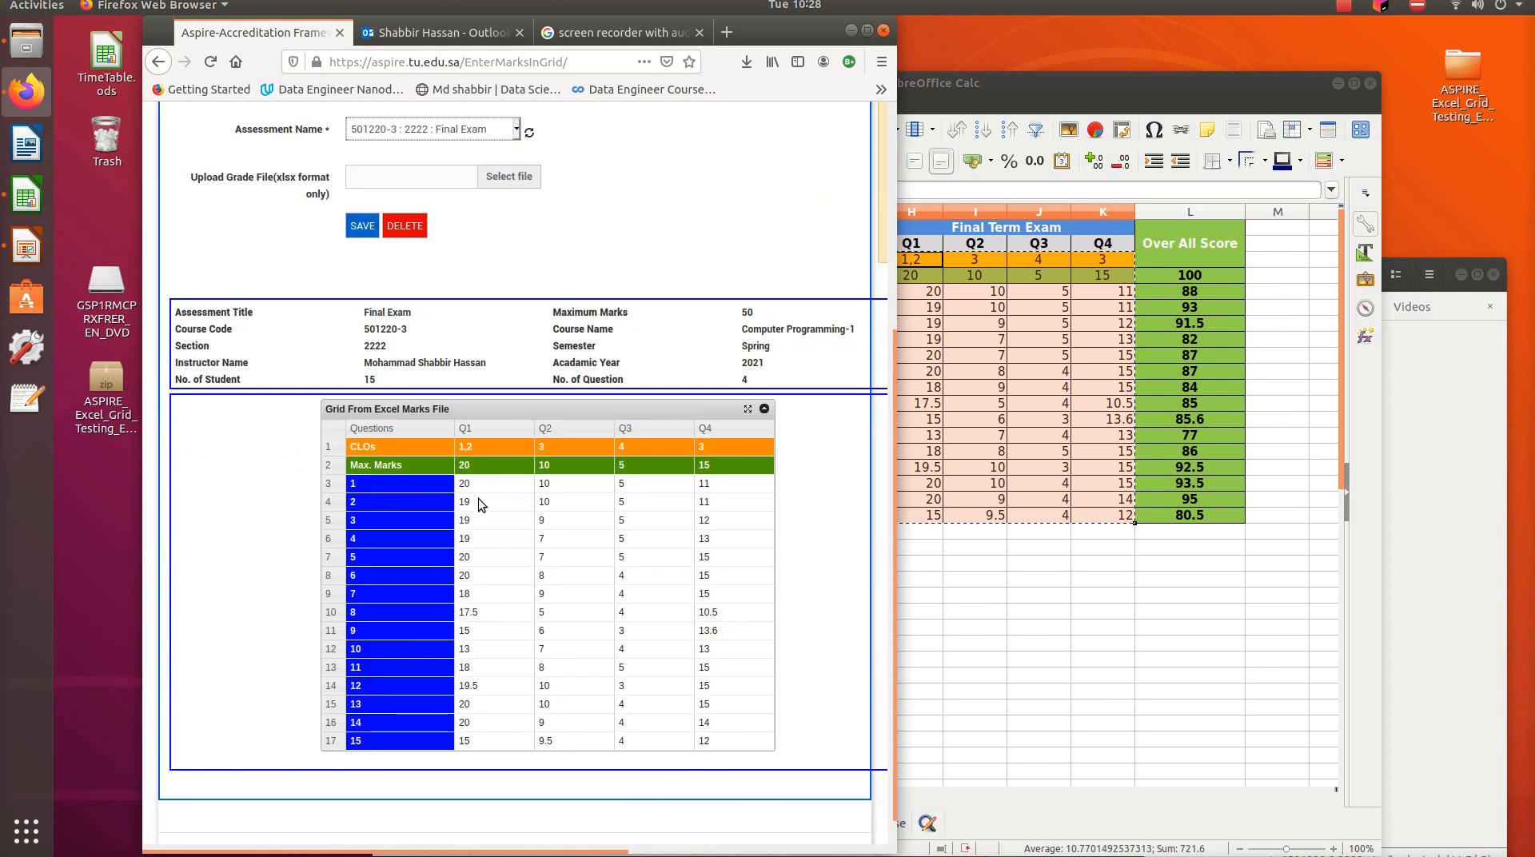
- Try saving student 1's Final Exam Q1 mark as 200 and as 20a, and restore the mark to 20
click(485, 480)
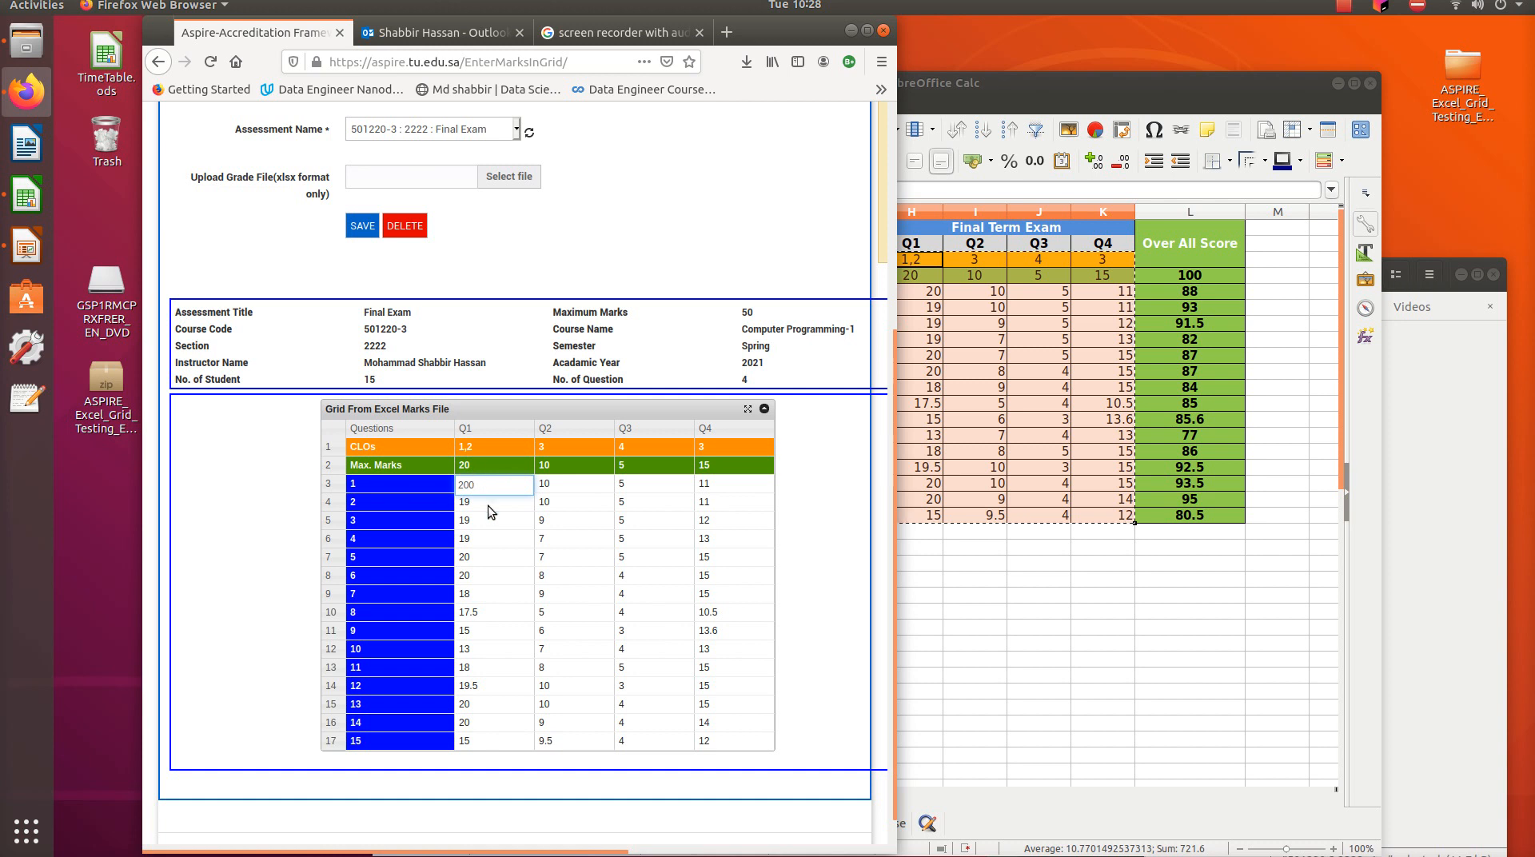
click(364, 227)
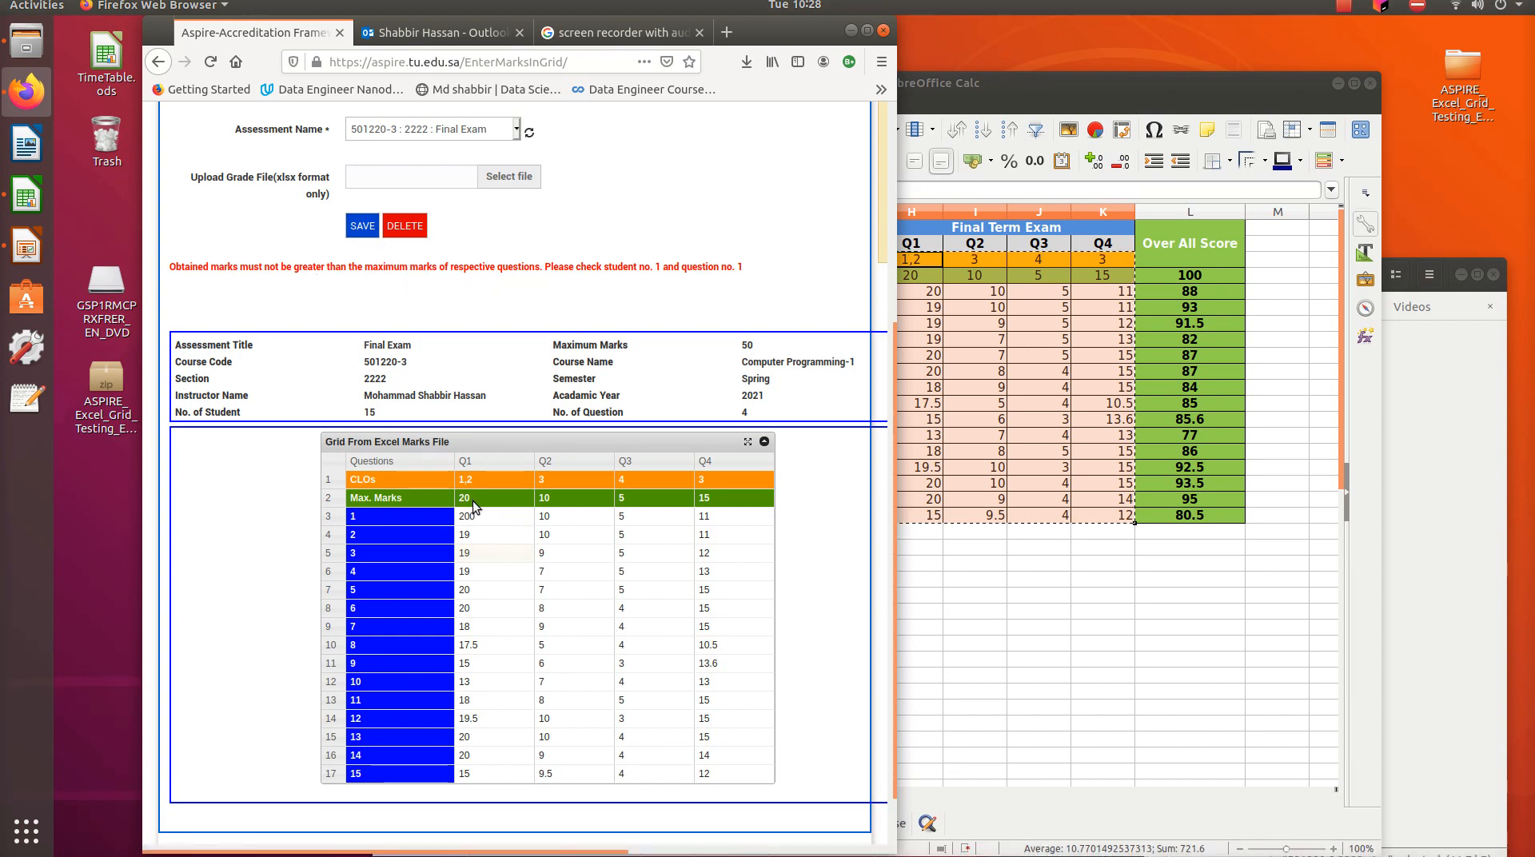
click(482, 520)
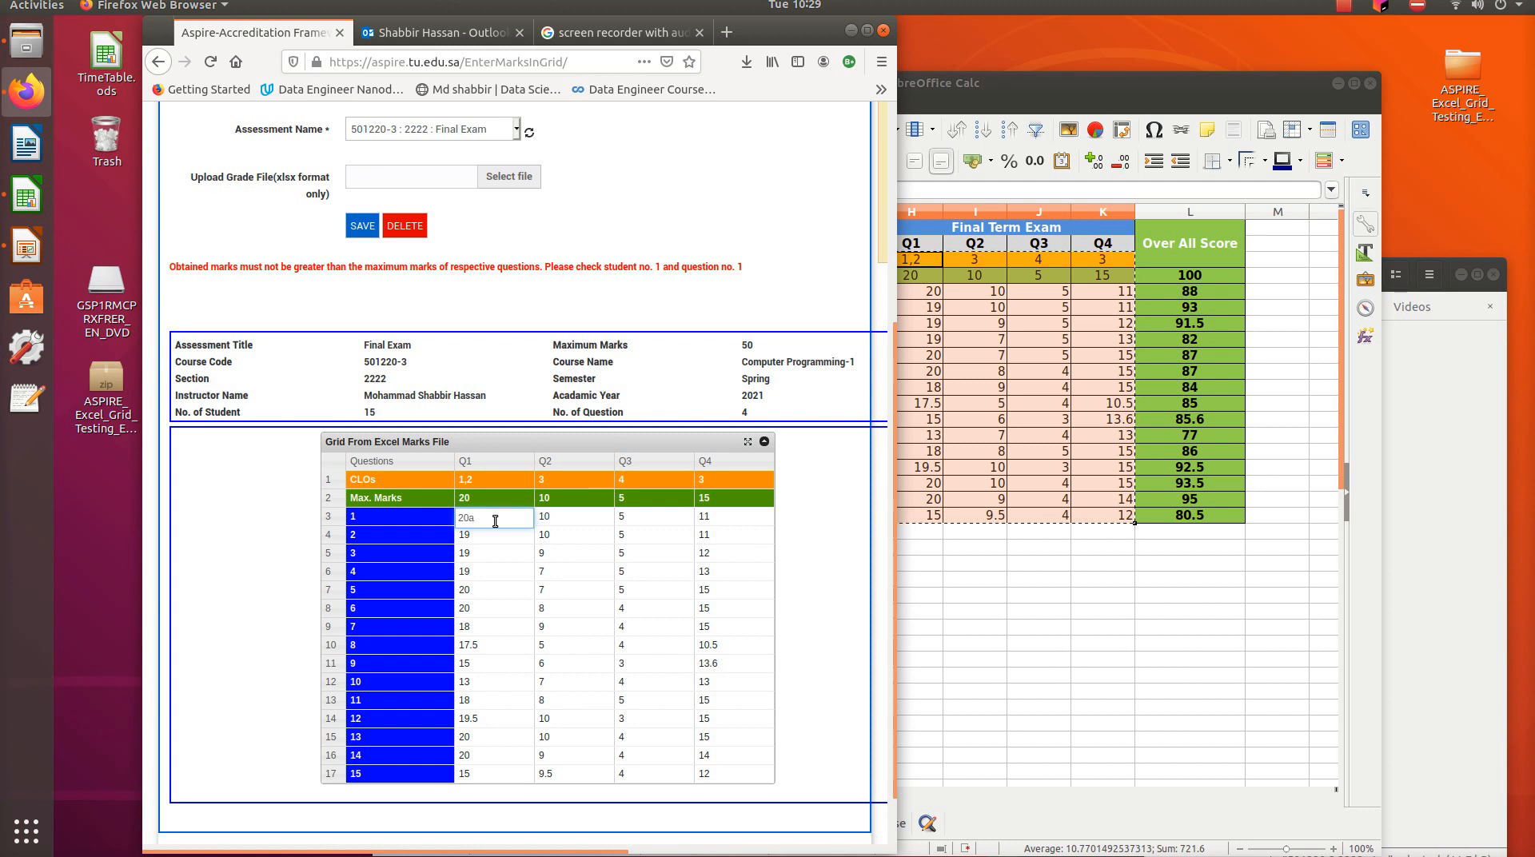
click(513, 318)
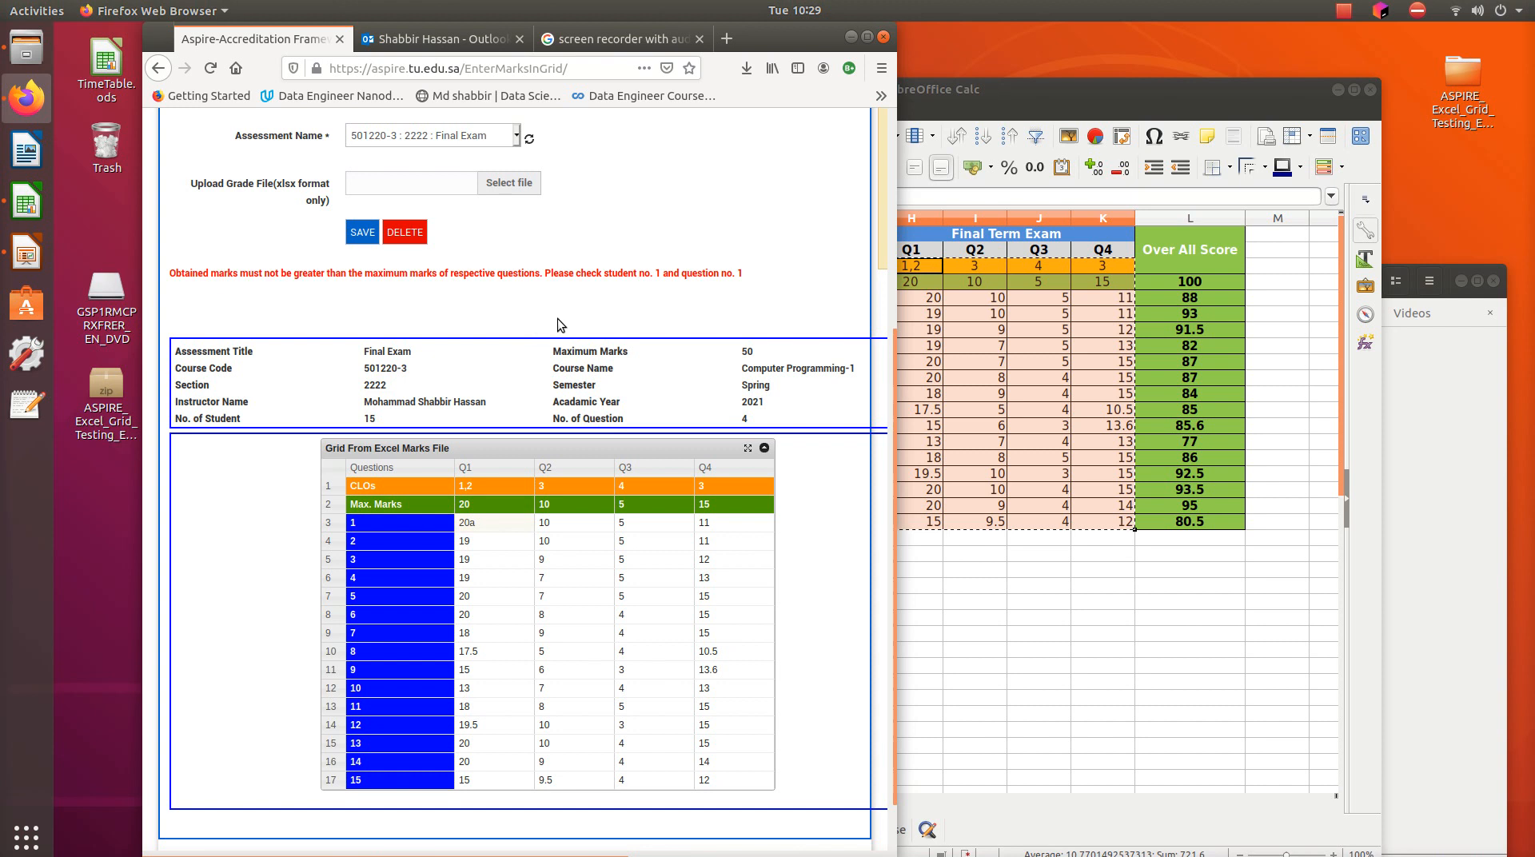
click(364, 239)
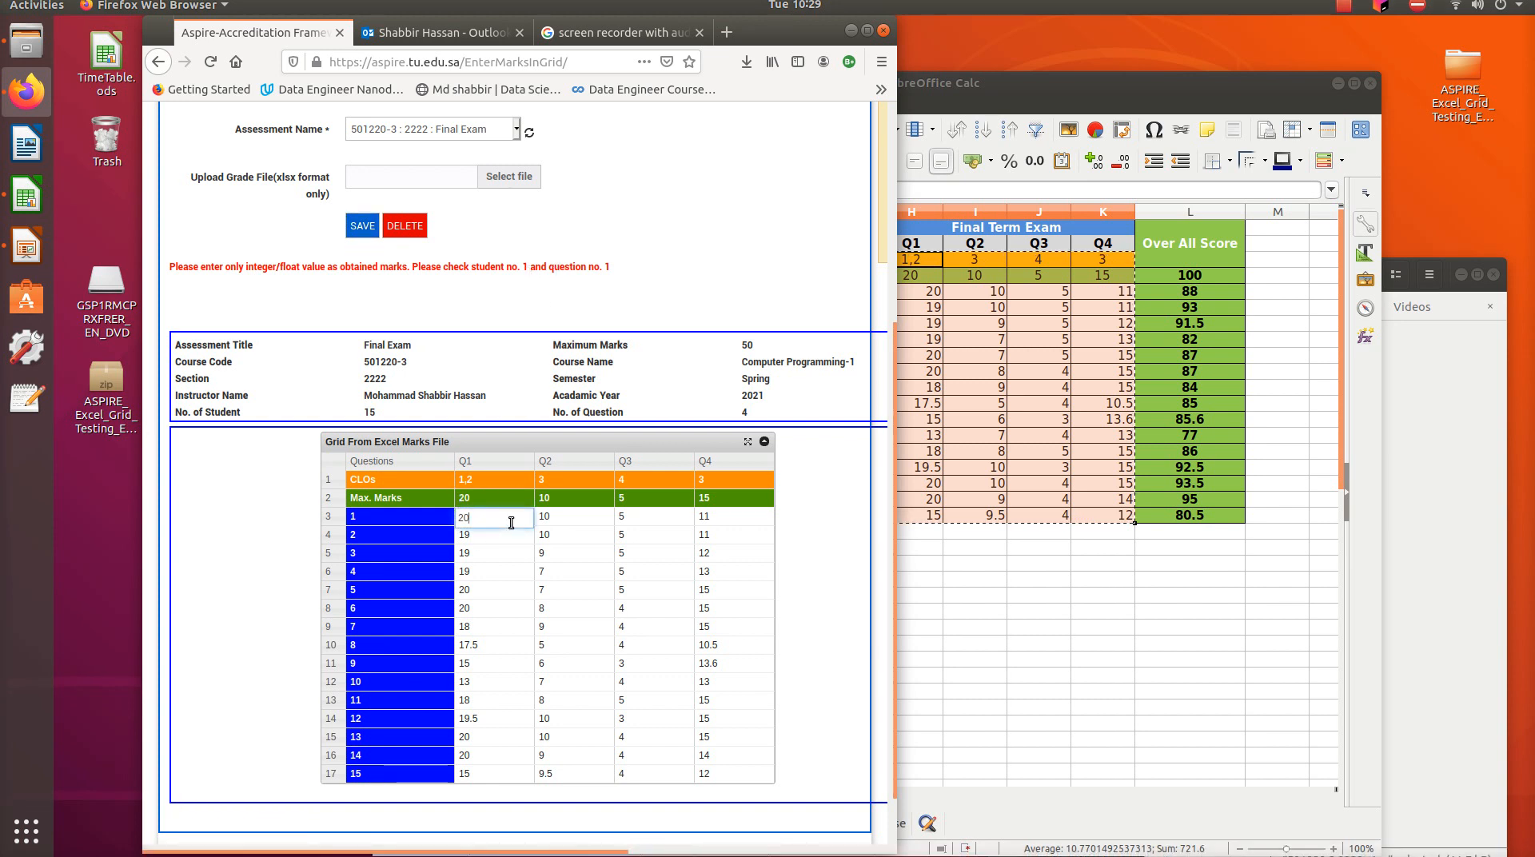
click(518, 300)
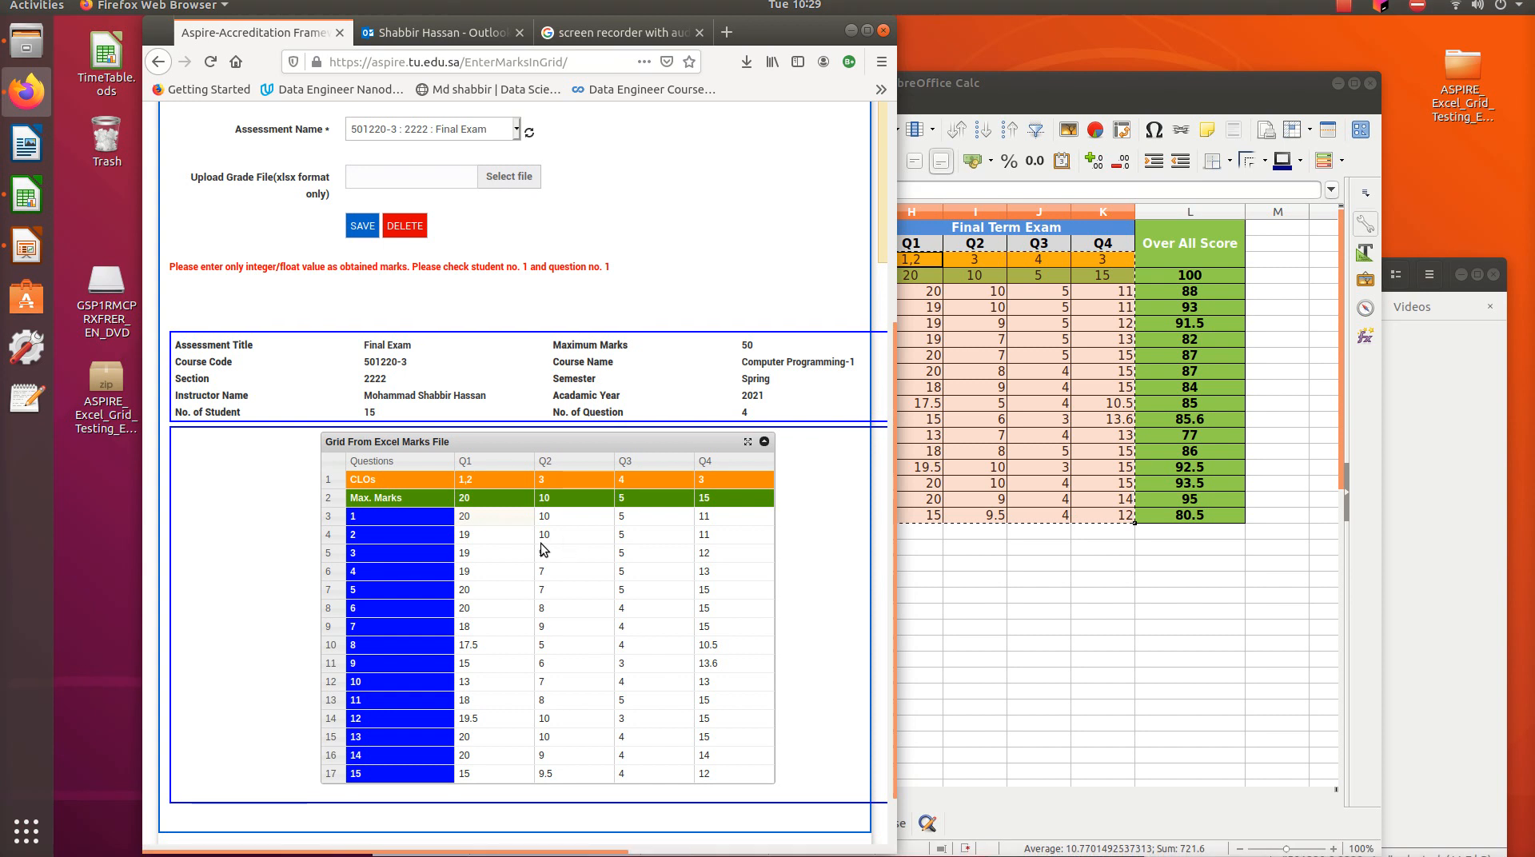
- Clear student 2's Final Exam marks for Q1 to Q4 in the grid, and save the marks
click(501, 532)
key(Tab)
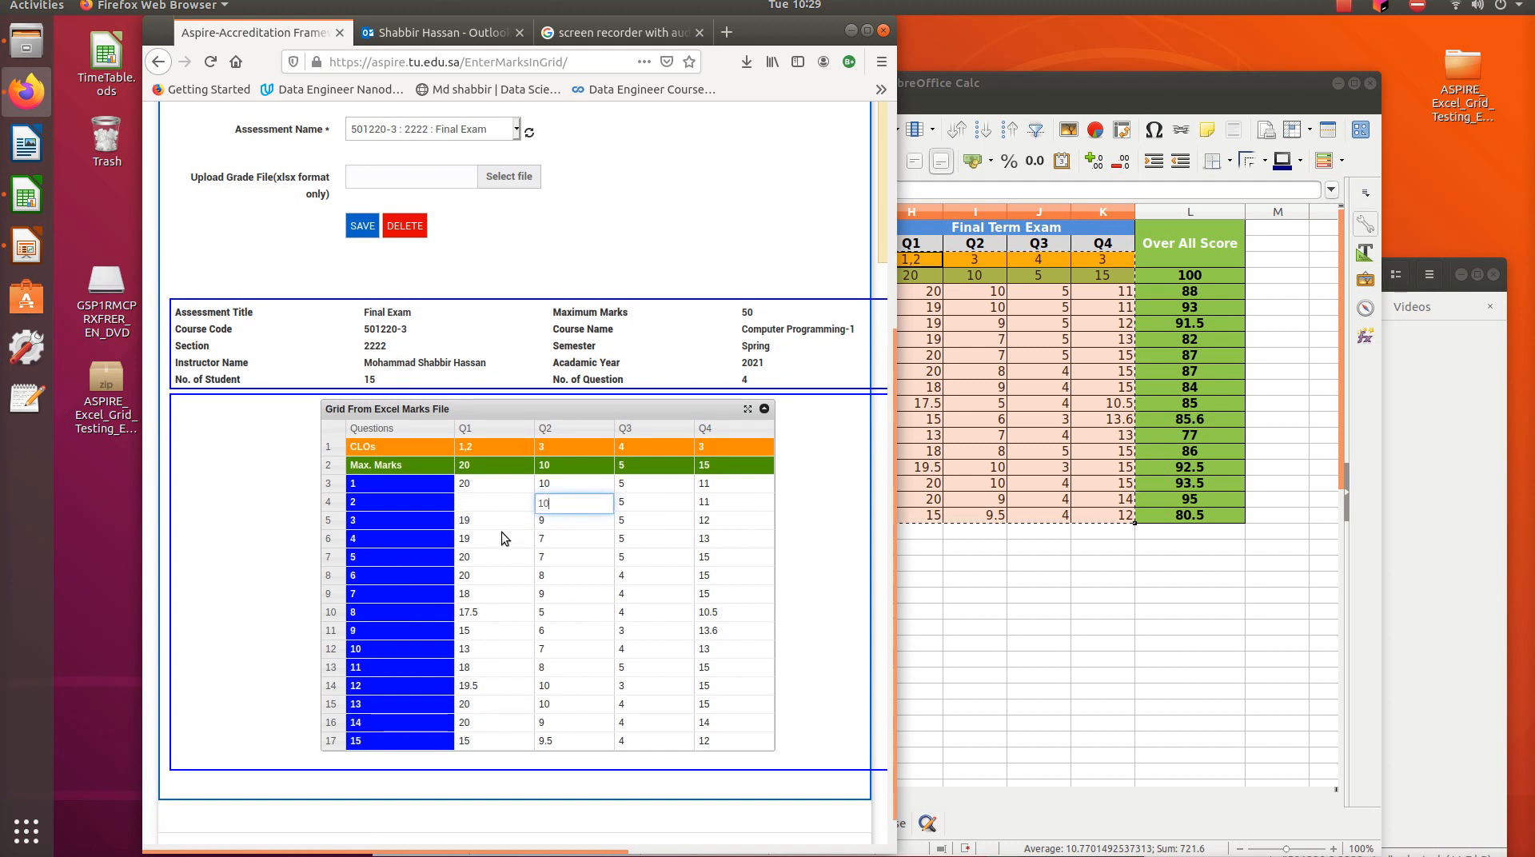
key(Tab)
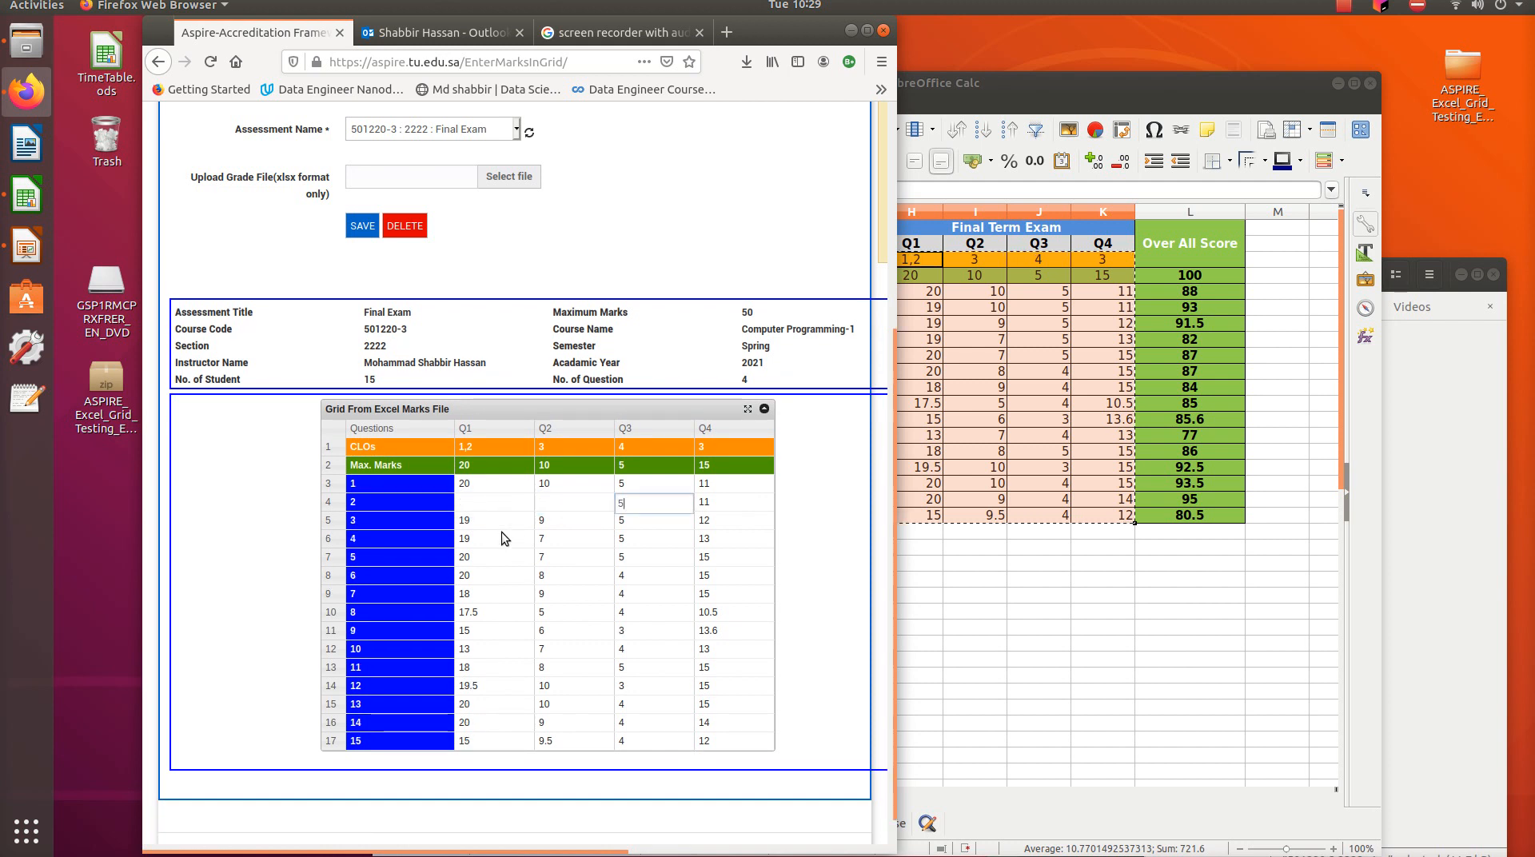
key(BackSpace)
key(Tab)
key(BackSpace)
key(BackSpace)
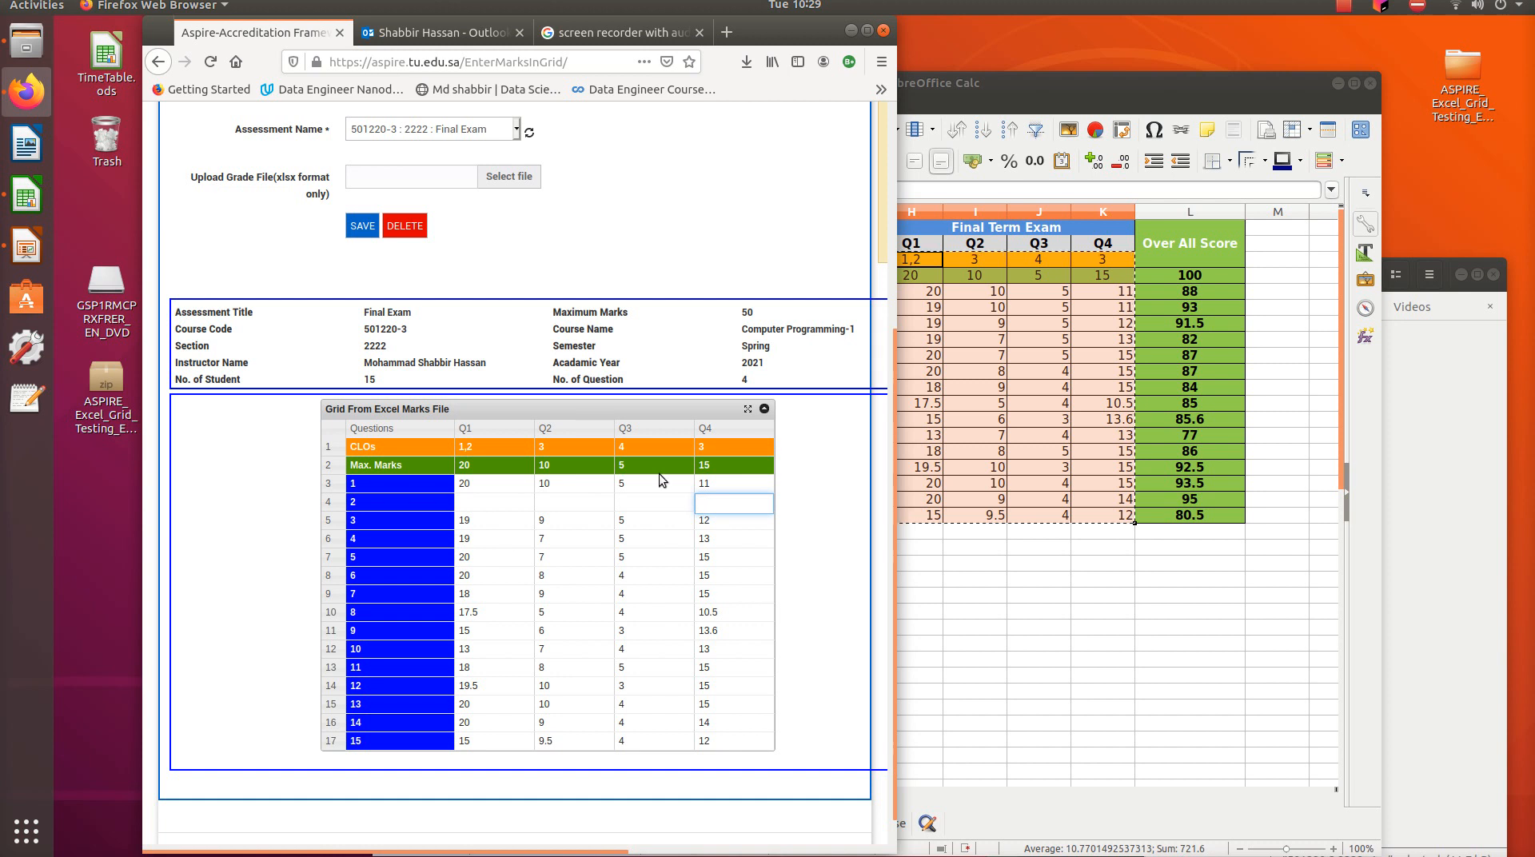
click(612, 223)
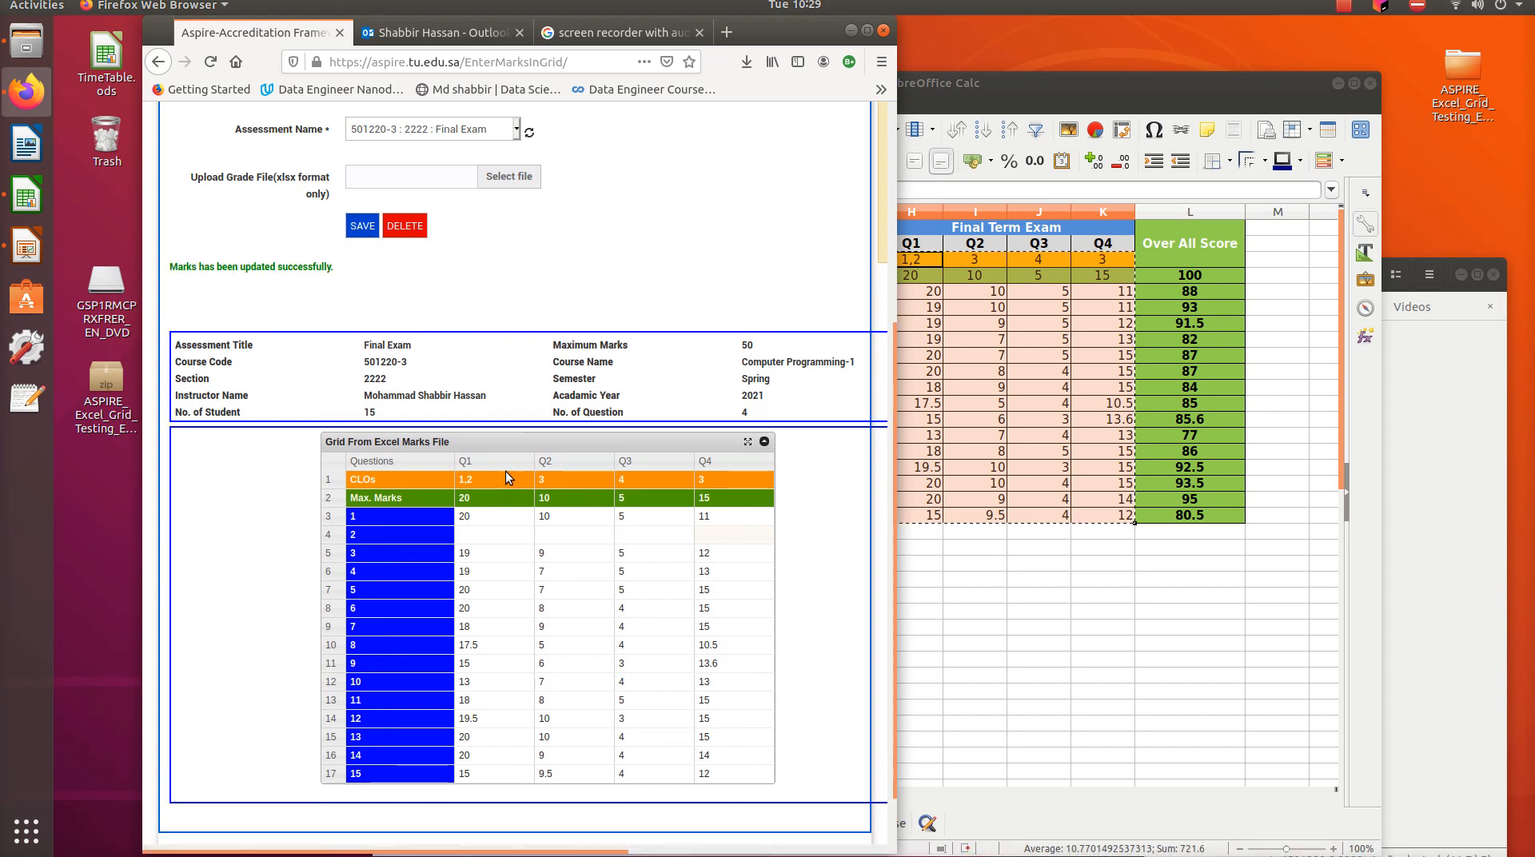
scroll(549, 353, up, 3)
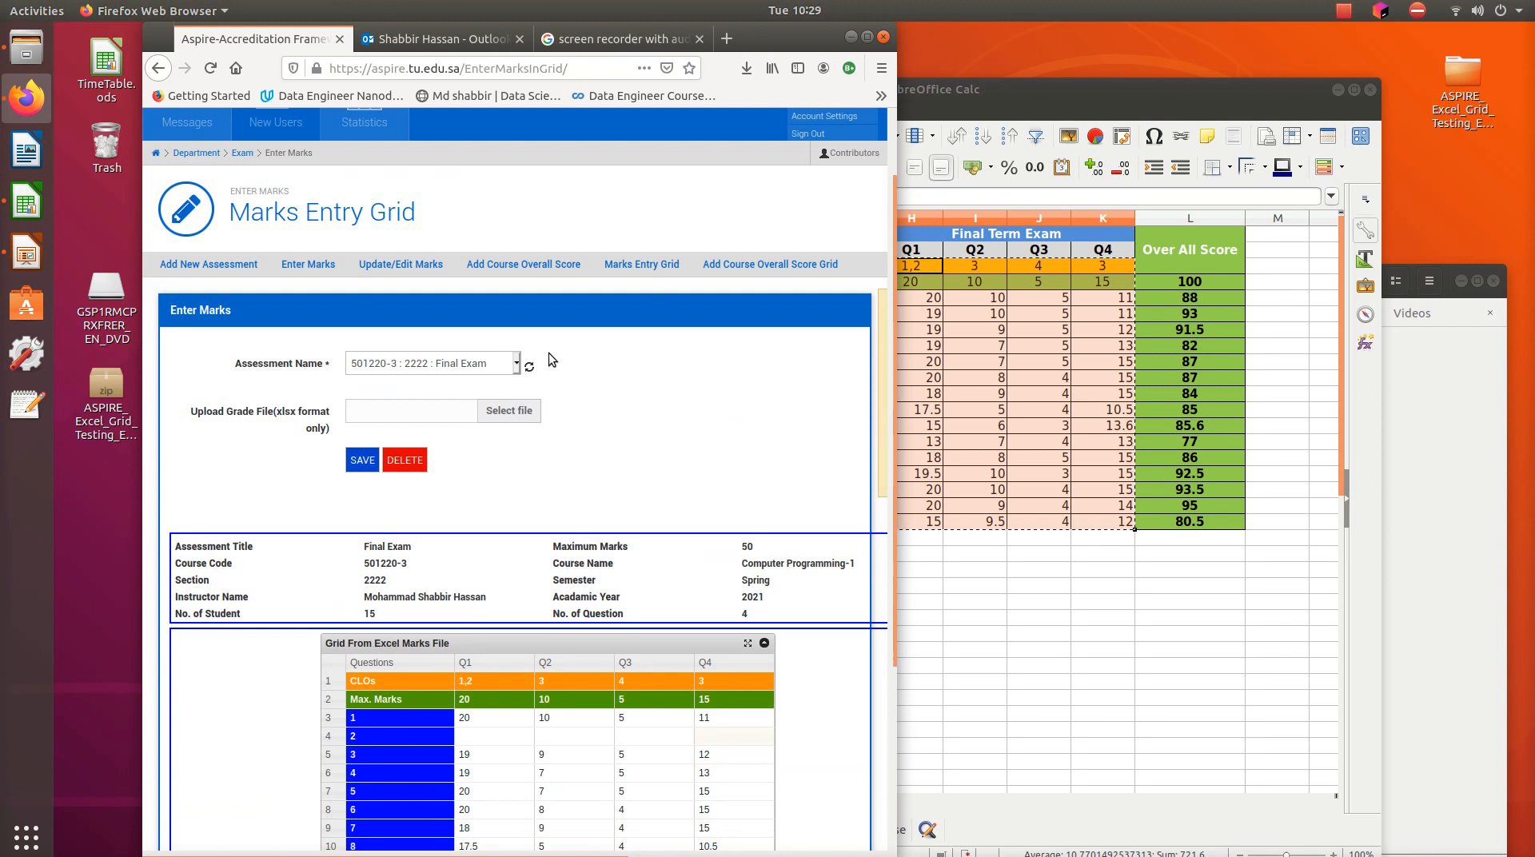
- Open the Add Course Overall Score Grid page and load the empty score grid for course 501220-3 : 2222
click(772, 267)
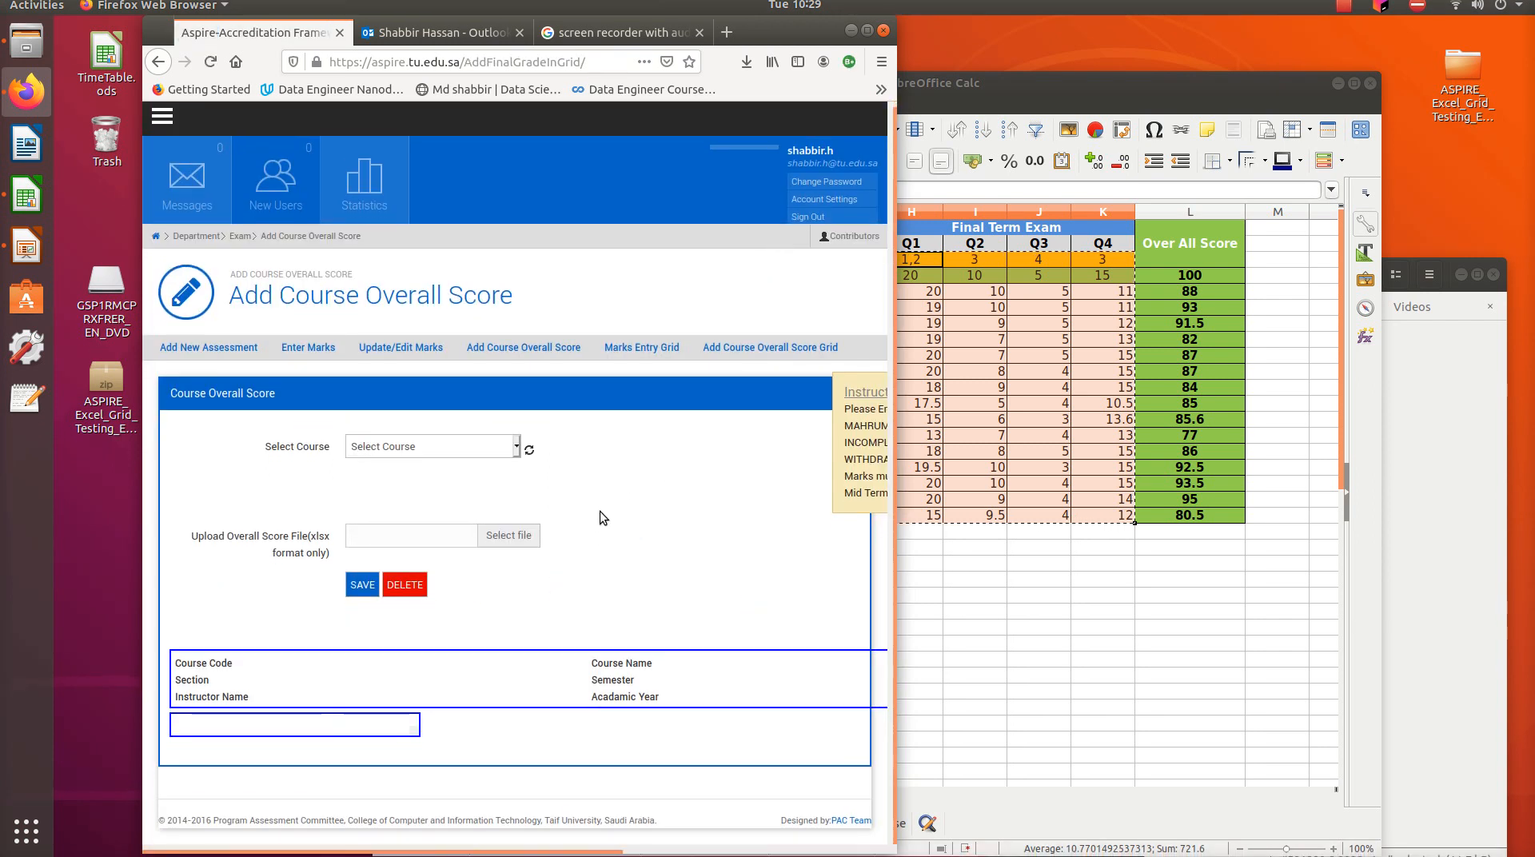
click(472, 446)
click(478, 491)
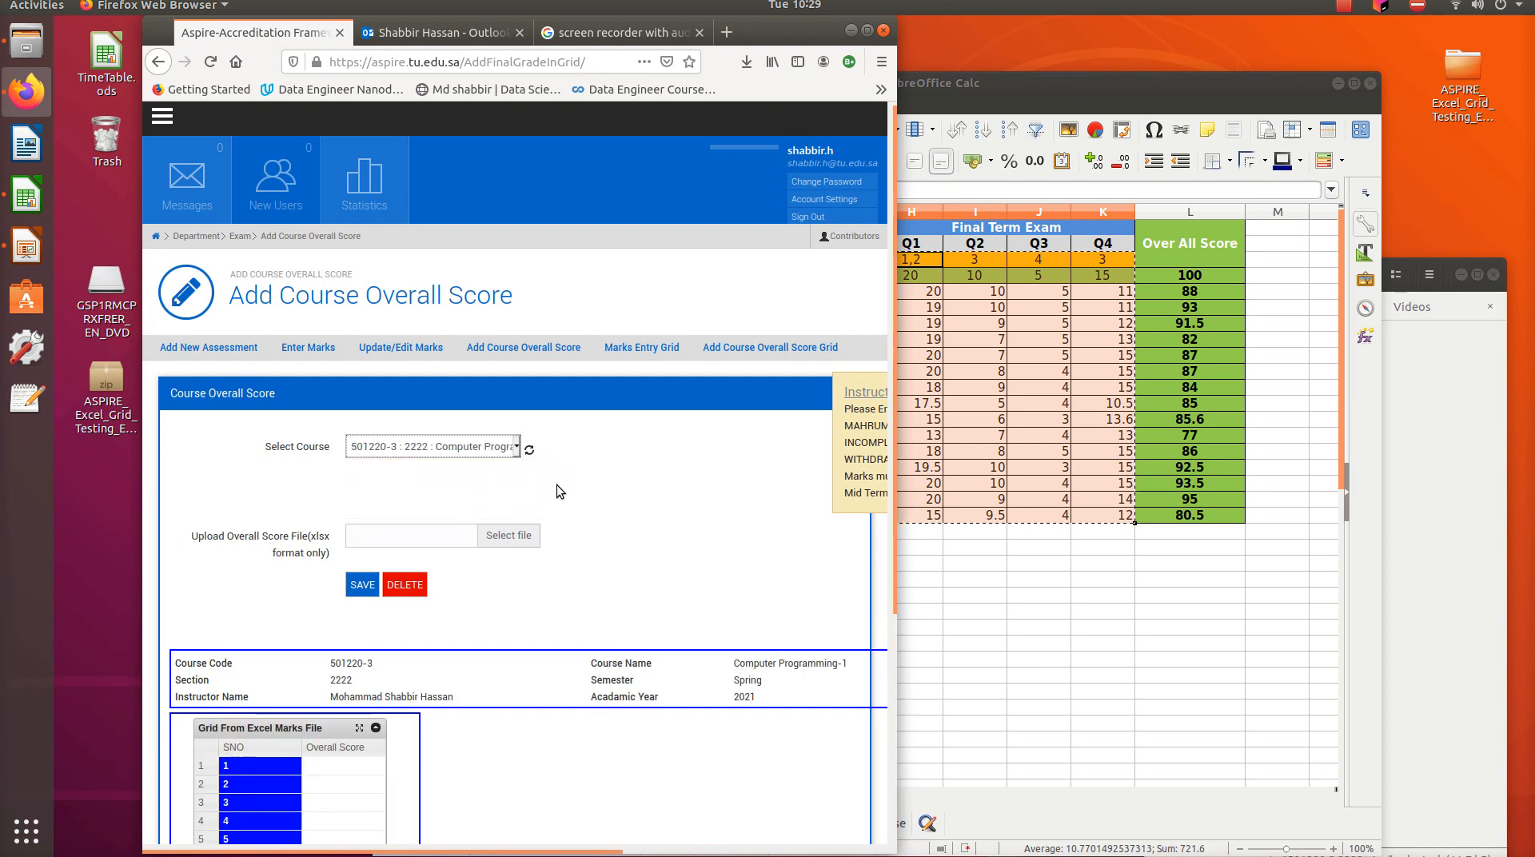
scroll(556, 484, down, 4)
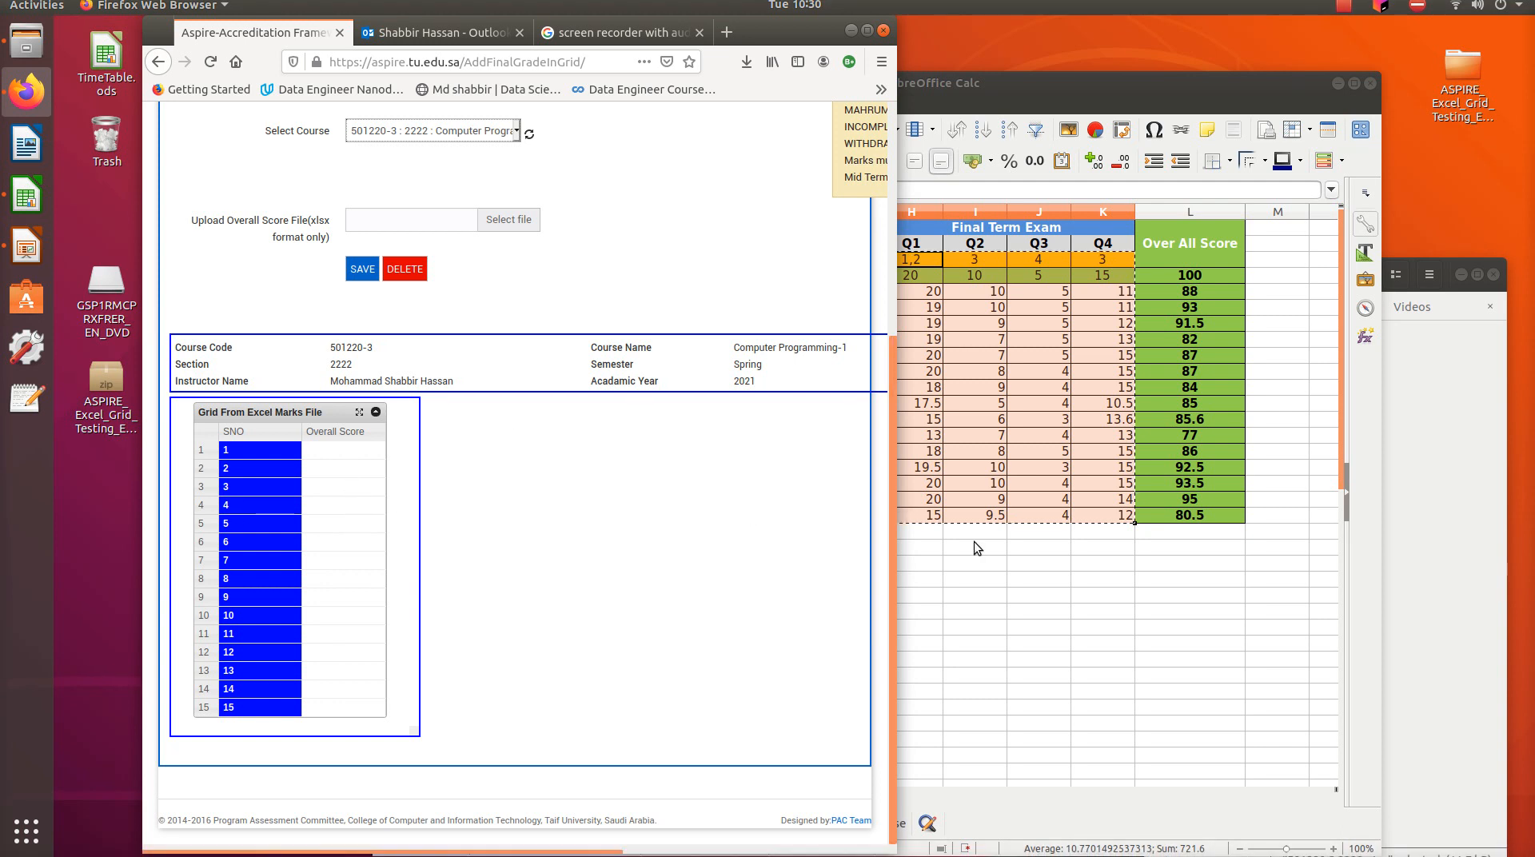
click(1103, 676)
click(1206, 275)
drag(1205, 282, 1191, 524)
key(ctrl+c)
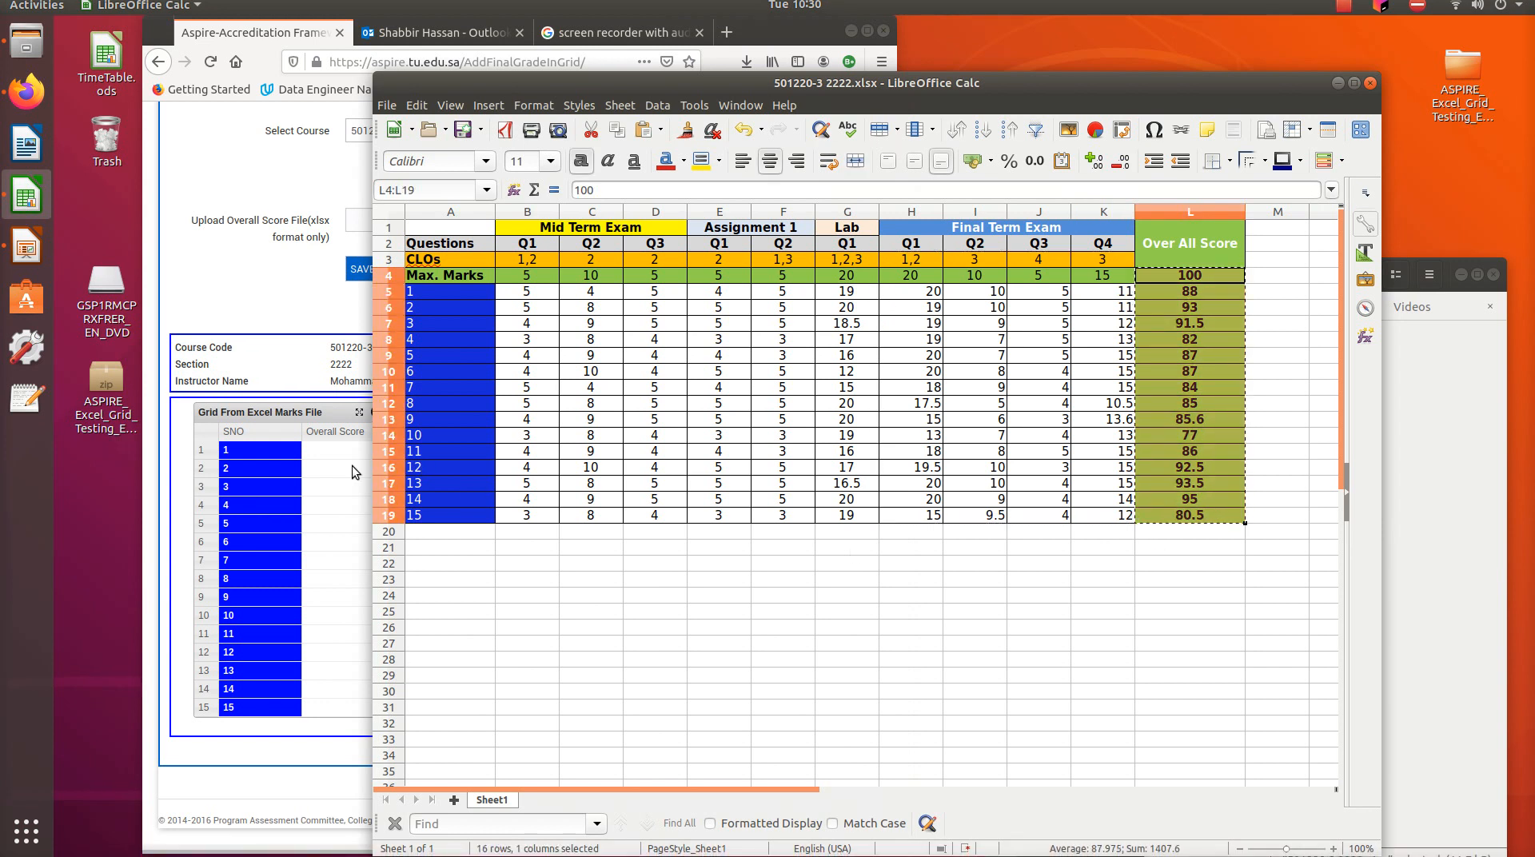
click(319, 456)
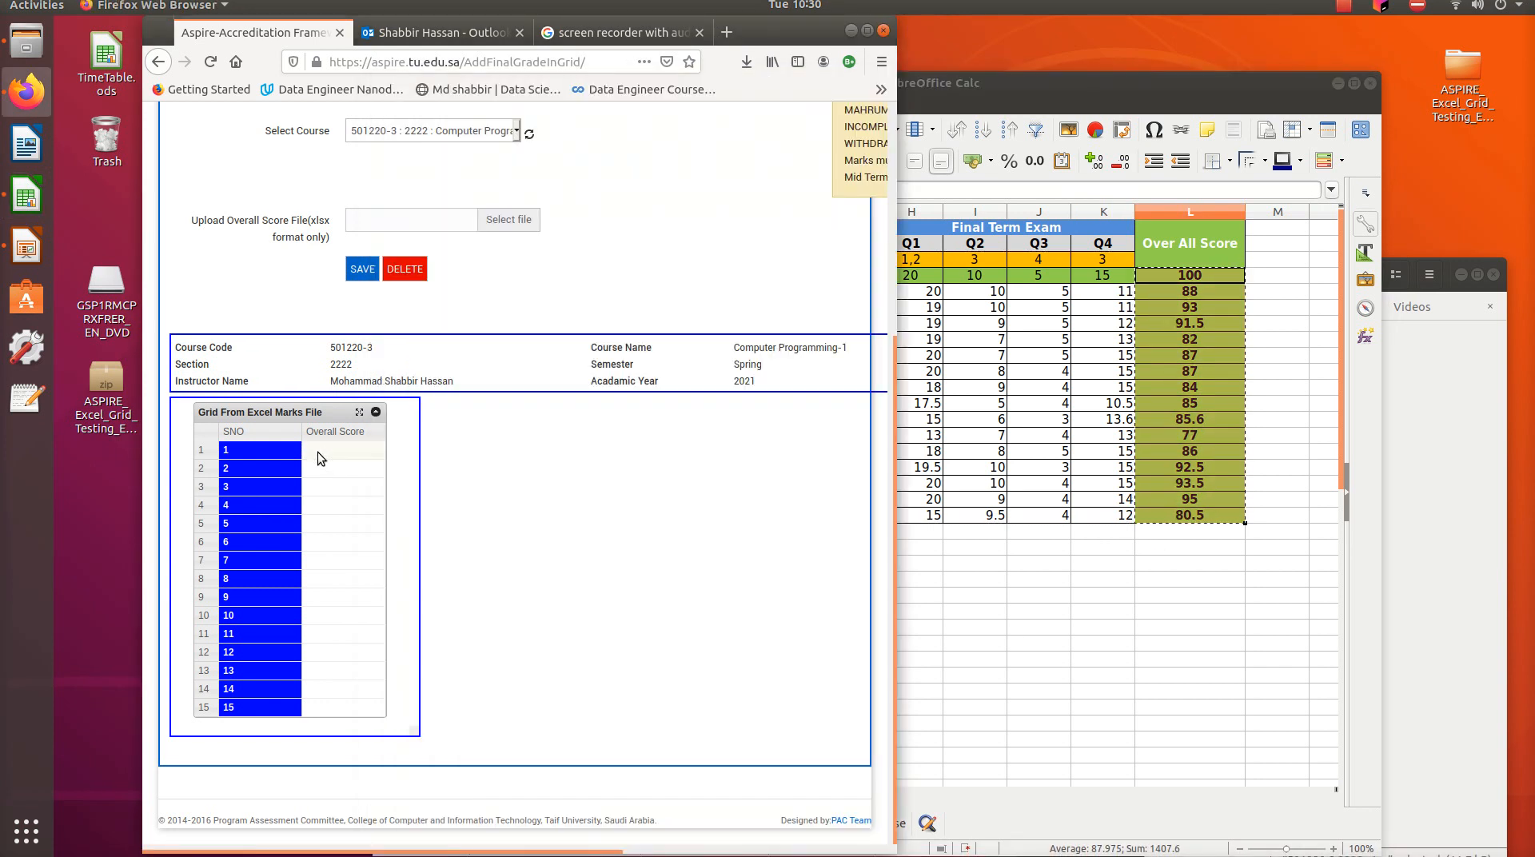
key(ctrl+v)
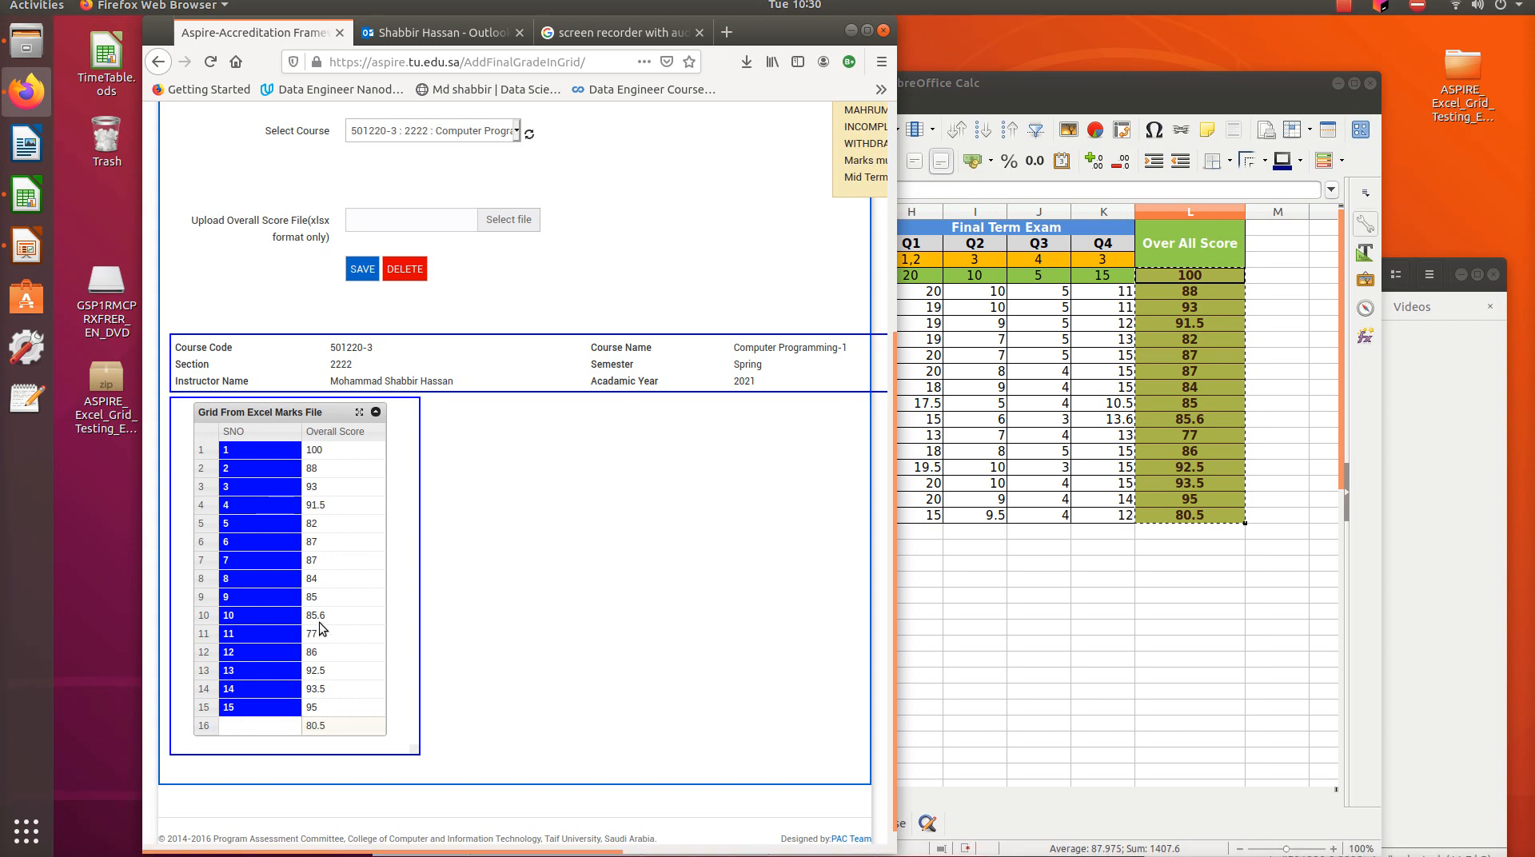
click(531, 142)
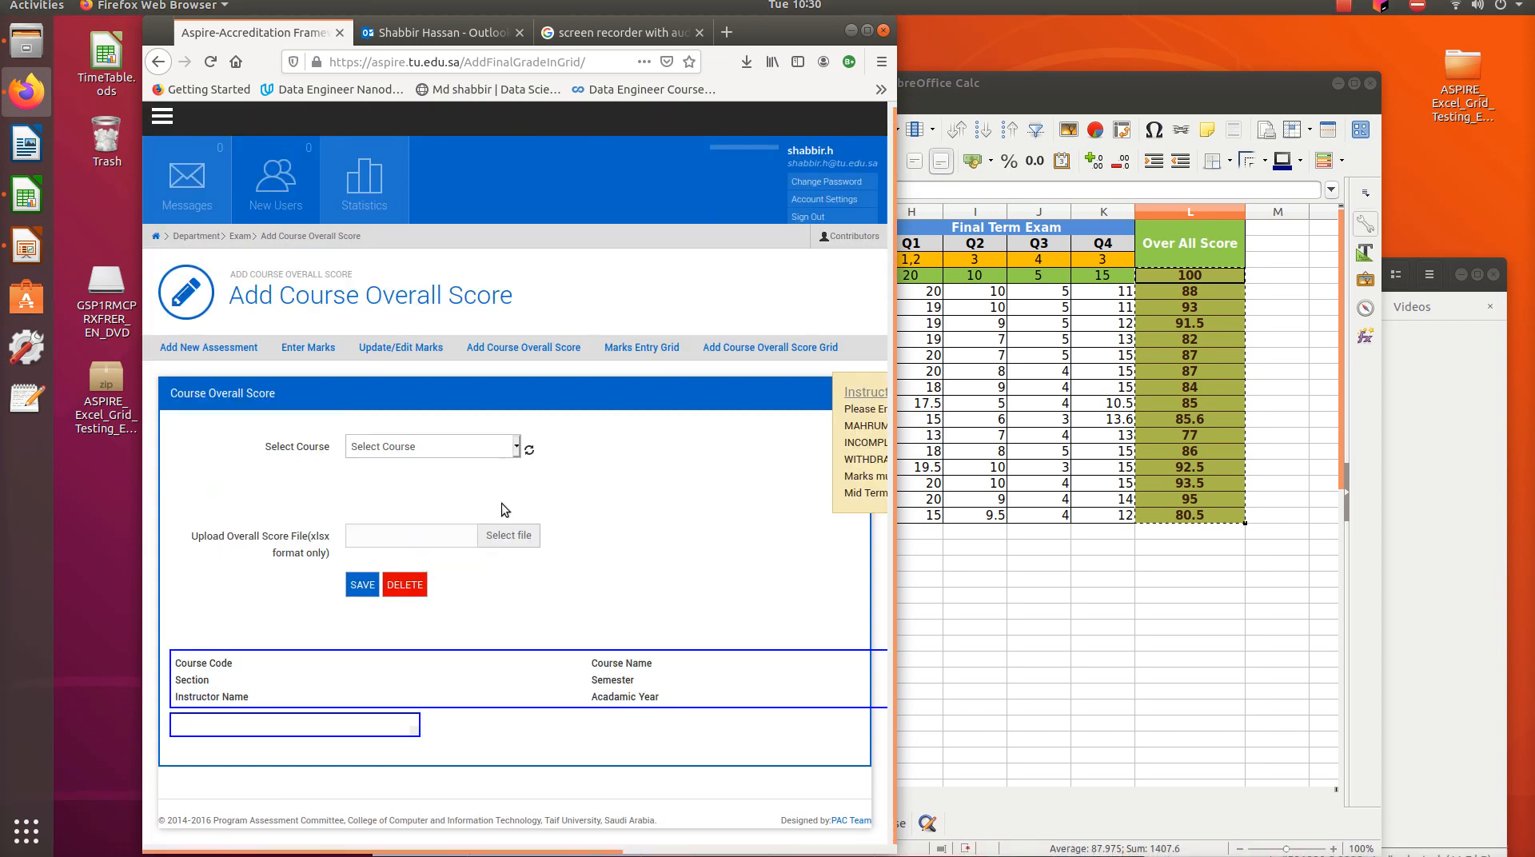
click(500, 449)
click(497, 507)
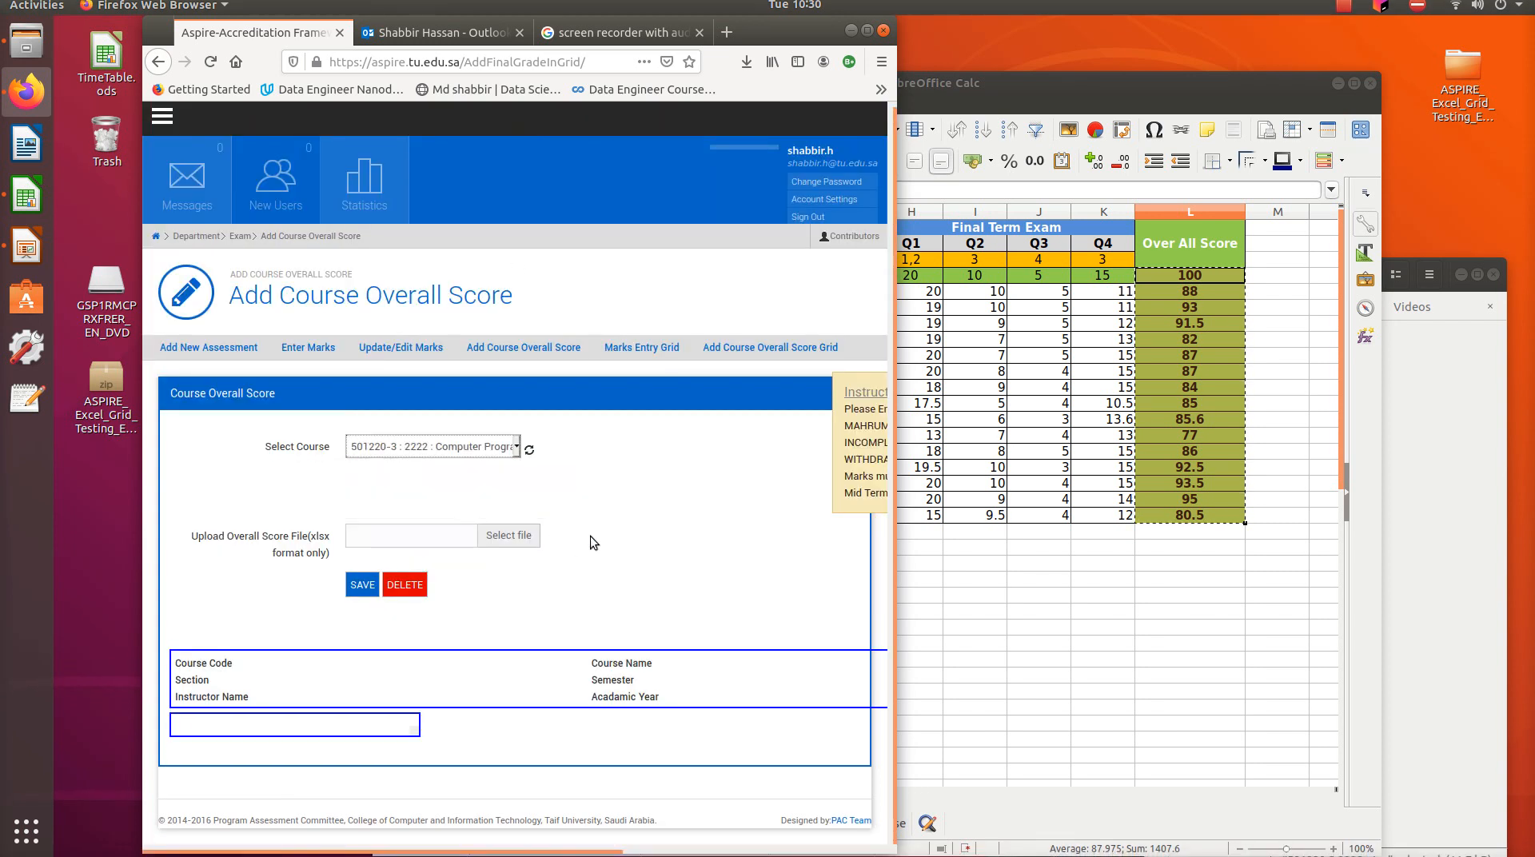
scroll(605, 515, down, 4)
- Copy the students' Over All Score values L5:L19 from LibreOffice Calc into the ASPIRE grid from student 1, and save the overall scores
click(1223, 350)
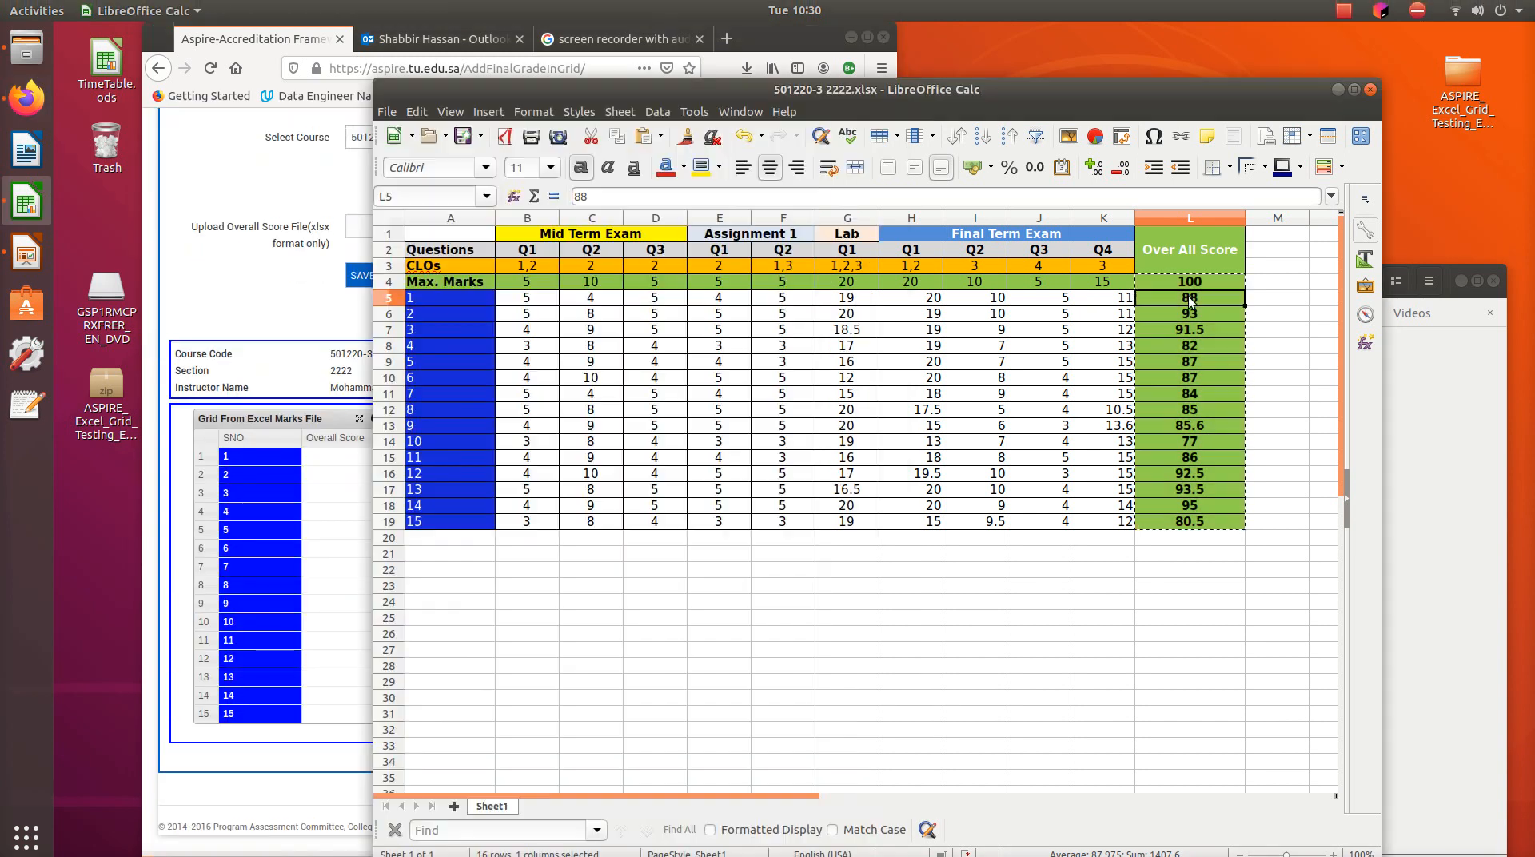
drag(1167, 297, 1199, 517)
key(ctrl+c)
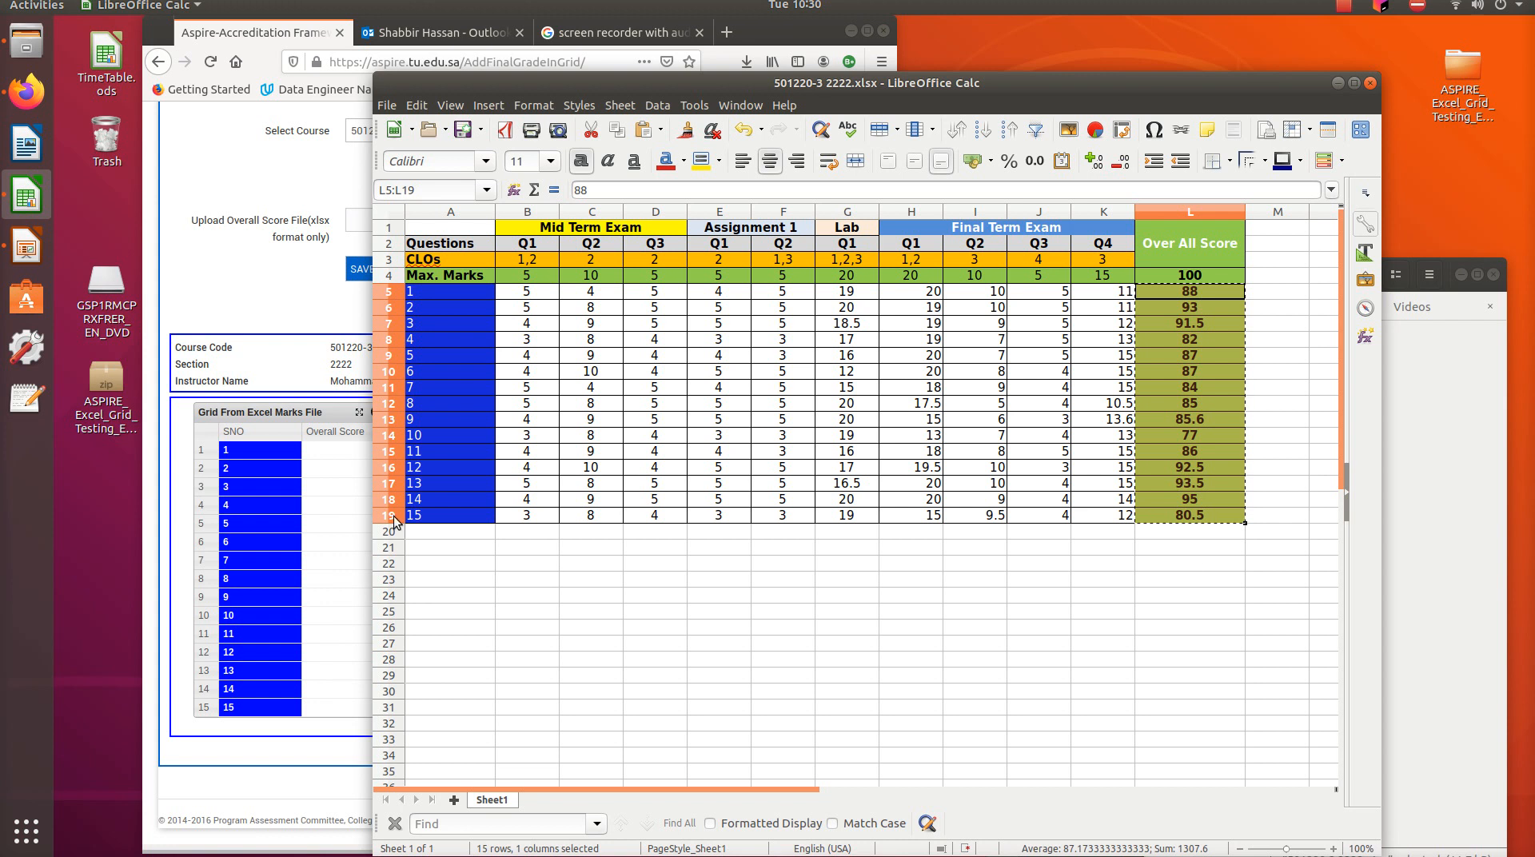
click(323, 449)
key(ctrl+v)
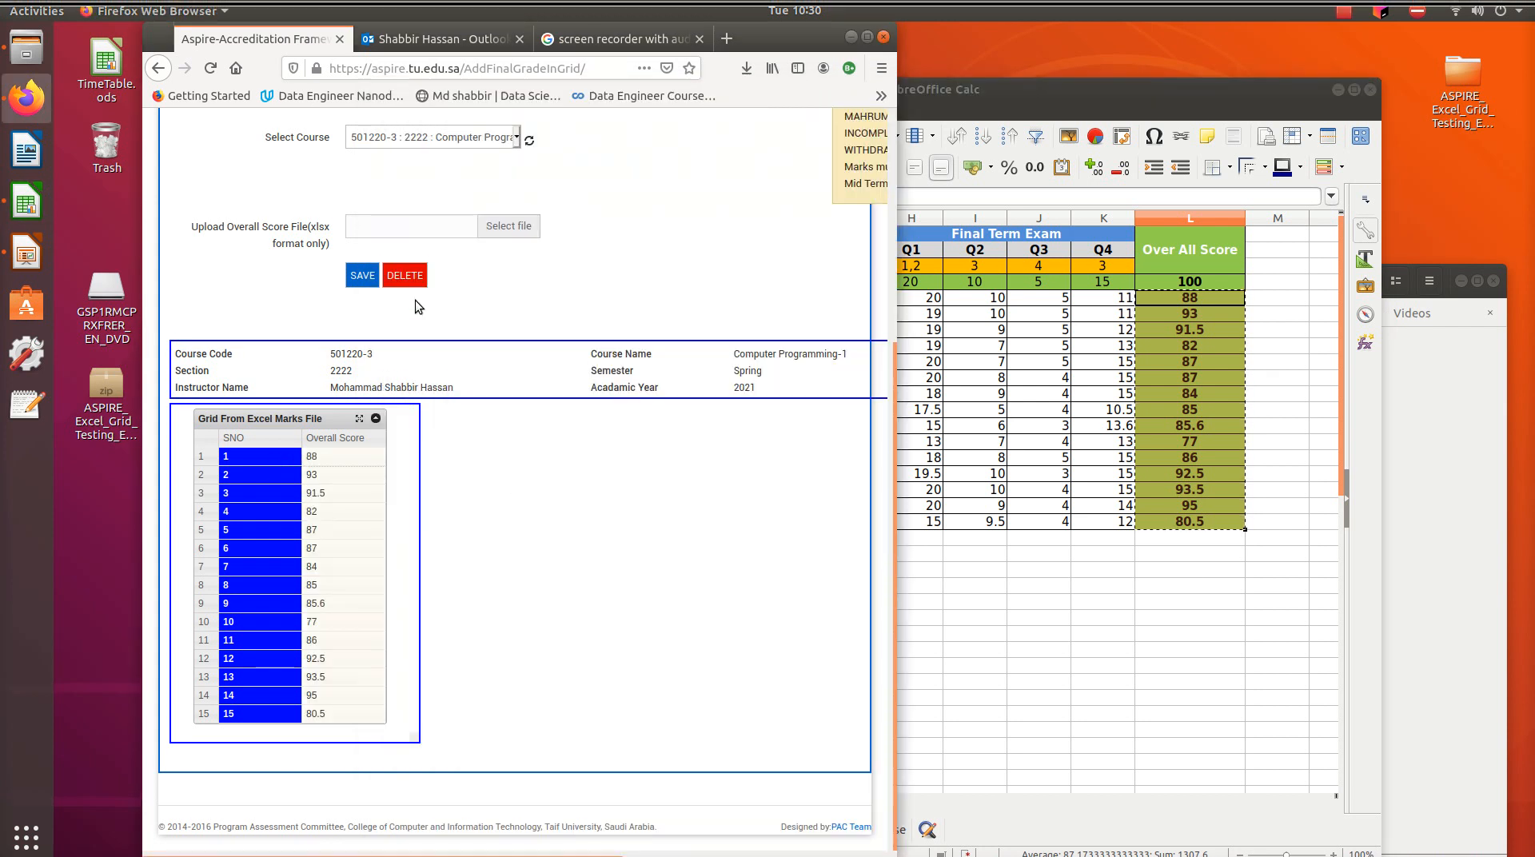
click(361, 276)
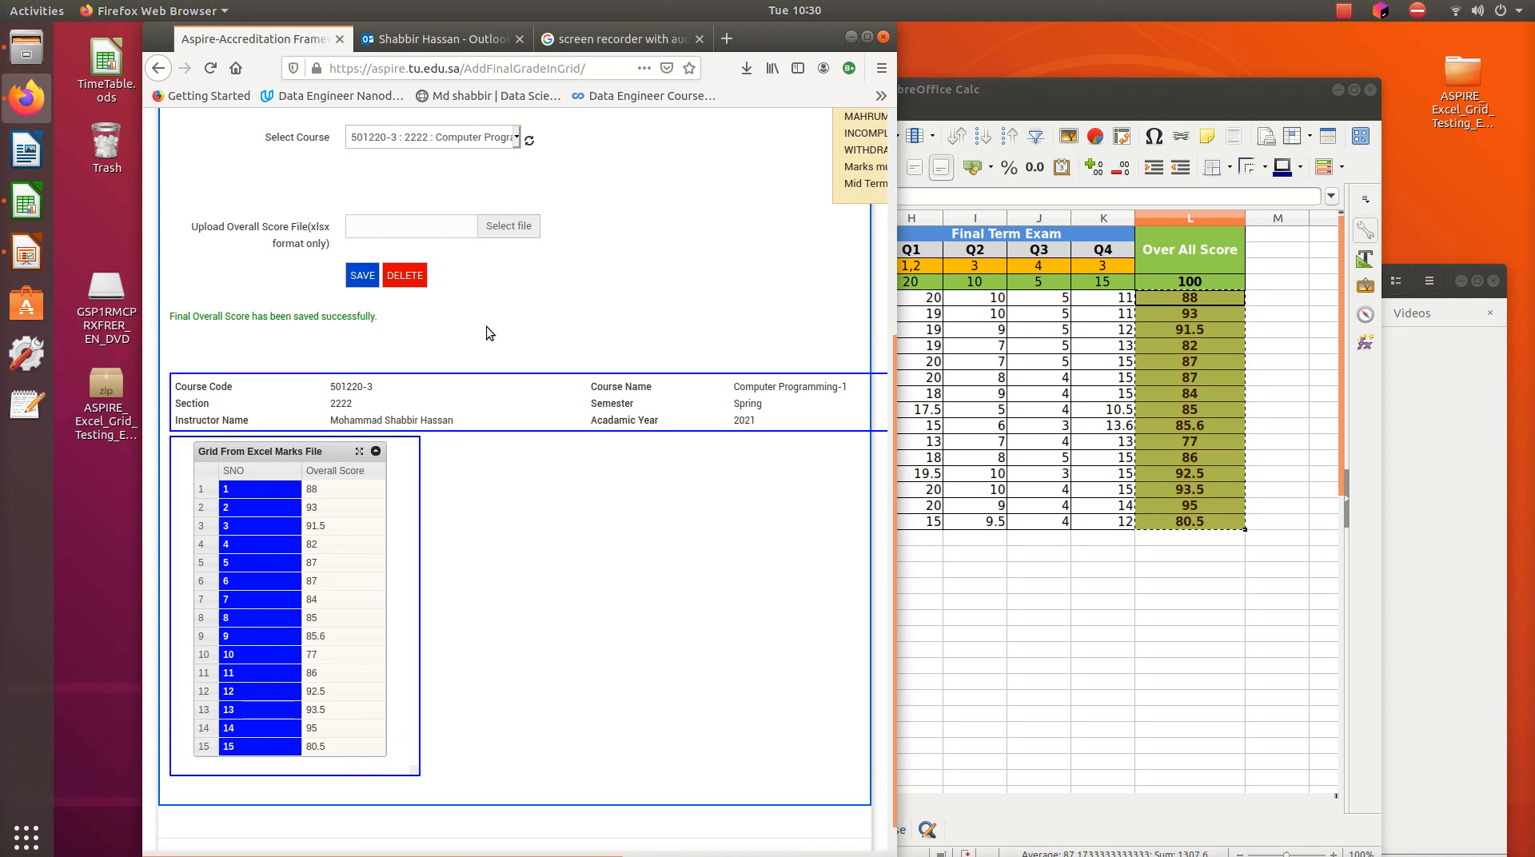
- Go to the Dashboard and check the Alarm report for missing exam, survey and overall grade entries, then close it
scroll(544, 611, up, 5)
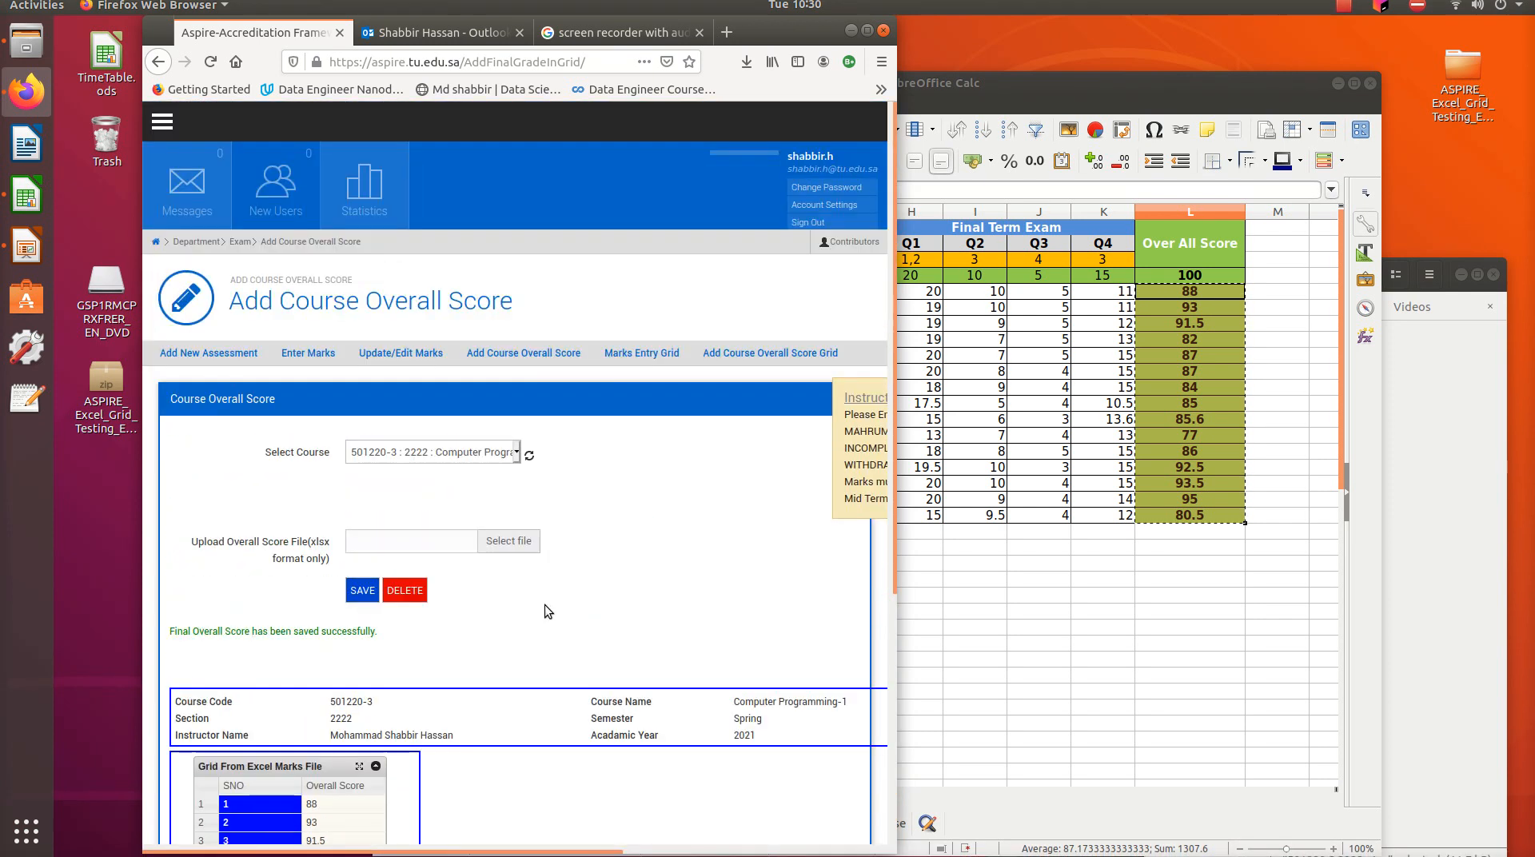
click(162, 122)
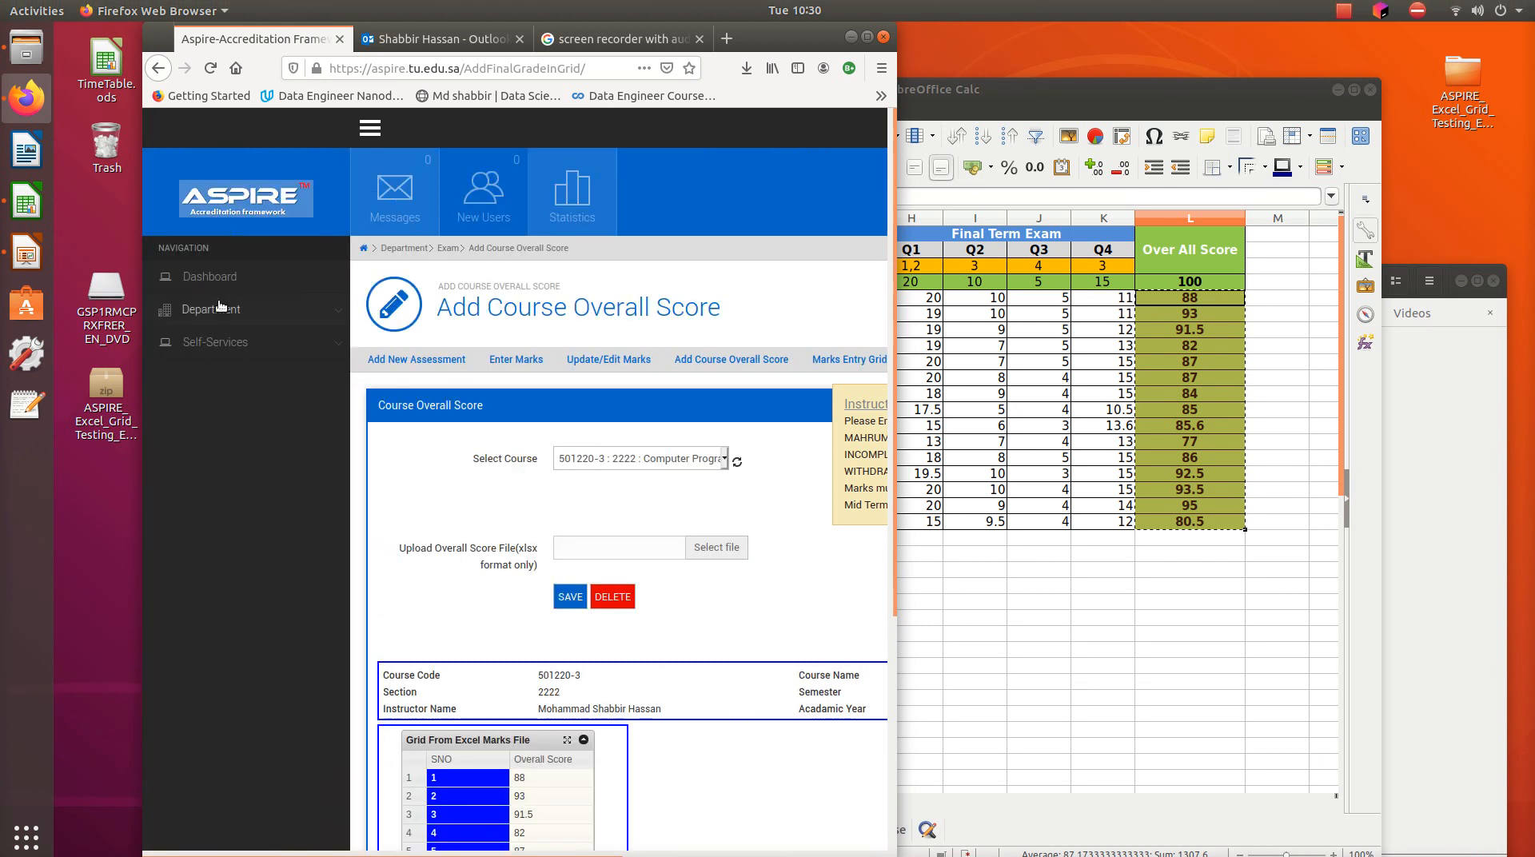
click(209, 278)
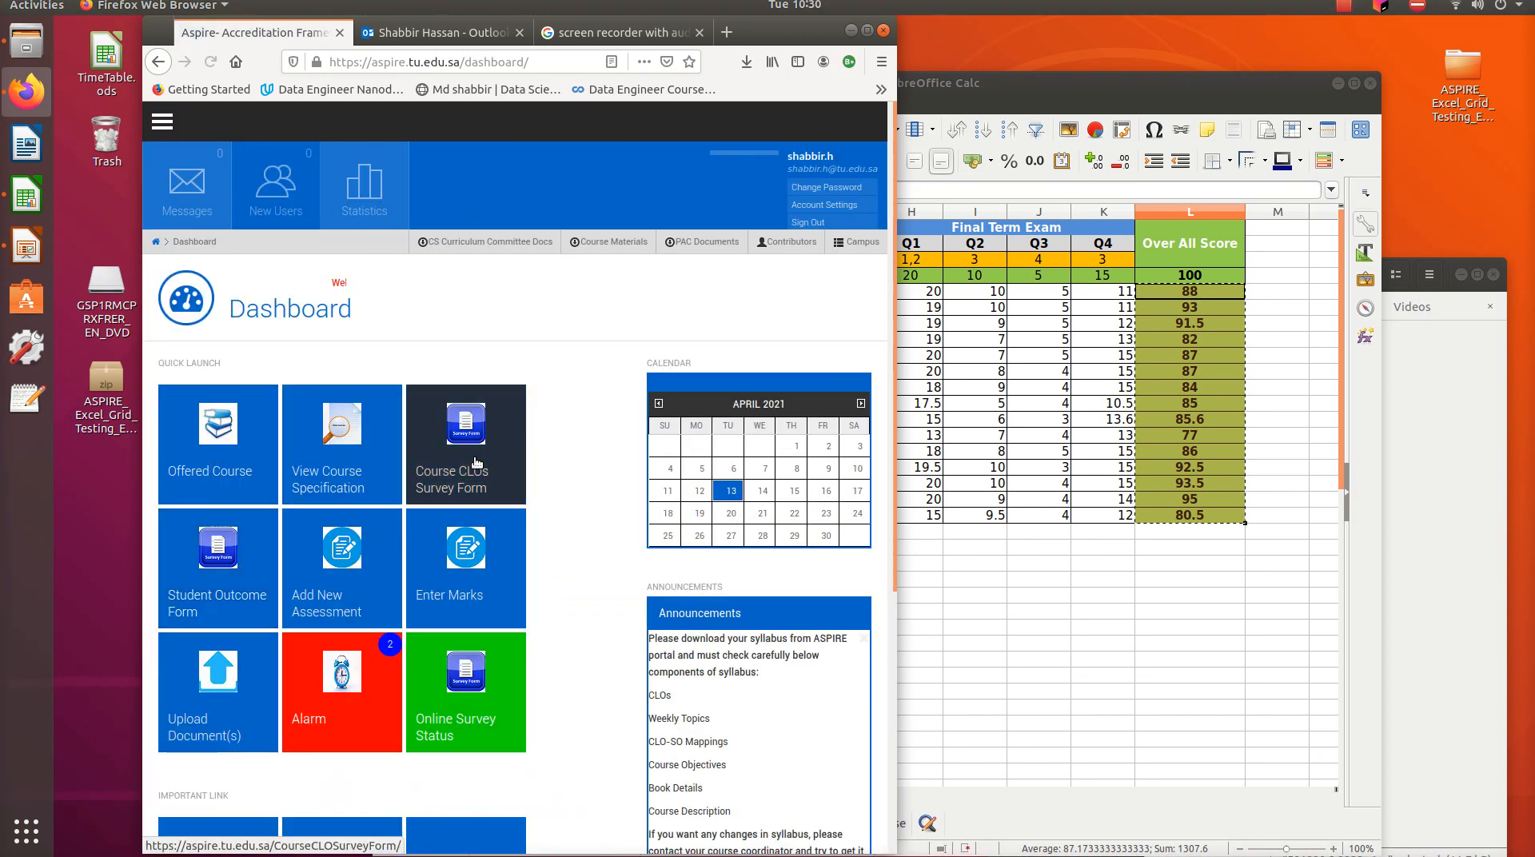
scroll(477, 462, down, 3)
click(350, 468)
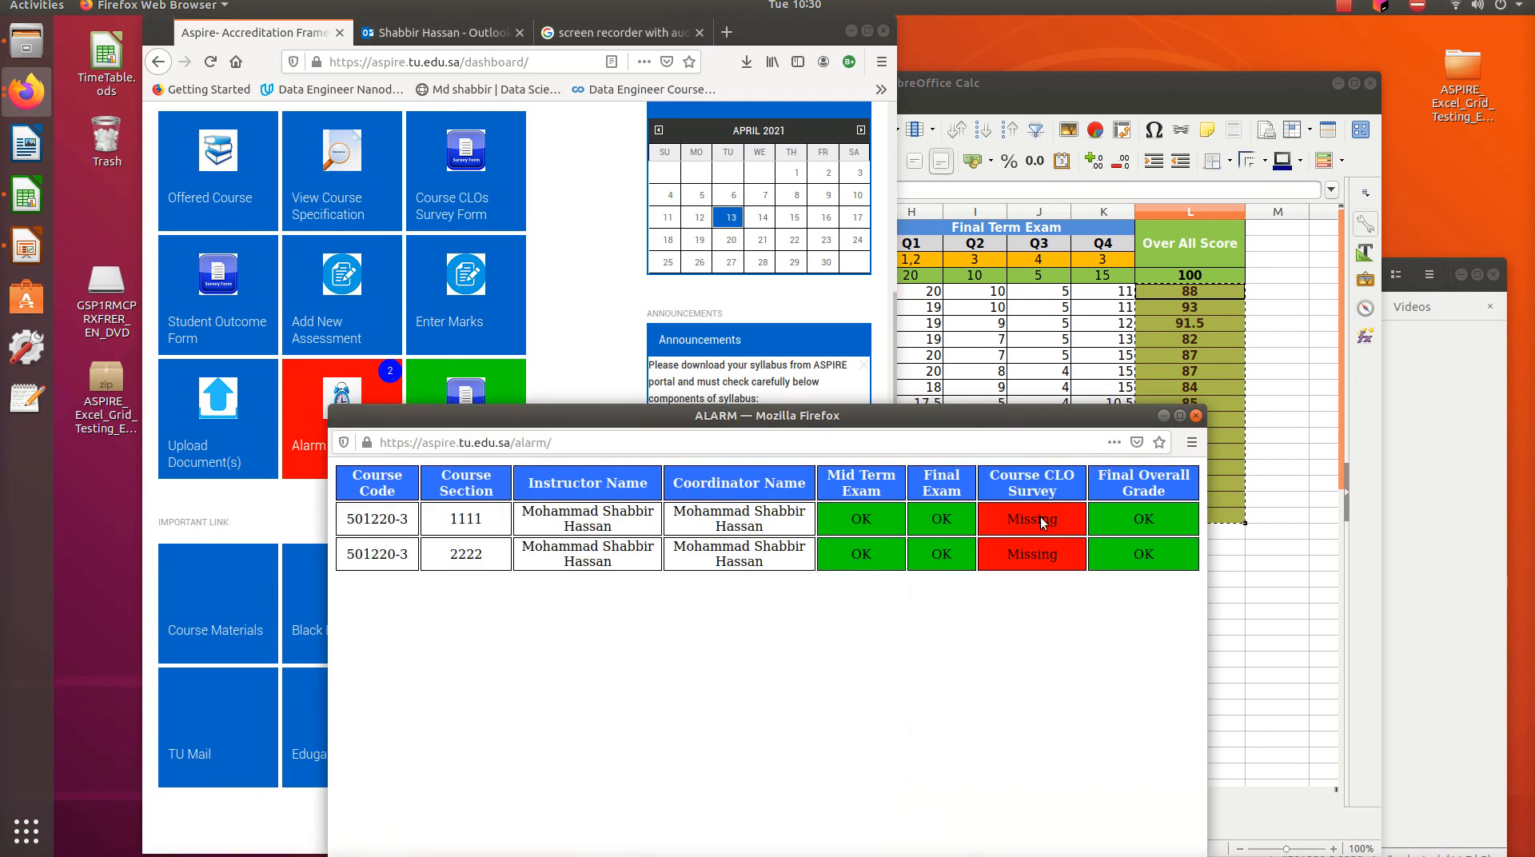
click(1195, 416)
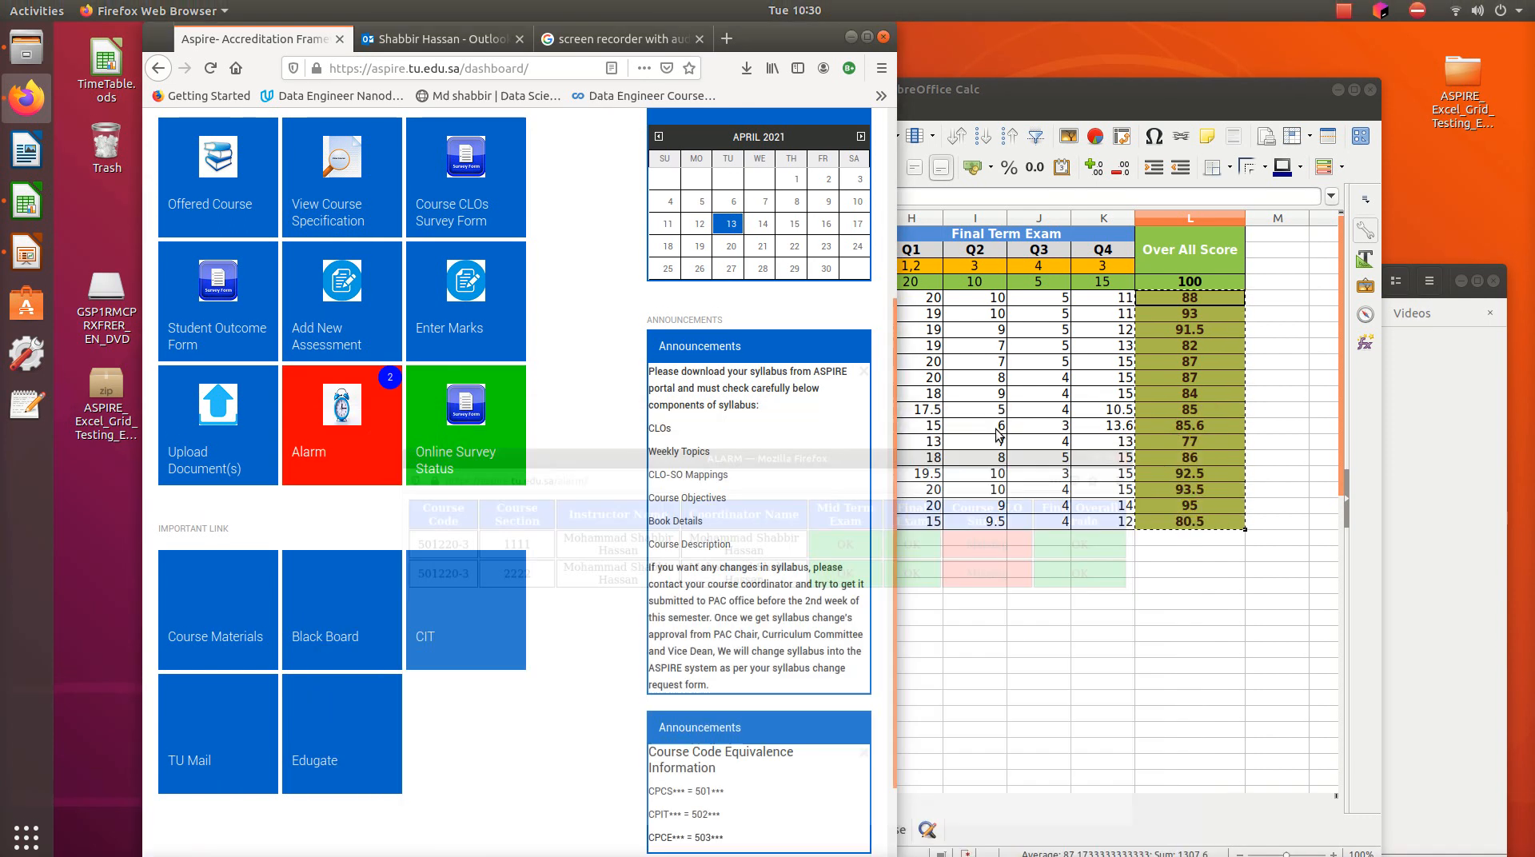
- Generate the CAF for course 501220-3 : 1111 : 2021 : Spring and open the resulting workbook in LibreOffice Calc
scroll(215, 303, up, 3)
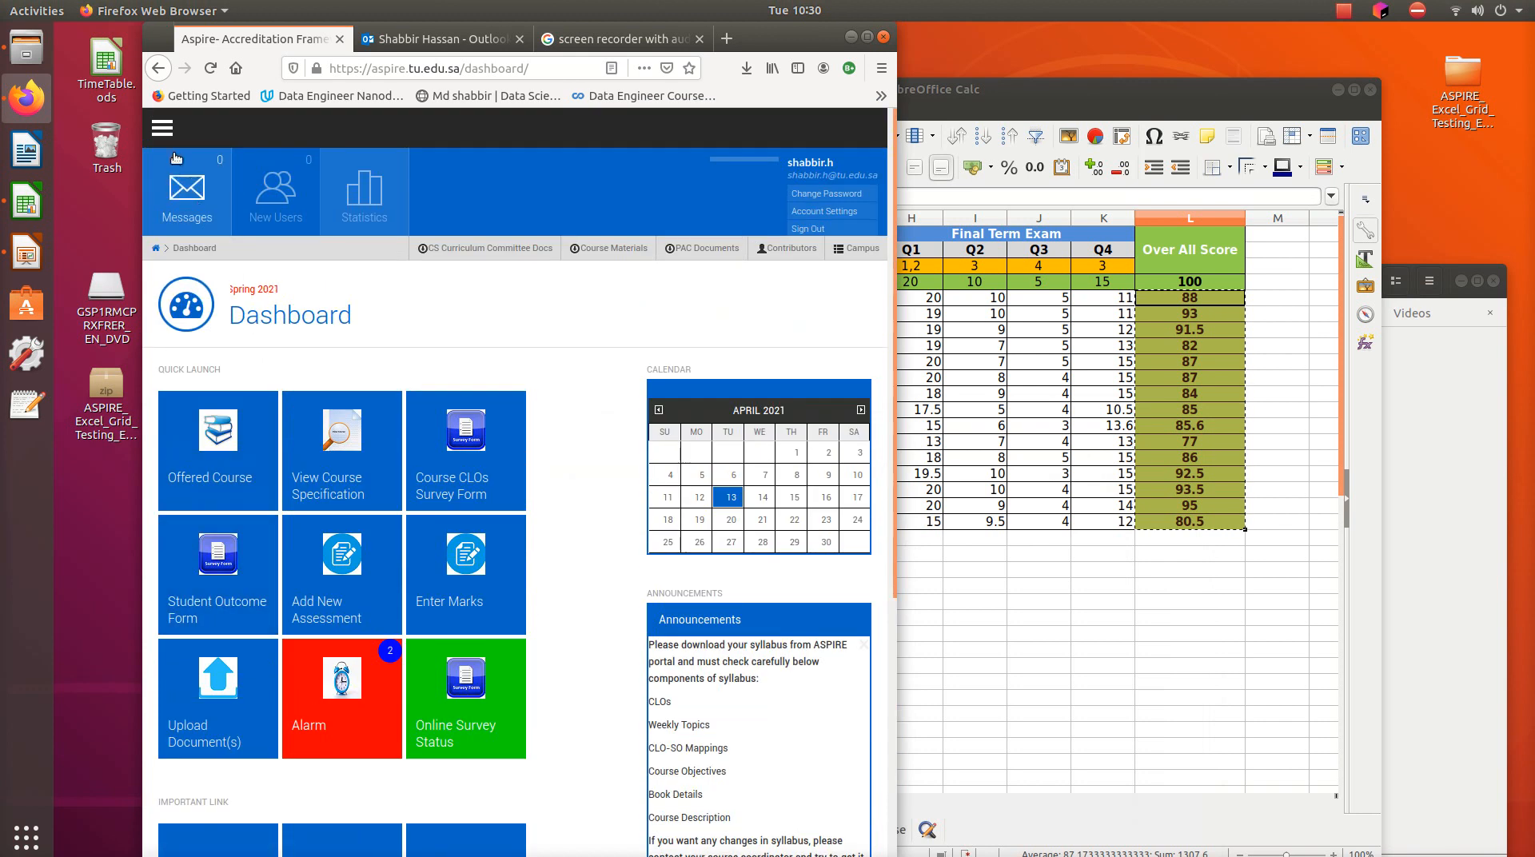
click(162, 128)
click(220, 341)
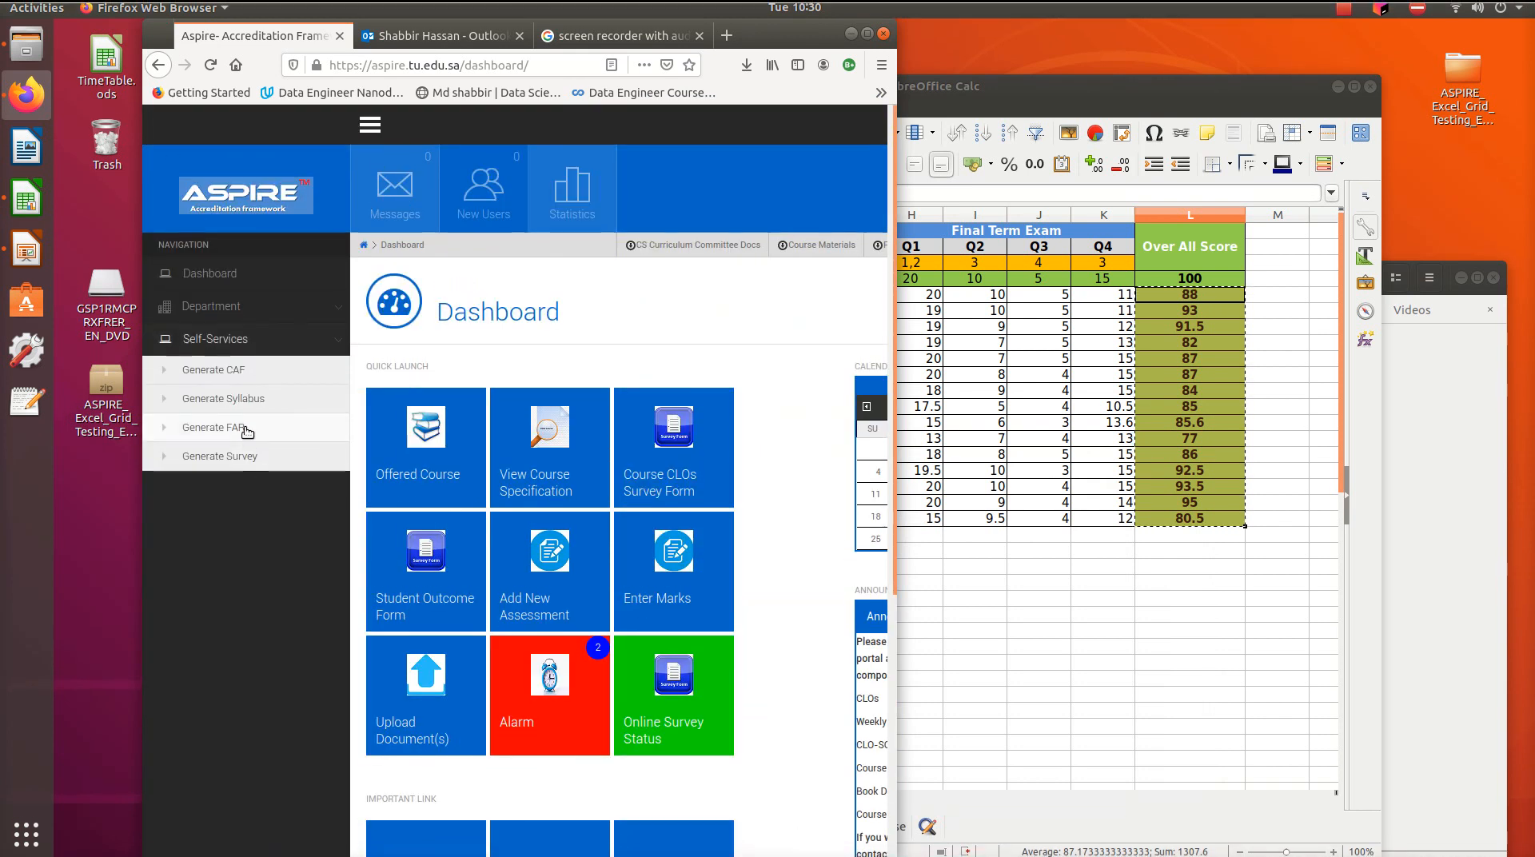
click(213, 369)
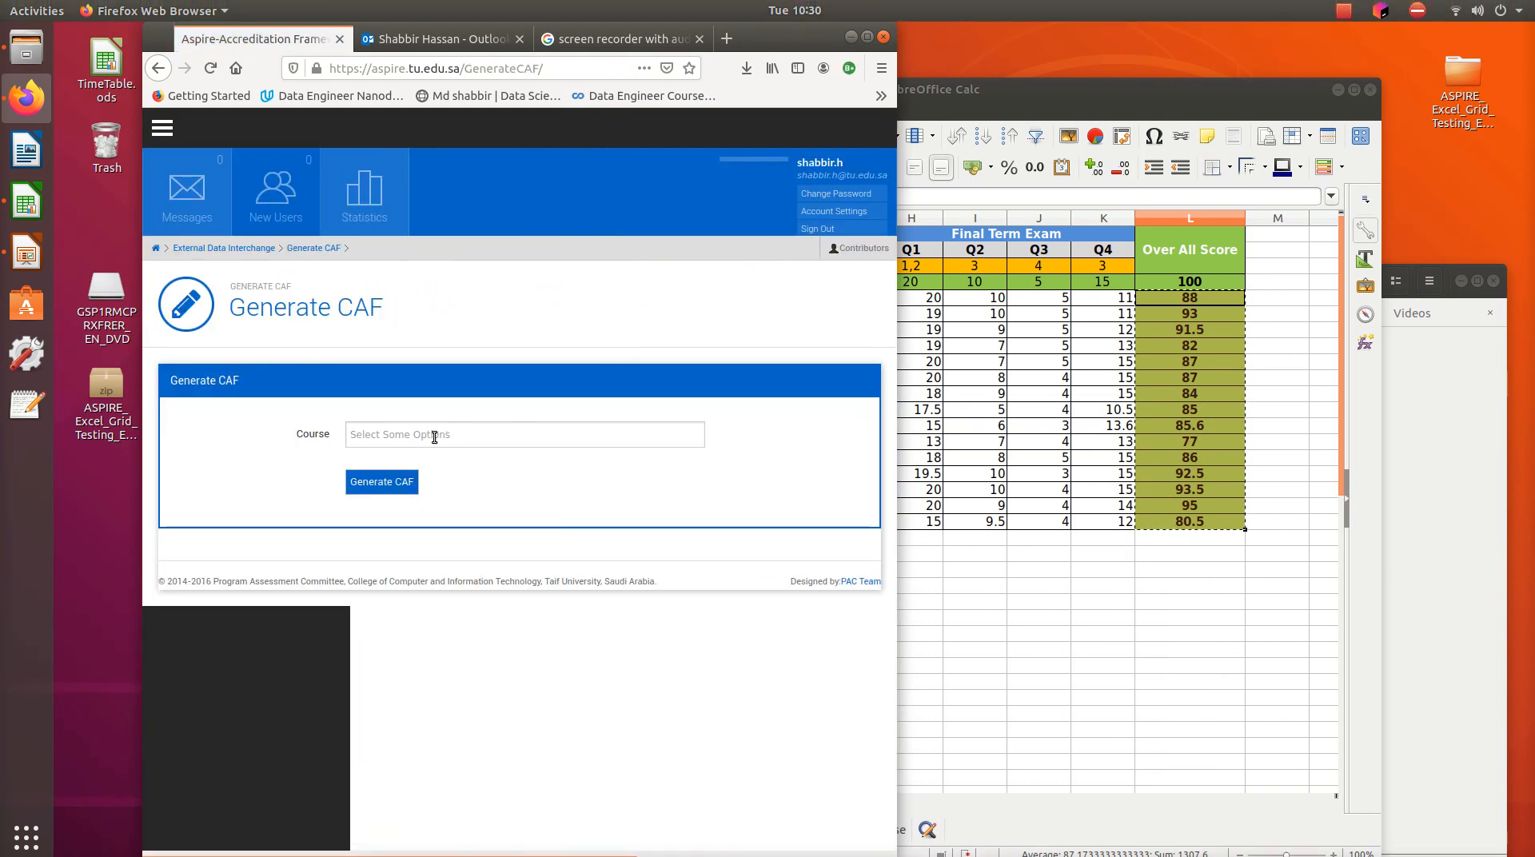
click(435, 437)
click(435, 452)
click(416, 483)
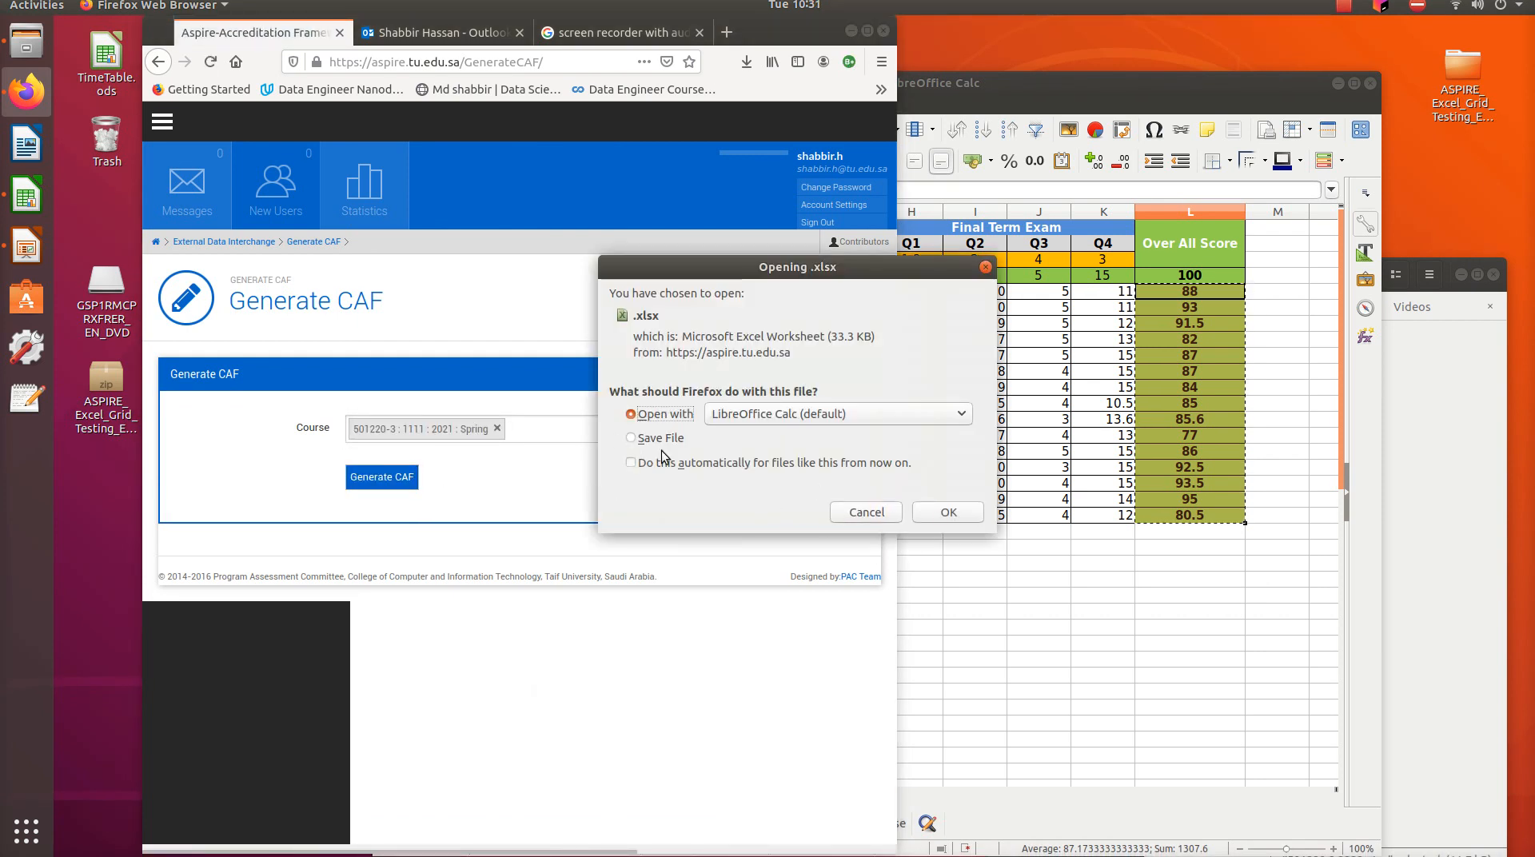
click(925, 513)
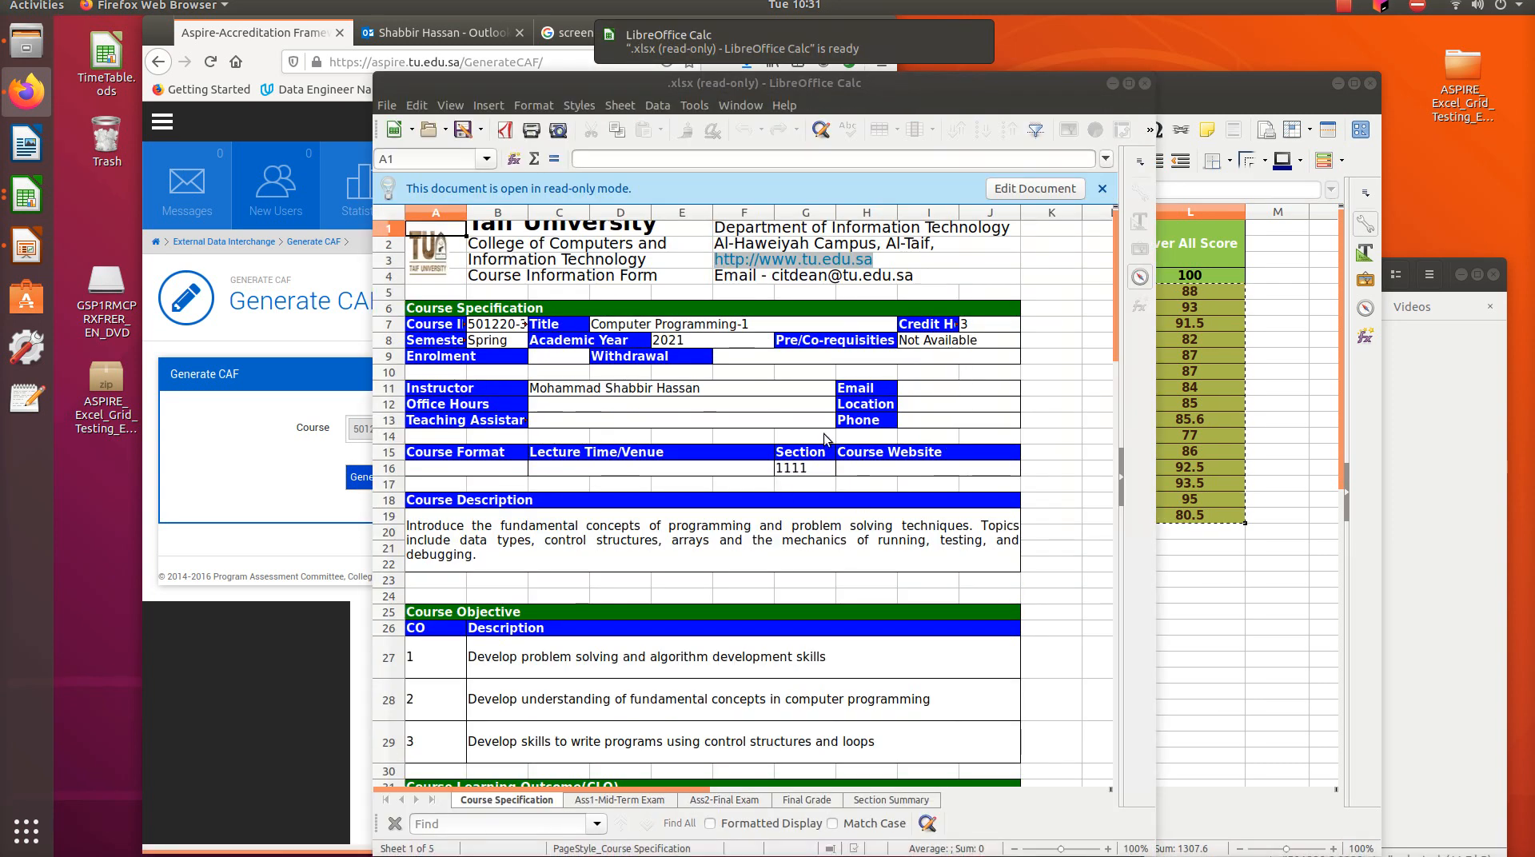
- Review the CAF workbook's Course Specification, assessment, Final Grade and Section Summary sheets, and close the workbook
scroll(825, 439, down, 8)
click(660, 800)
click(743, 804)
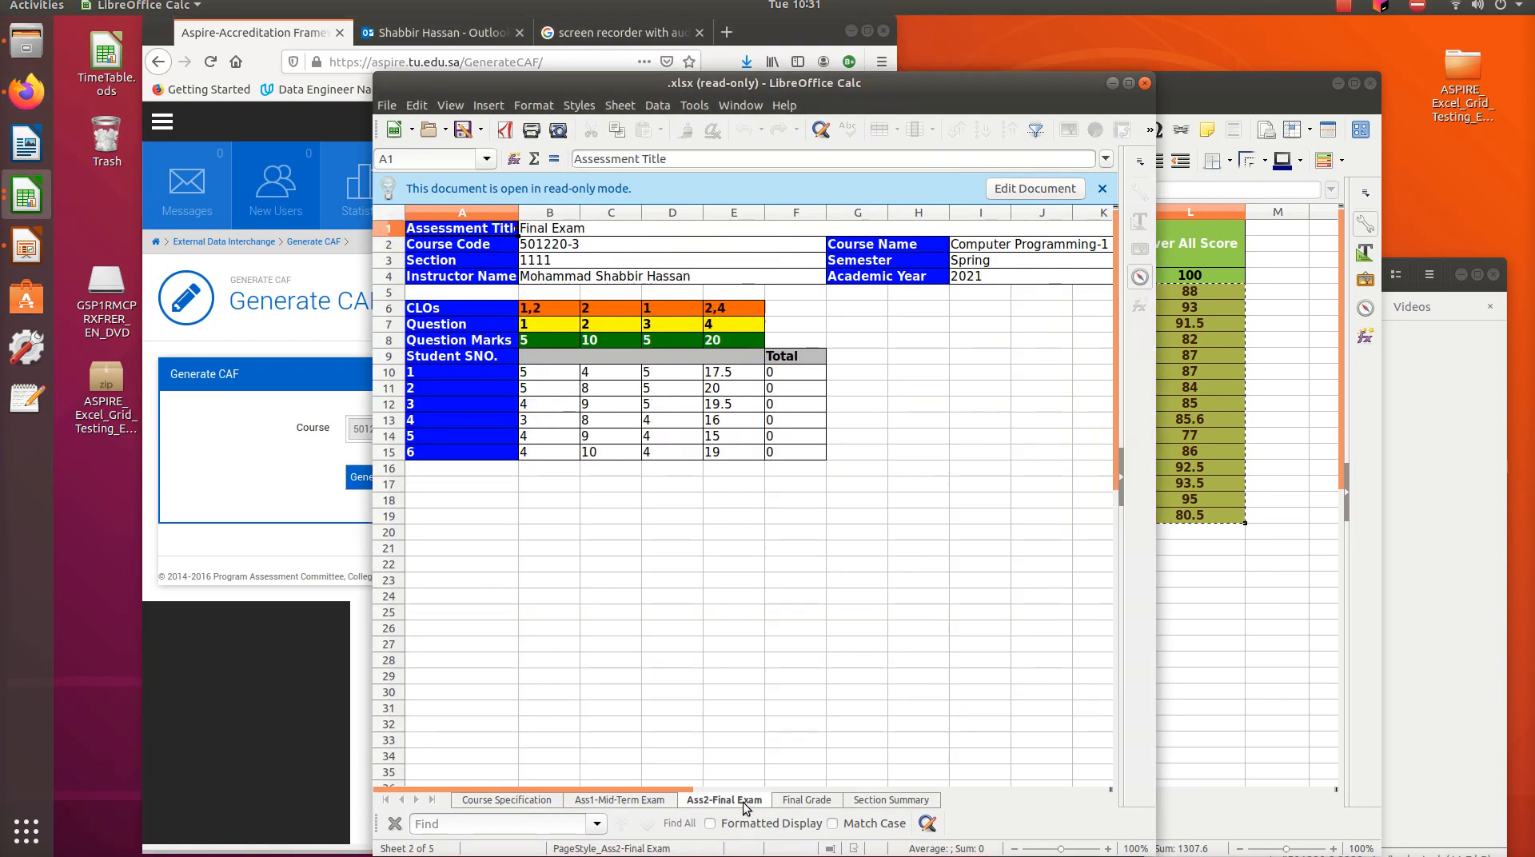
click(806, 800)
click(912, 801)
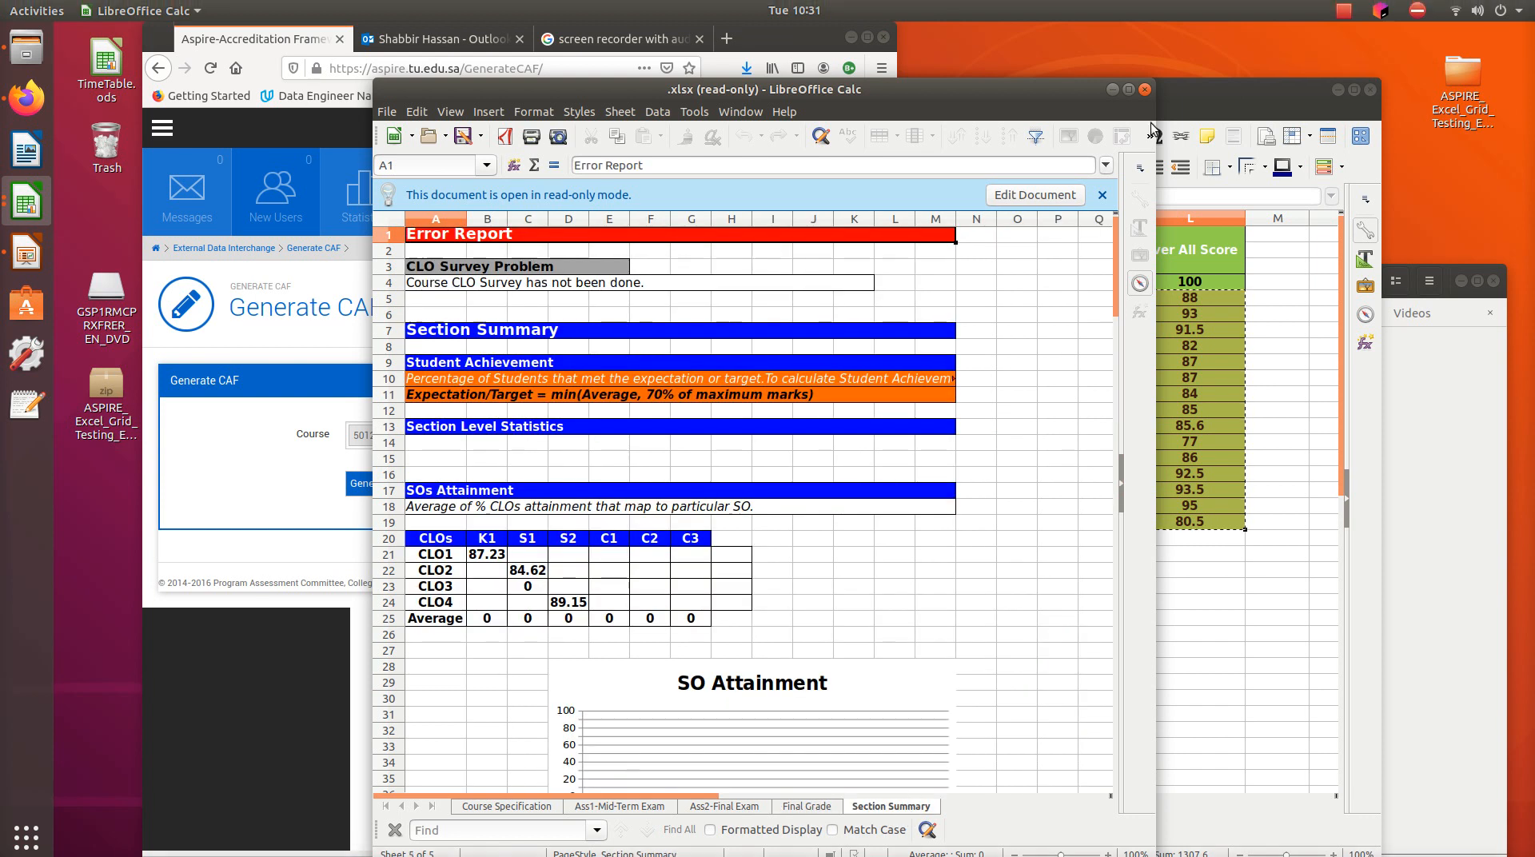
click(1145, 90)
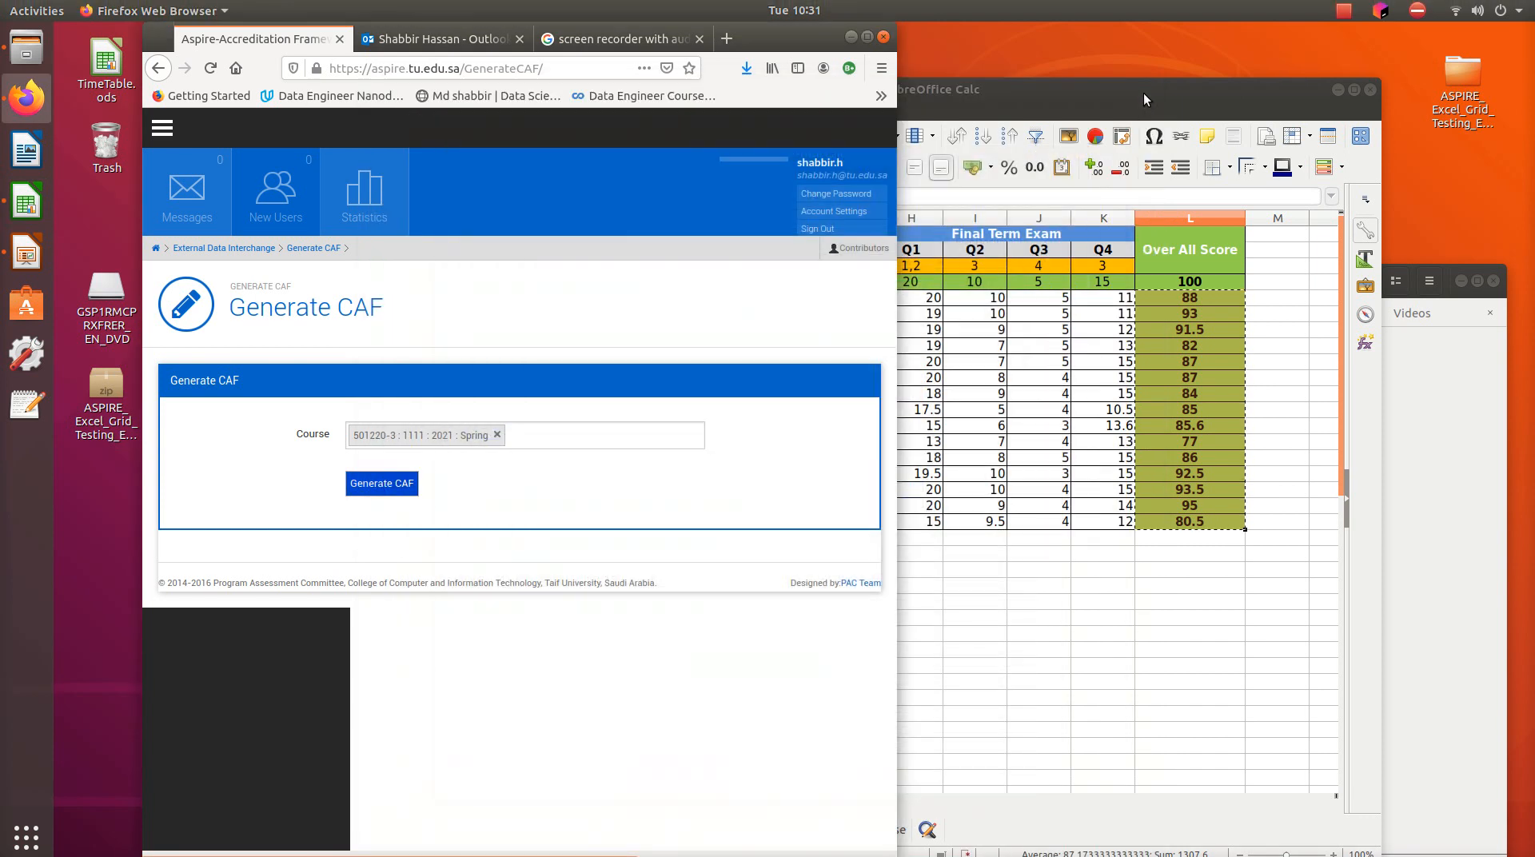